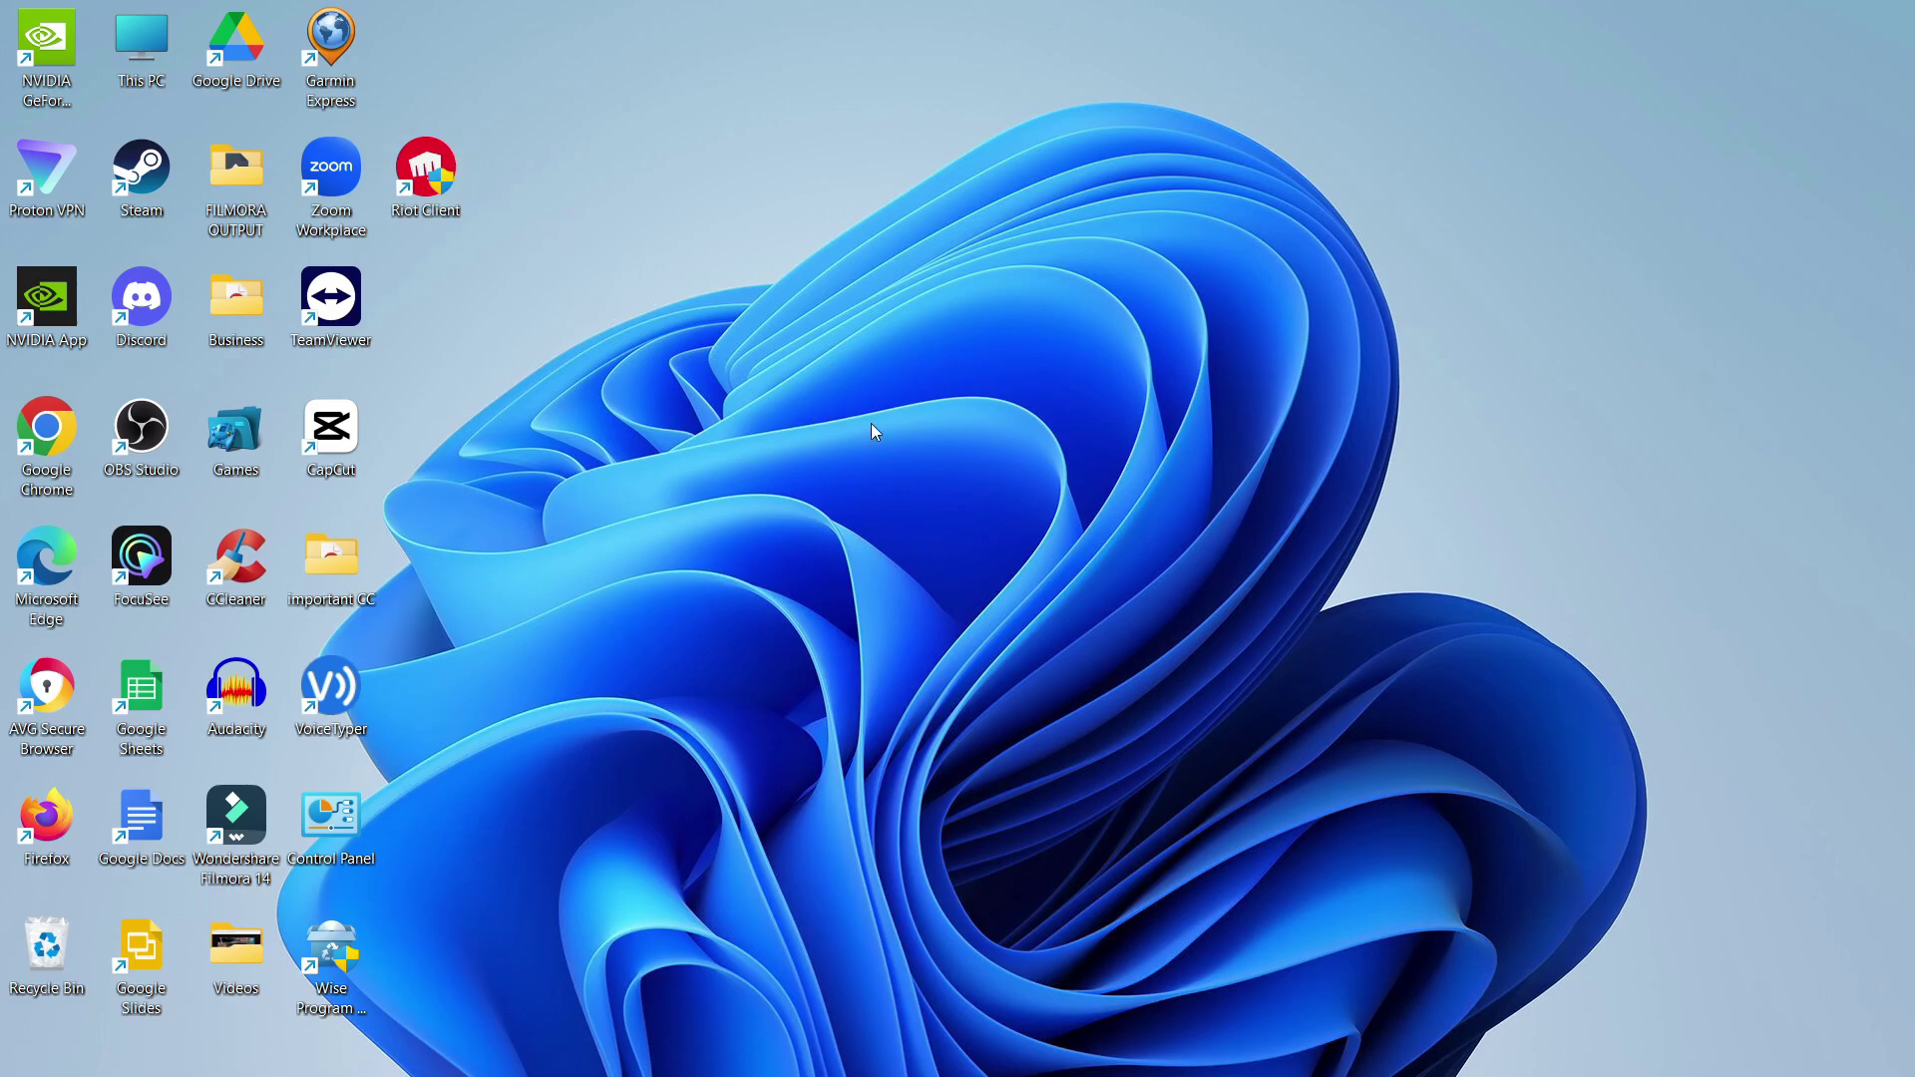
Exit Riot Client from its hidden system tray icon so it stops running in the background
{"action": "mouse_move", "coordinate": [1745, 1075]}
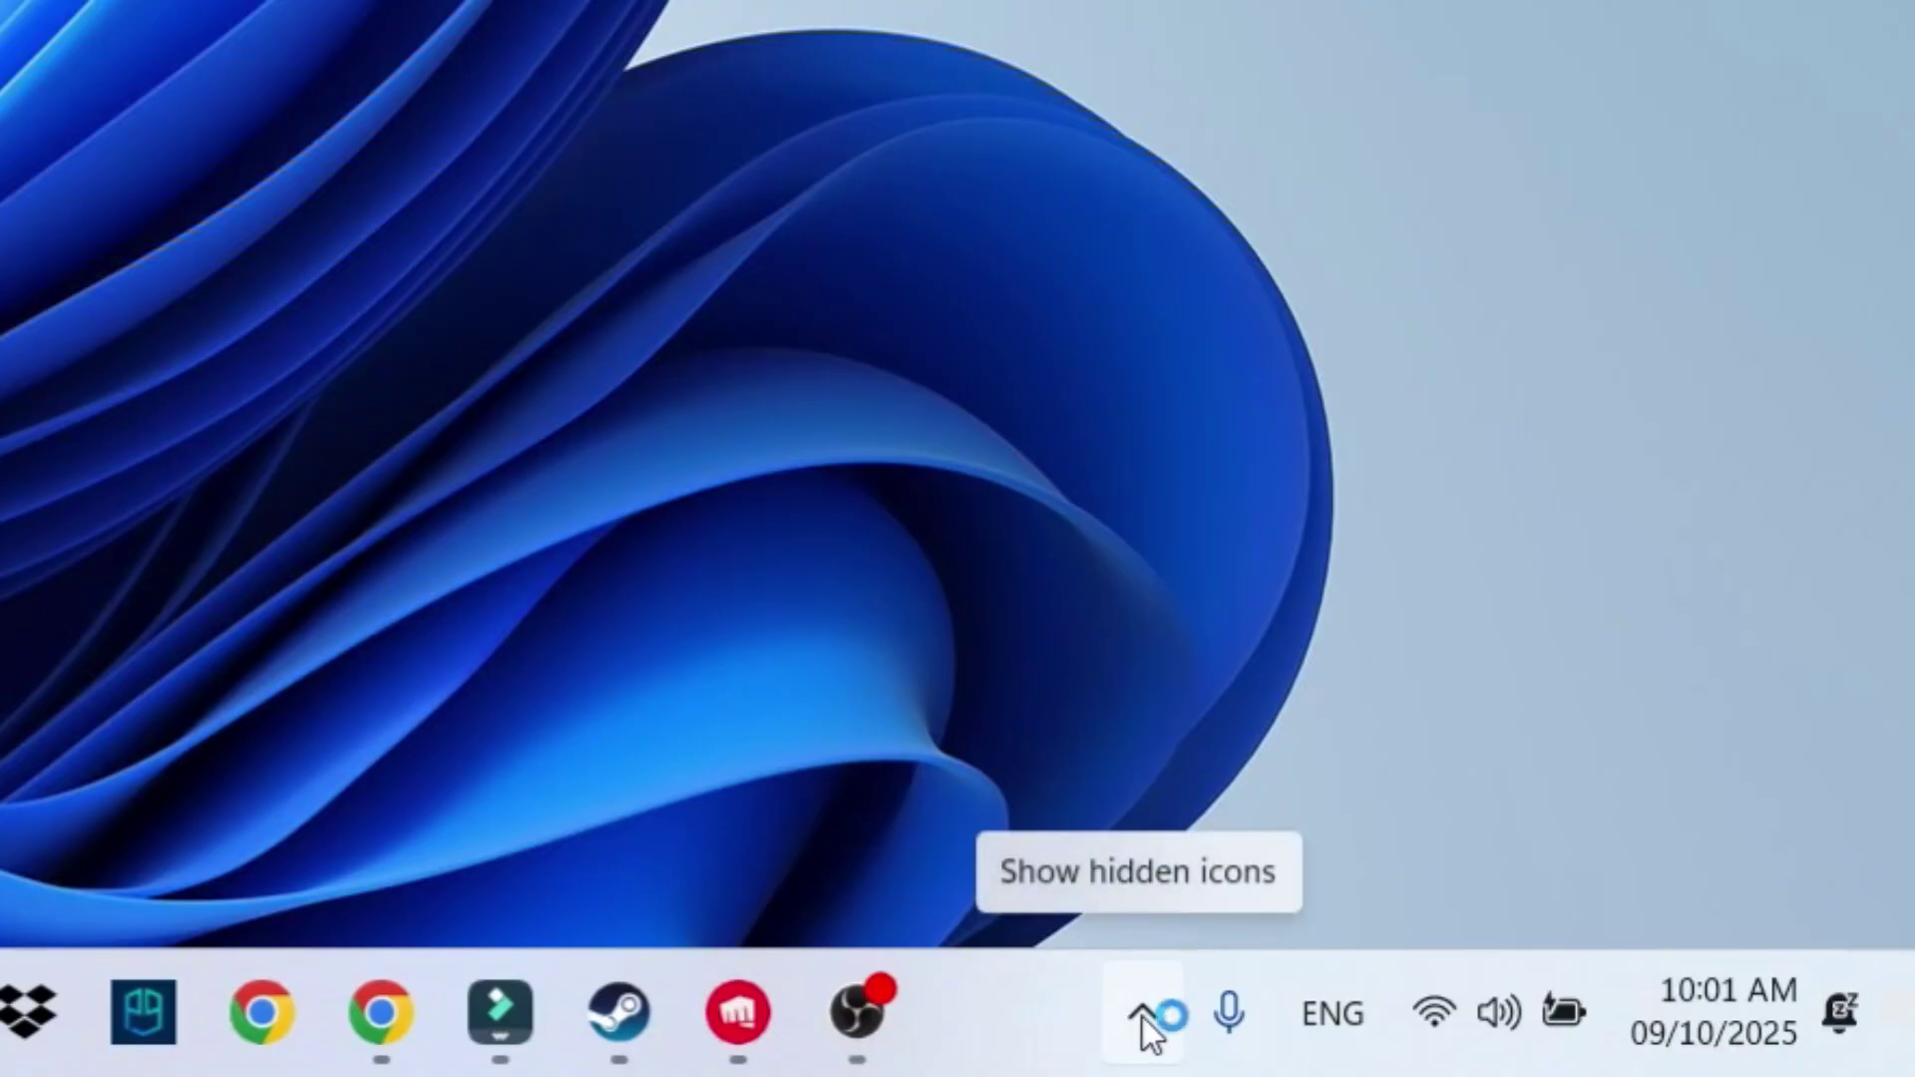
{"action": "left_click", "coordinate": [1144, 1018]}
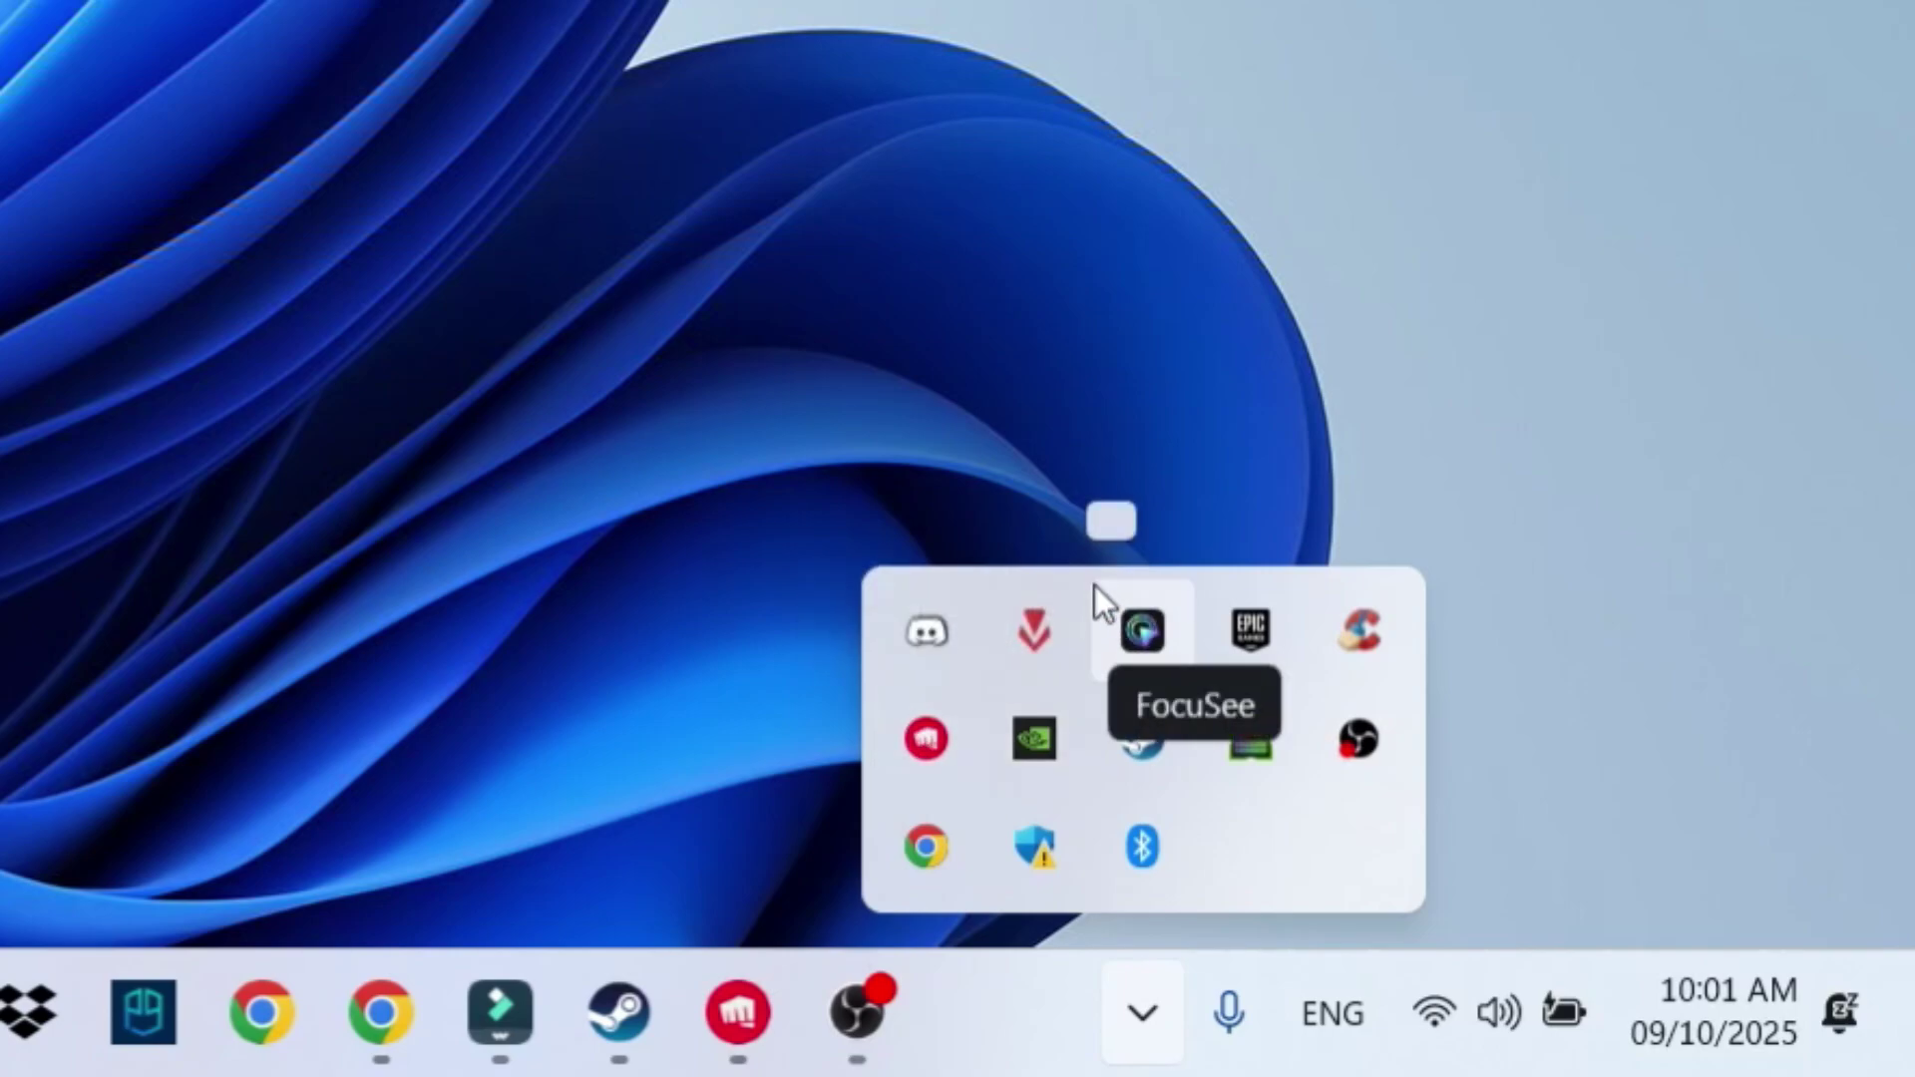
{"action": "right_click", "coordinate": [930, 746]}
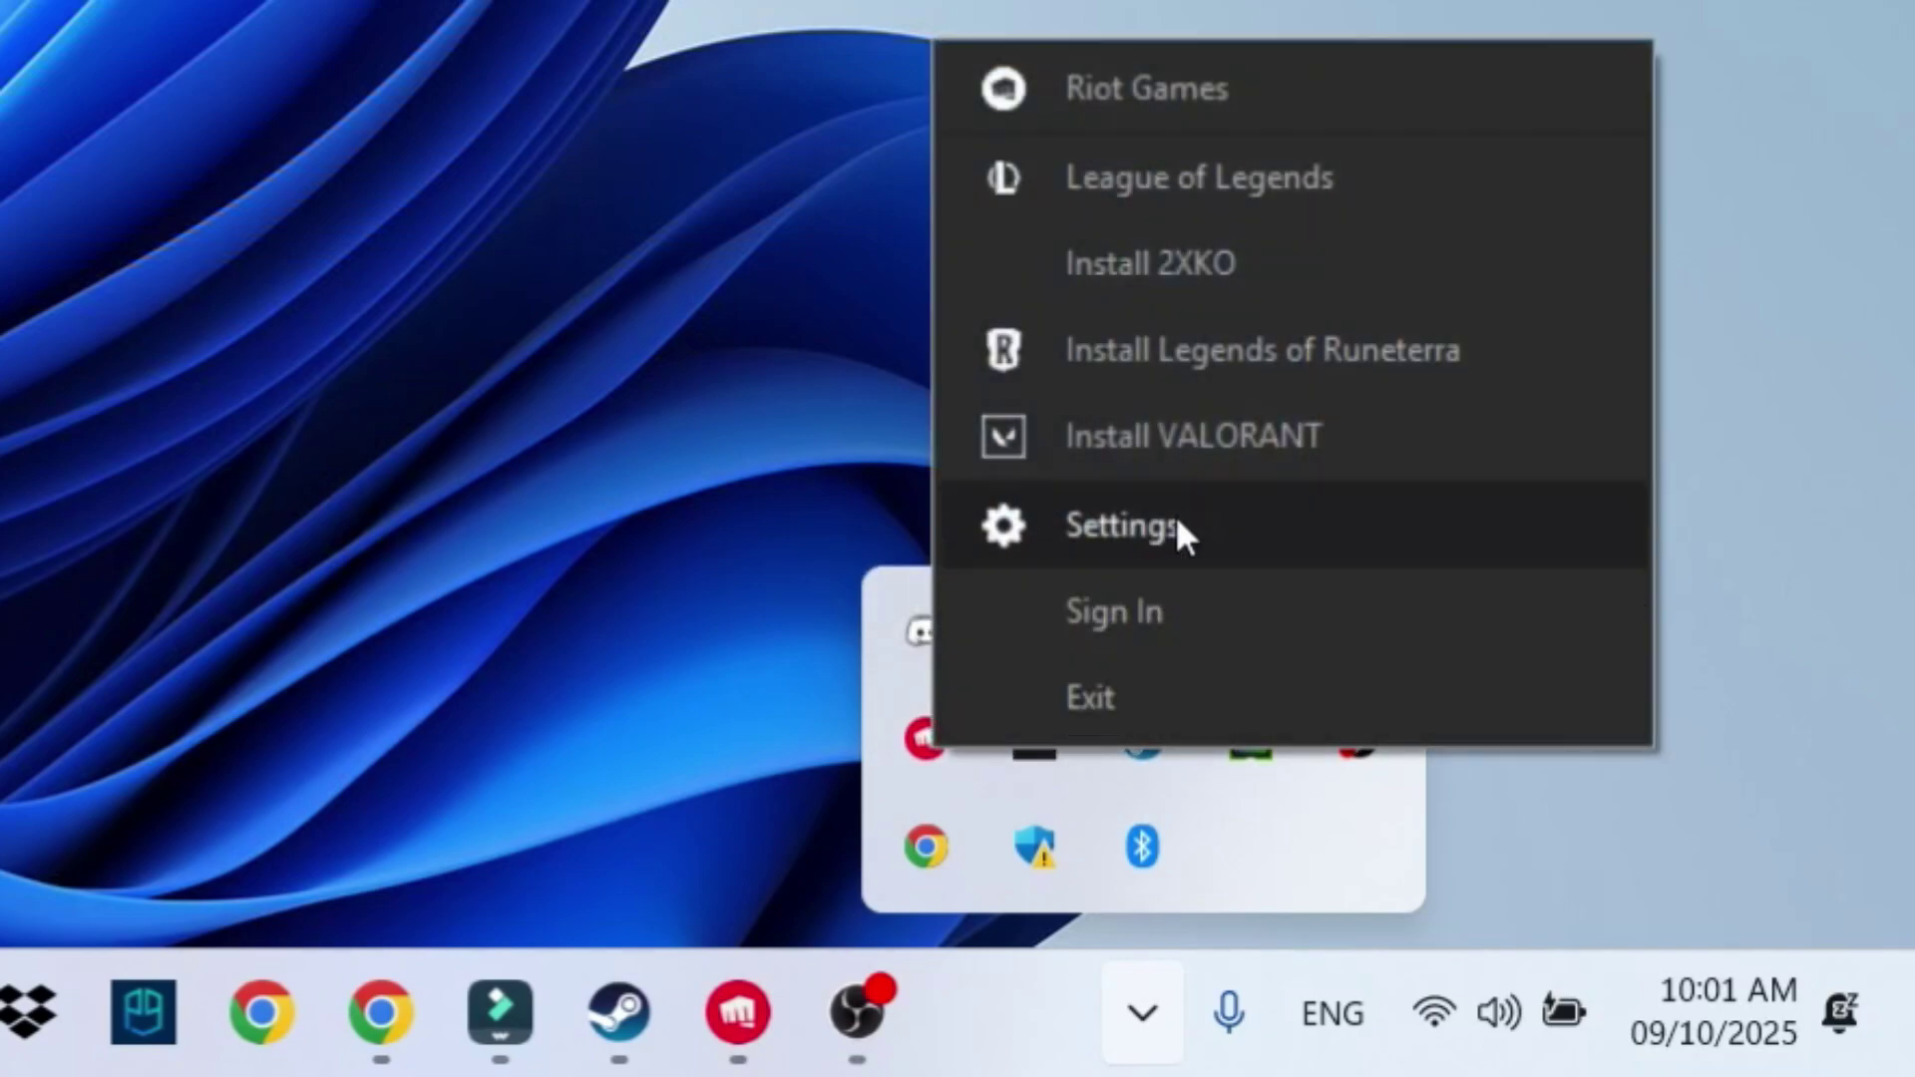
{"action": "left_click", "coordinate": [1167, 690]}
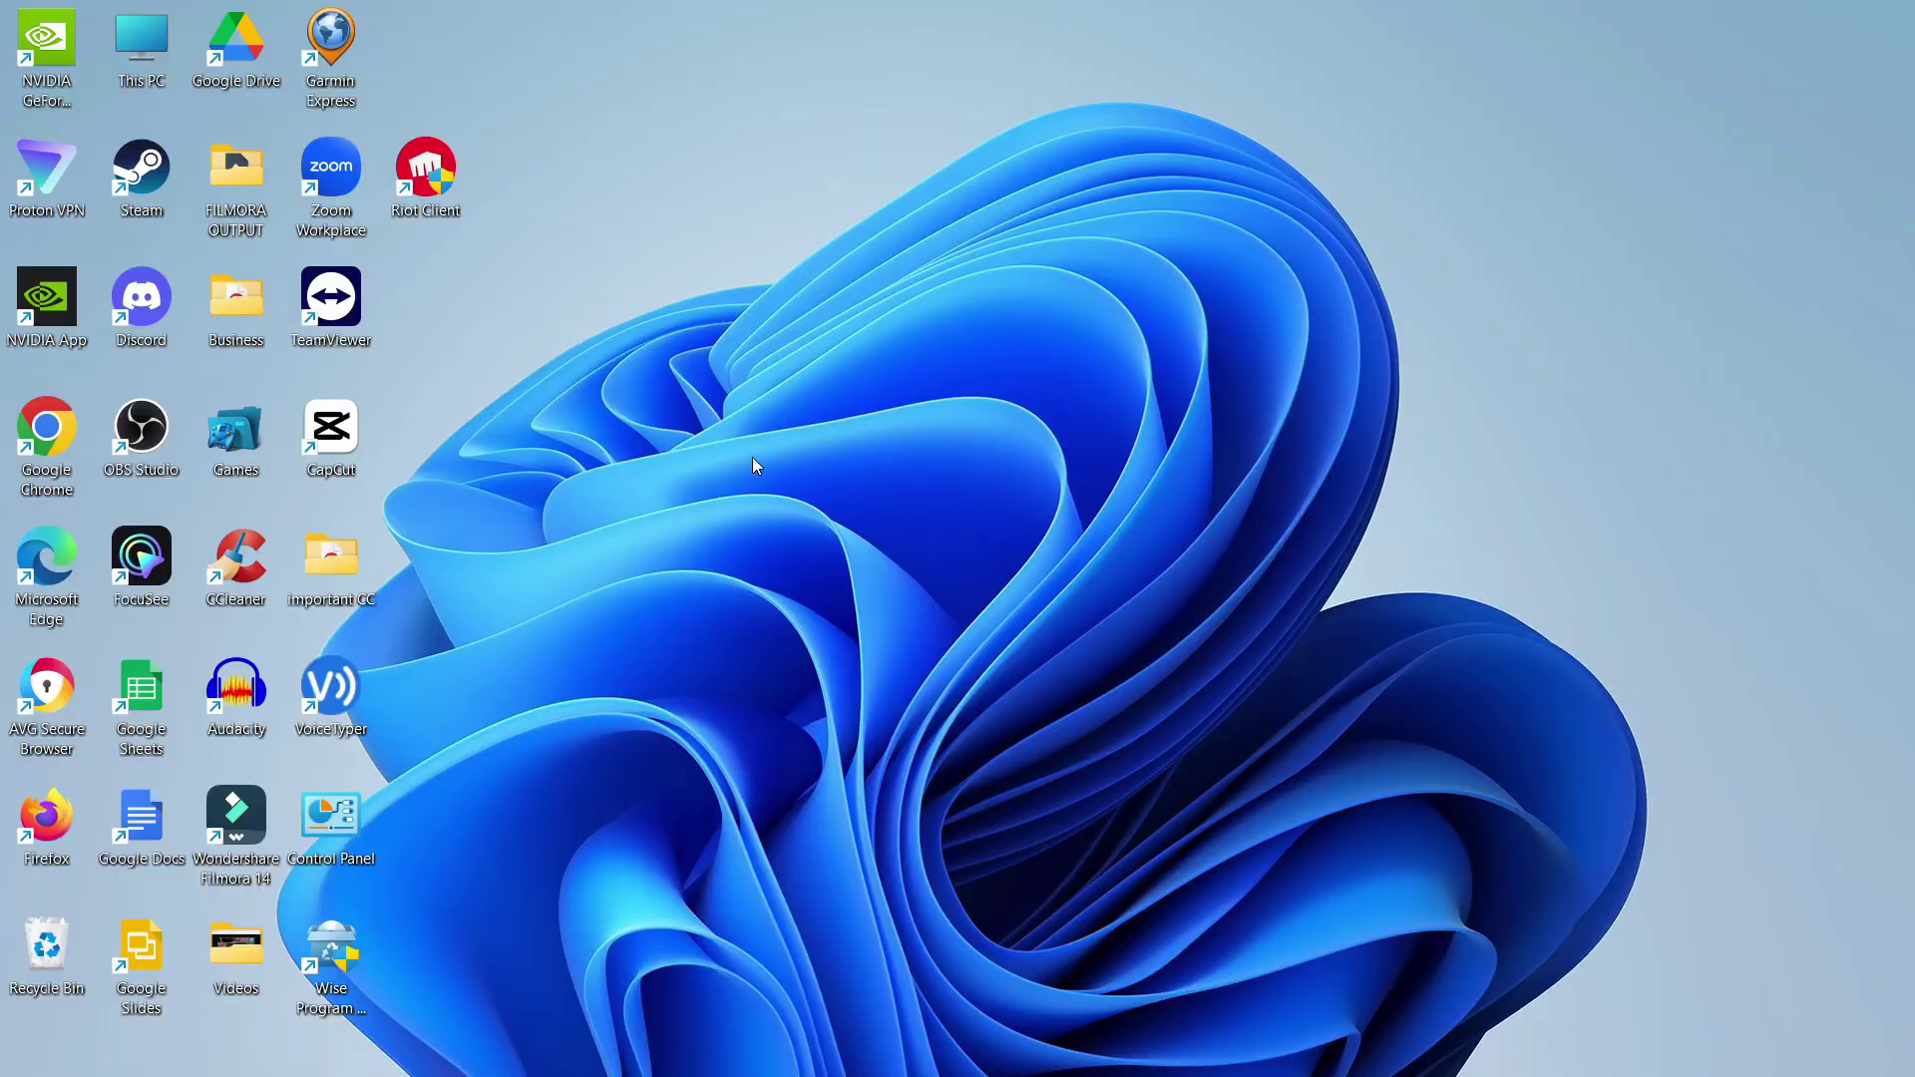
Open the Riot Client desktop shortcut's file location in File Explorer
{"action": "right_click", "coordinate": [424, 192]}
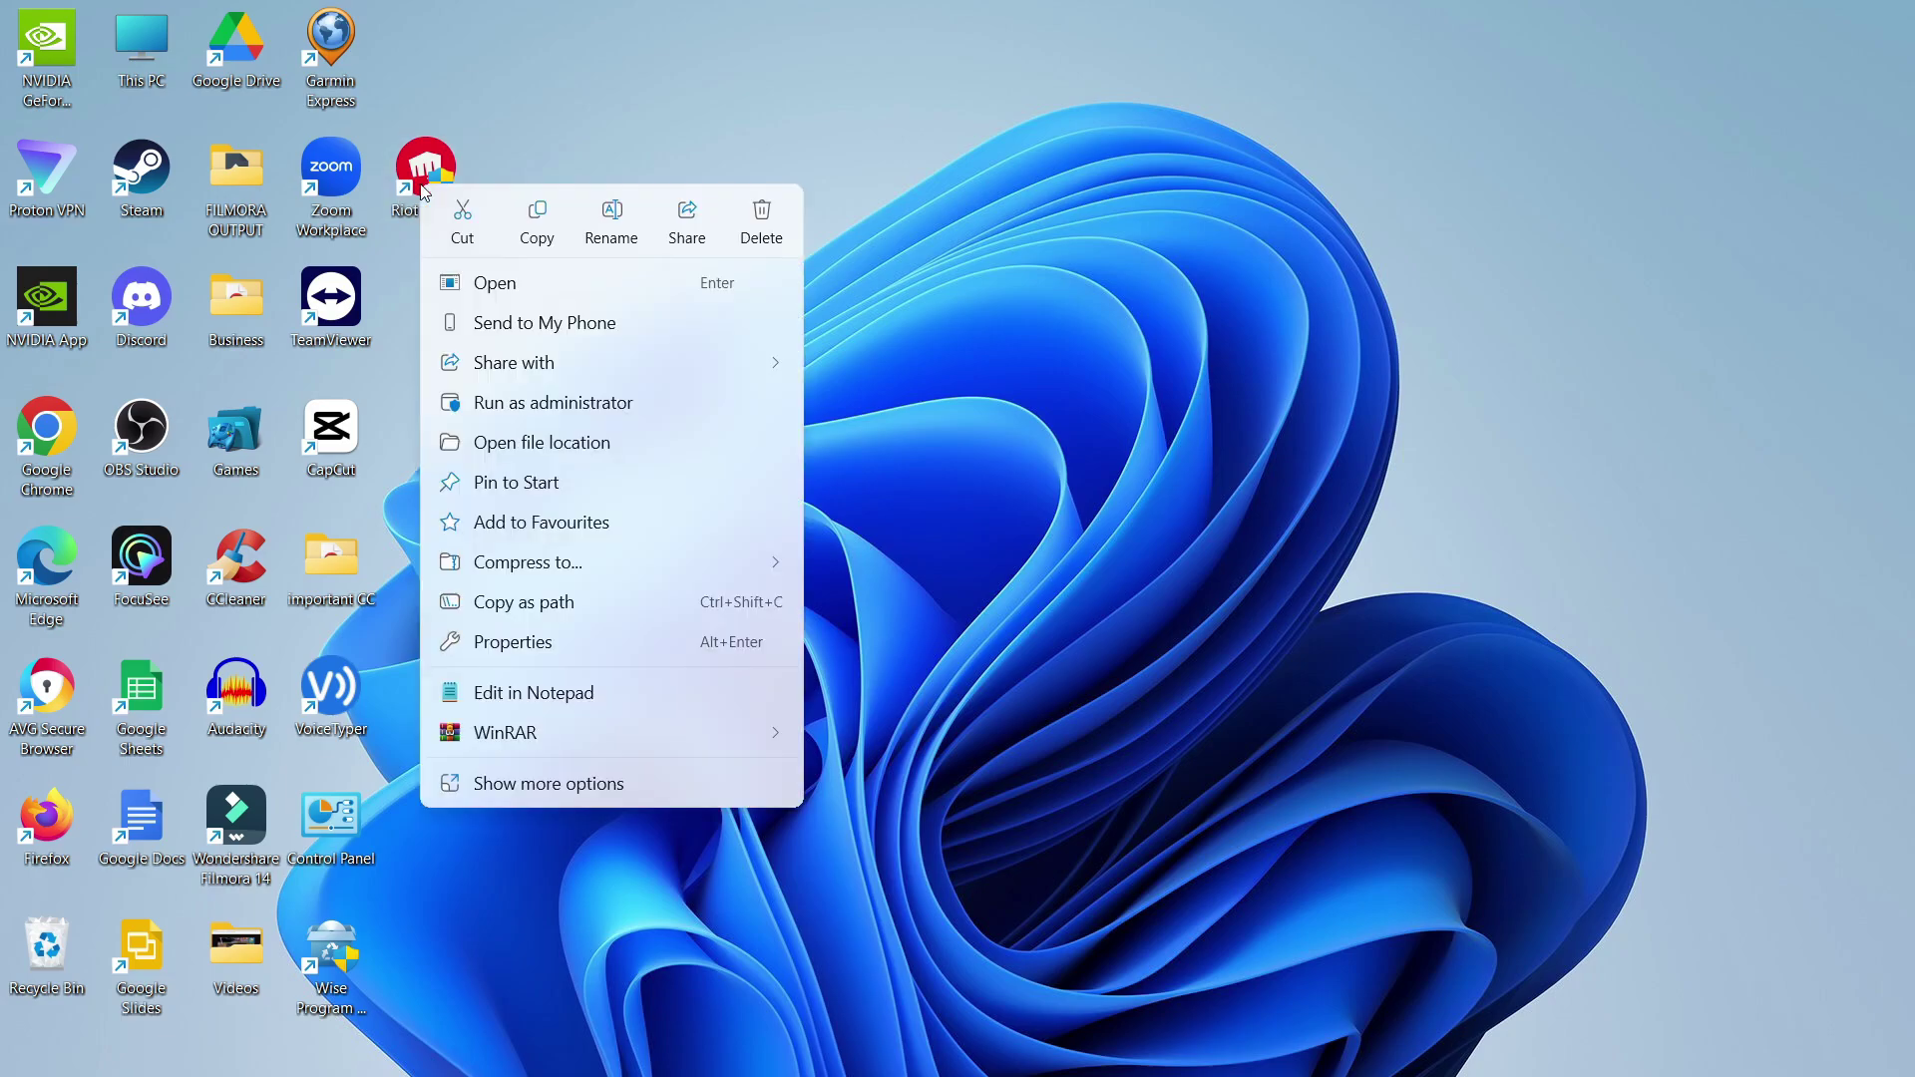
{"action": "left_click", "coordinate": [596, 445]}
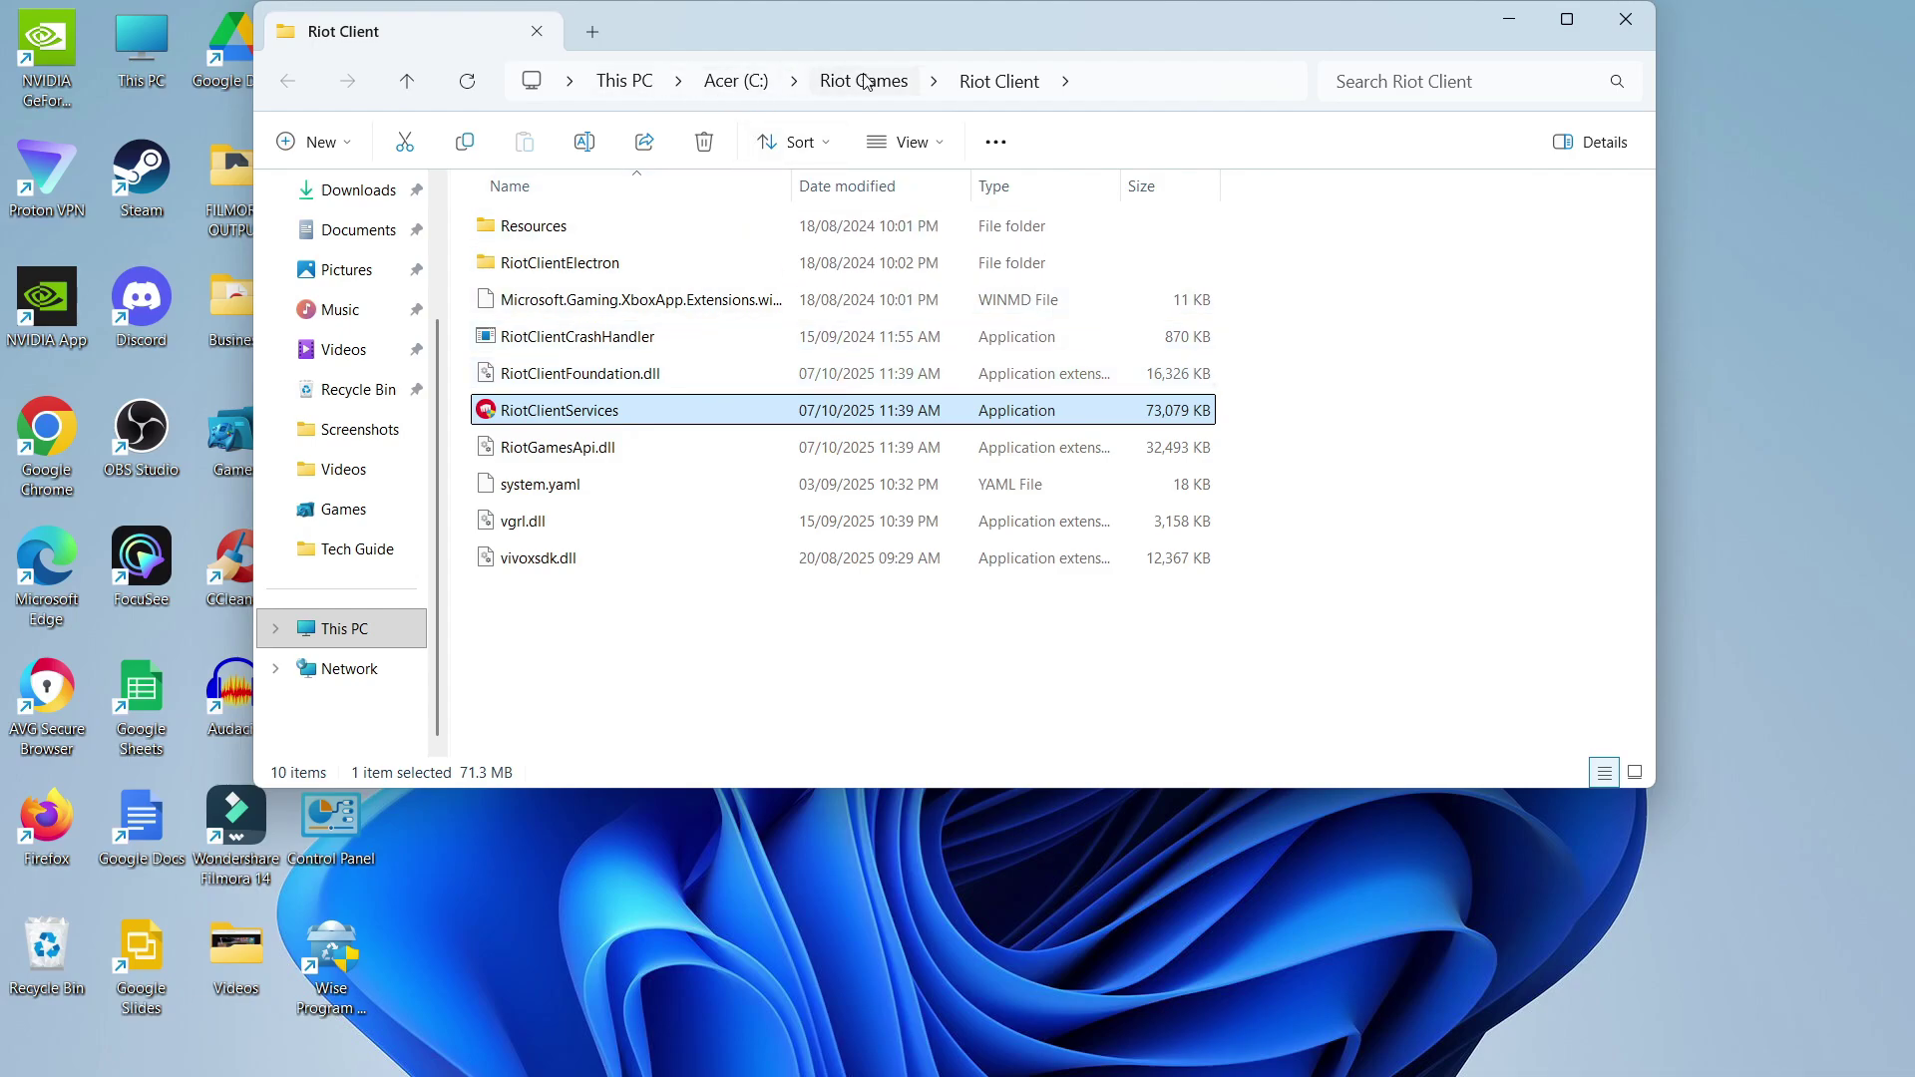
Move up to Acer (C:) and delete its Riot Games folder
{"action": "left_click", "coordinate": [739, 81]}
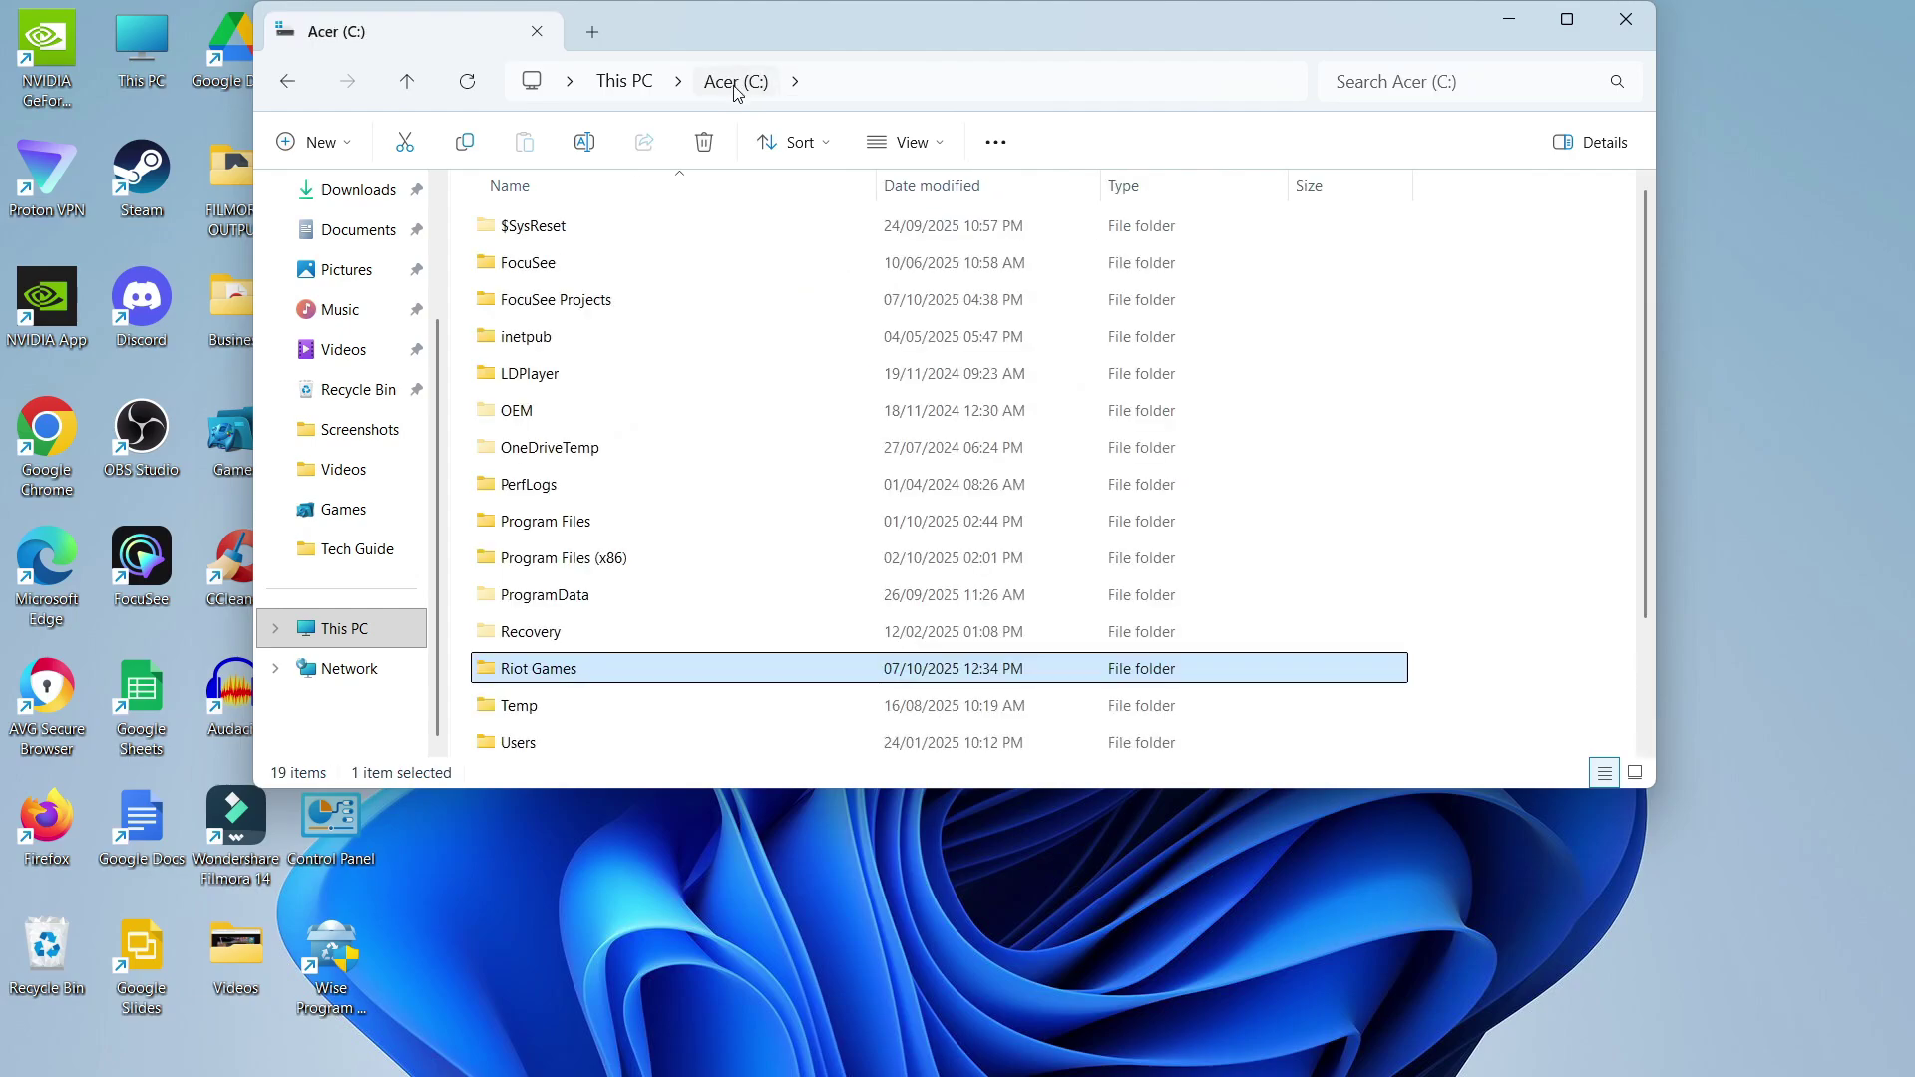
{"action": "scroll", "coordinate": [678, 449], "scroll_direction": "down", "scroll_amount": 1}
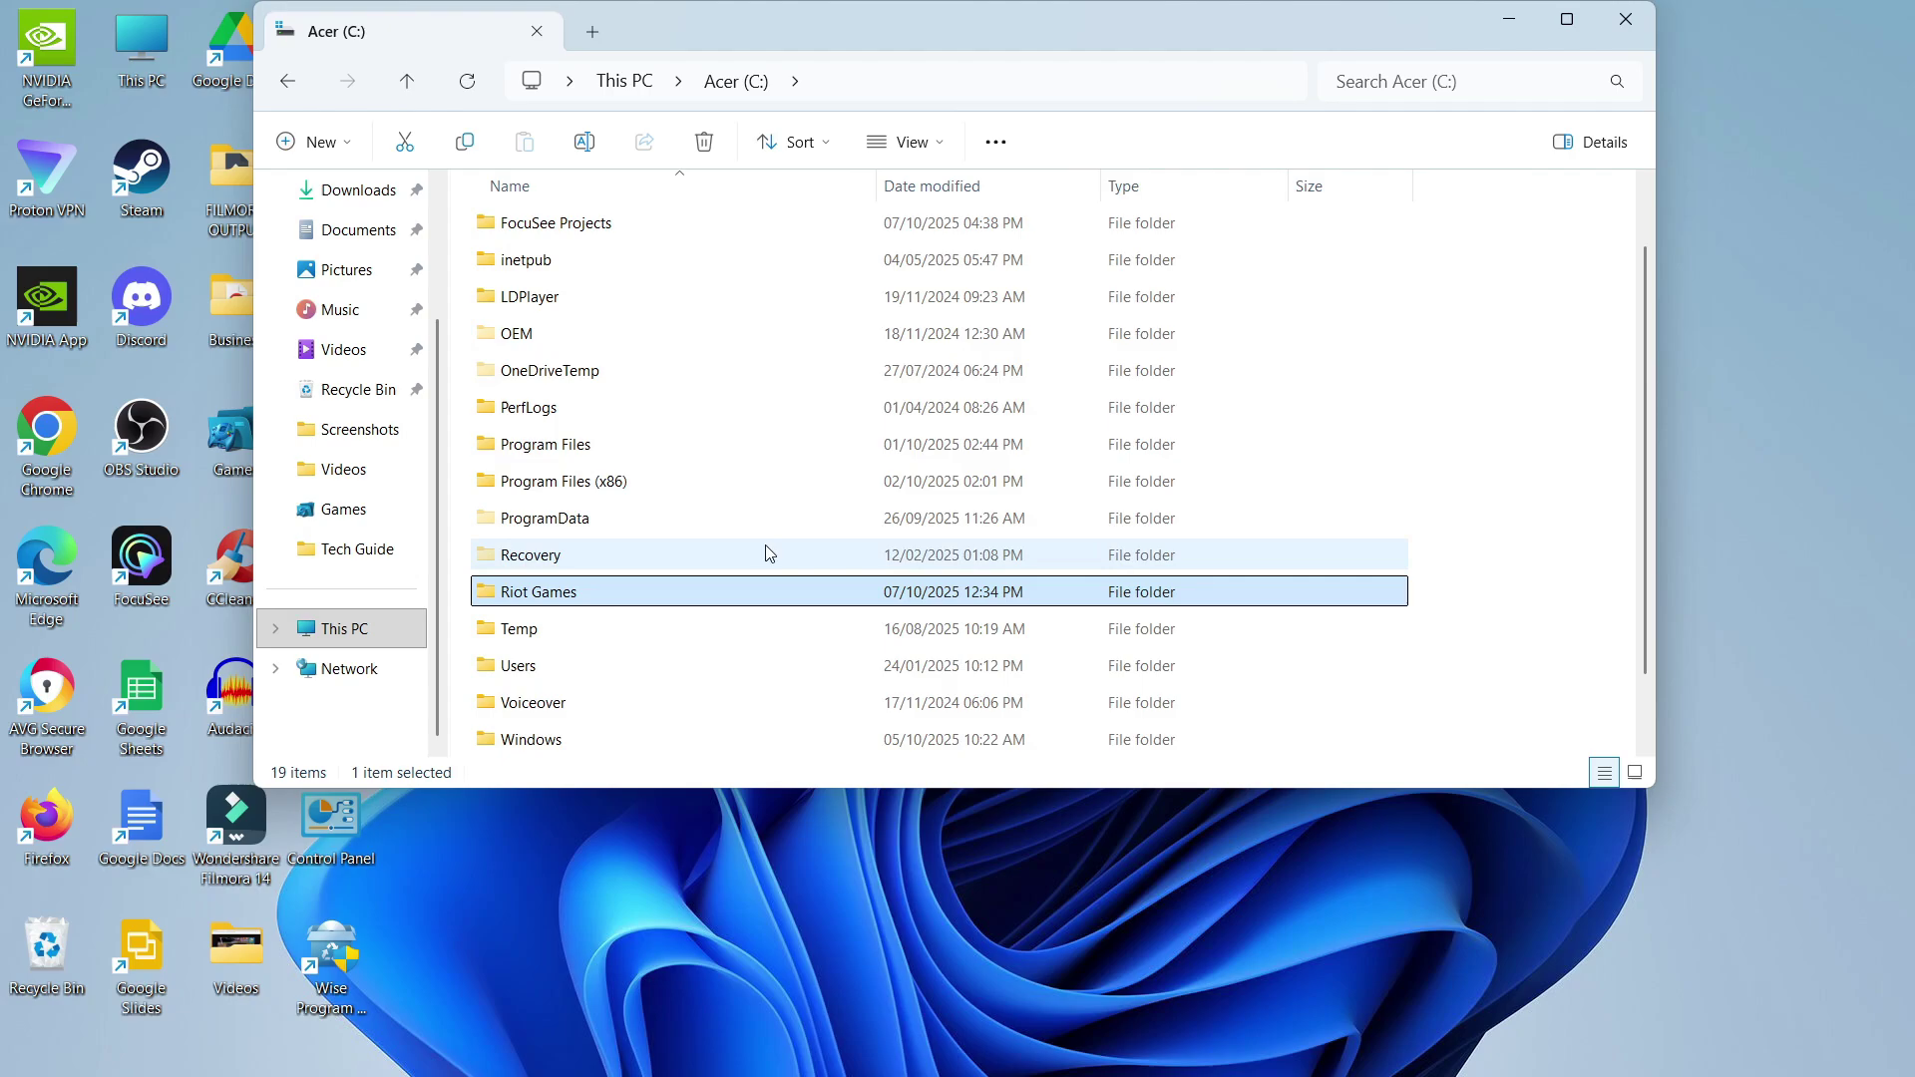
{"action": "mouse_move", "coordinate": [606, 599]}
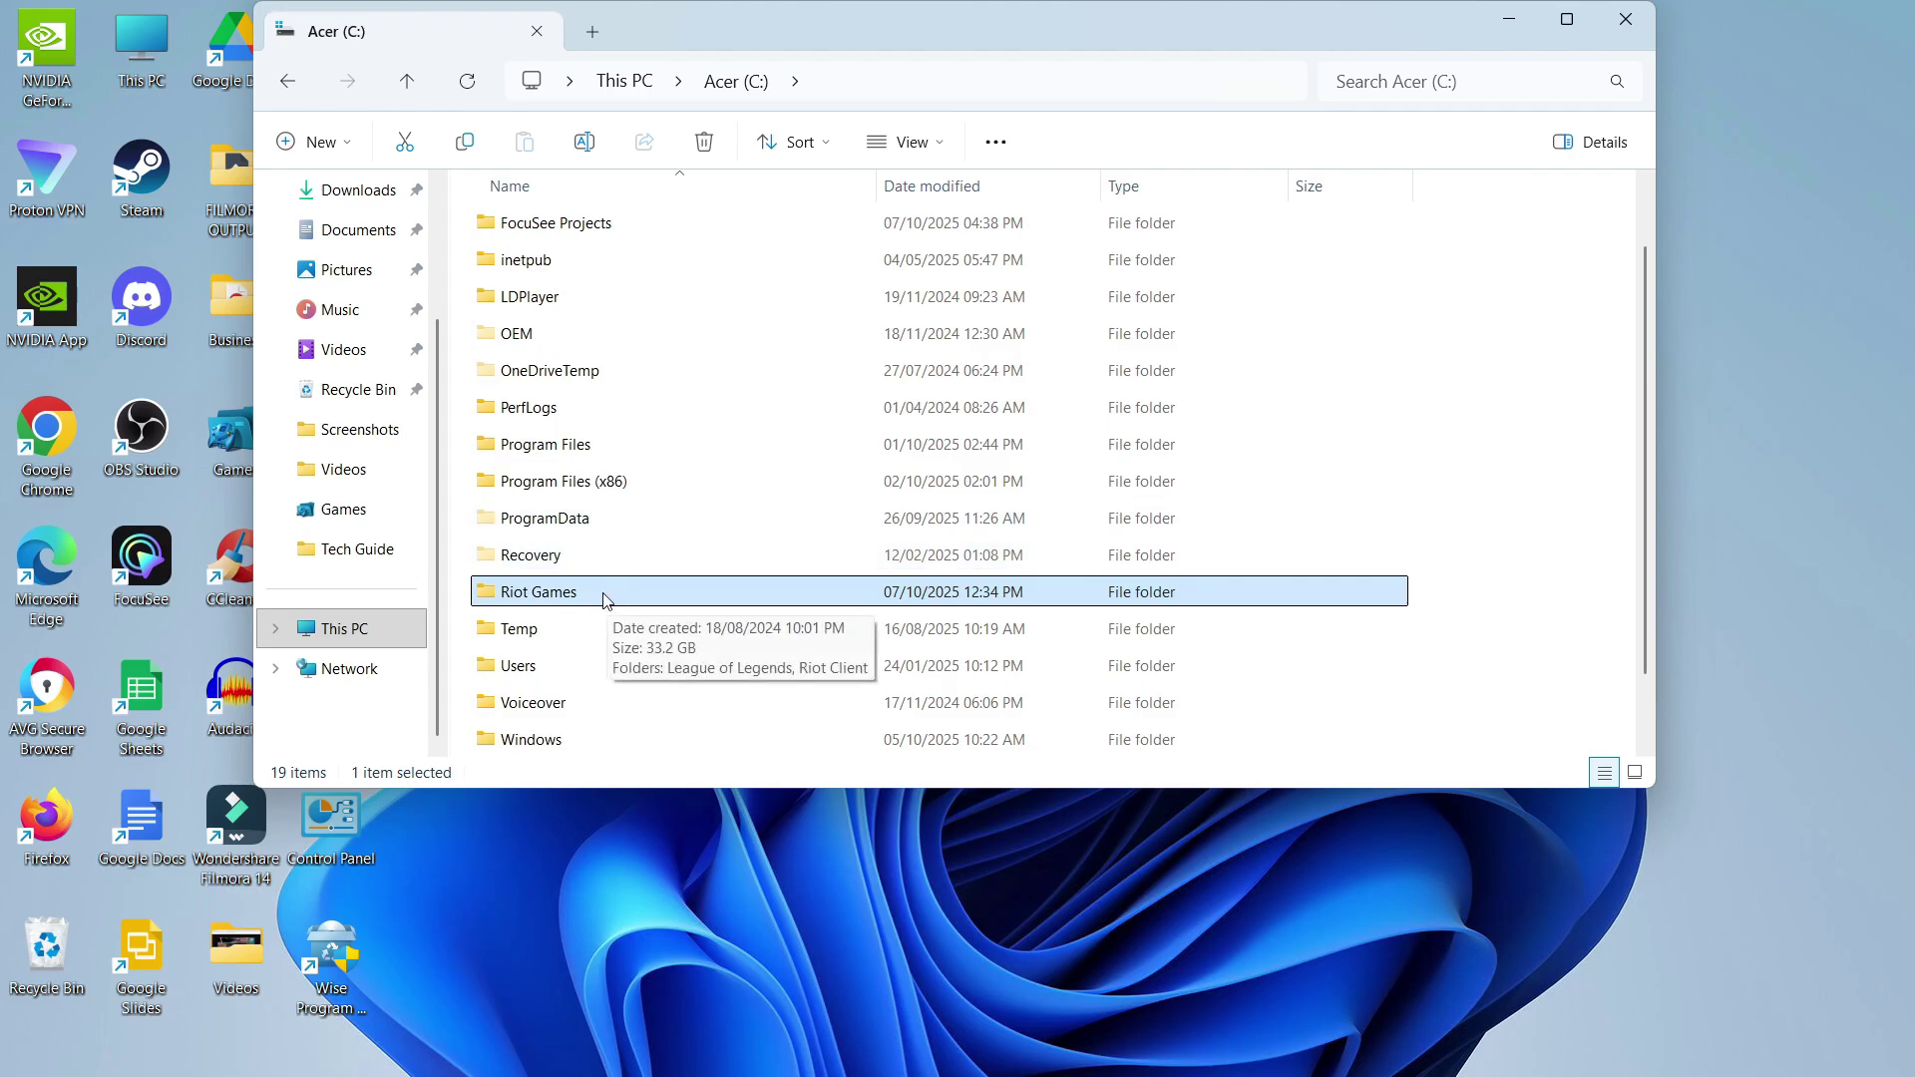
{"action": "left_click", "coordinate": [702, 150]}
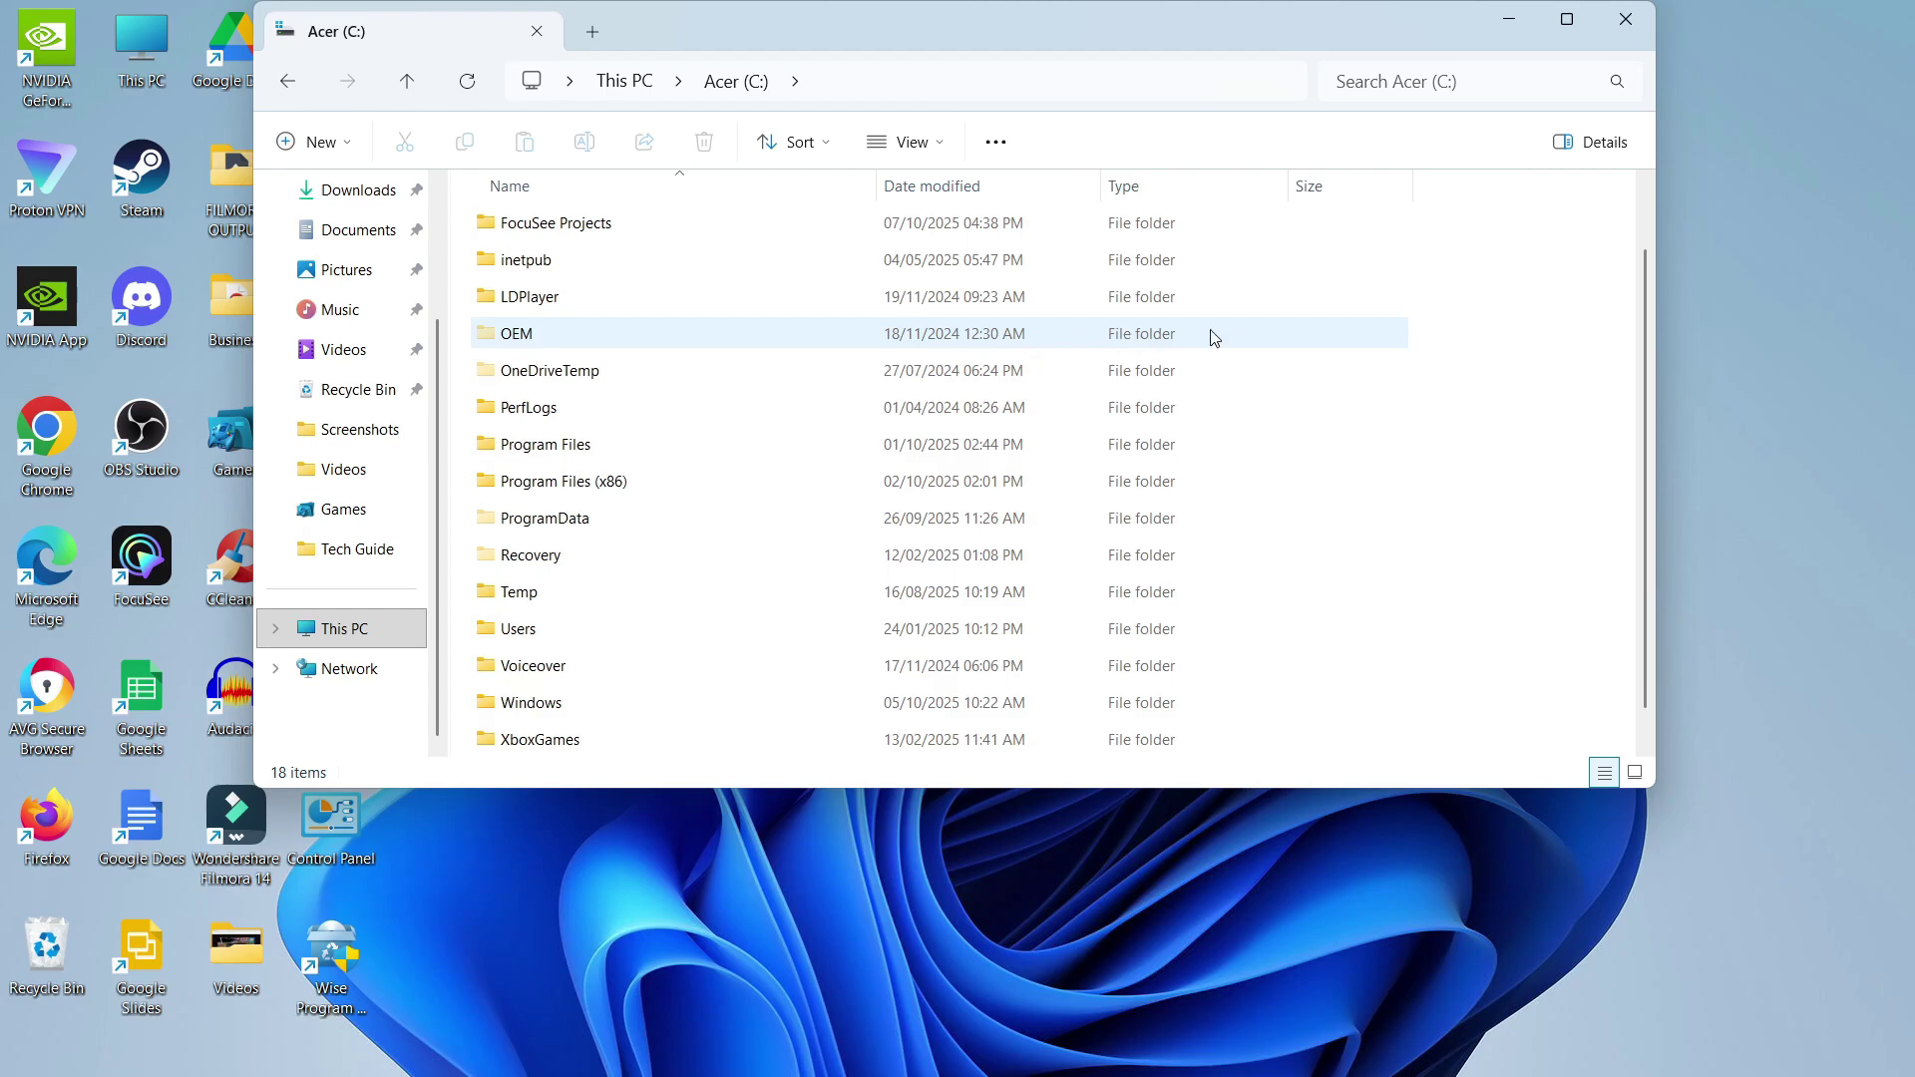
Close the drive window, search 'riot clie', and open the Riot Client shortcut's file location
{"action": "left_click", "coordinate": [1629, 20]}
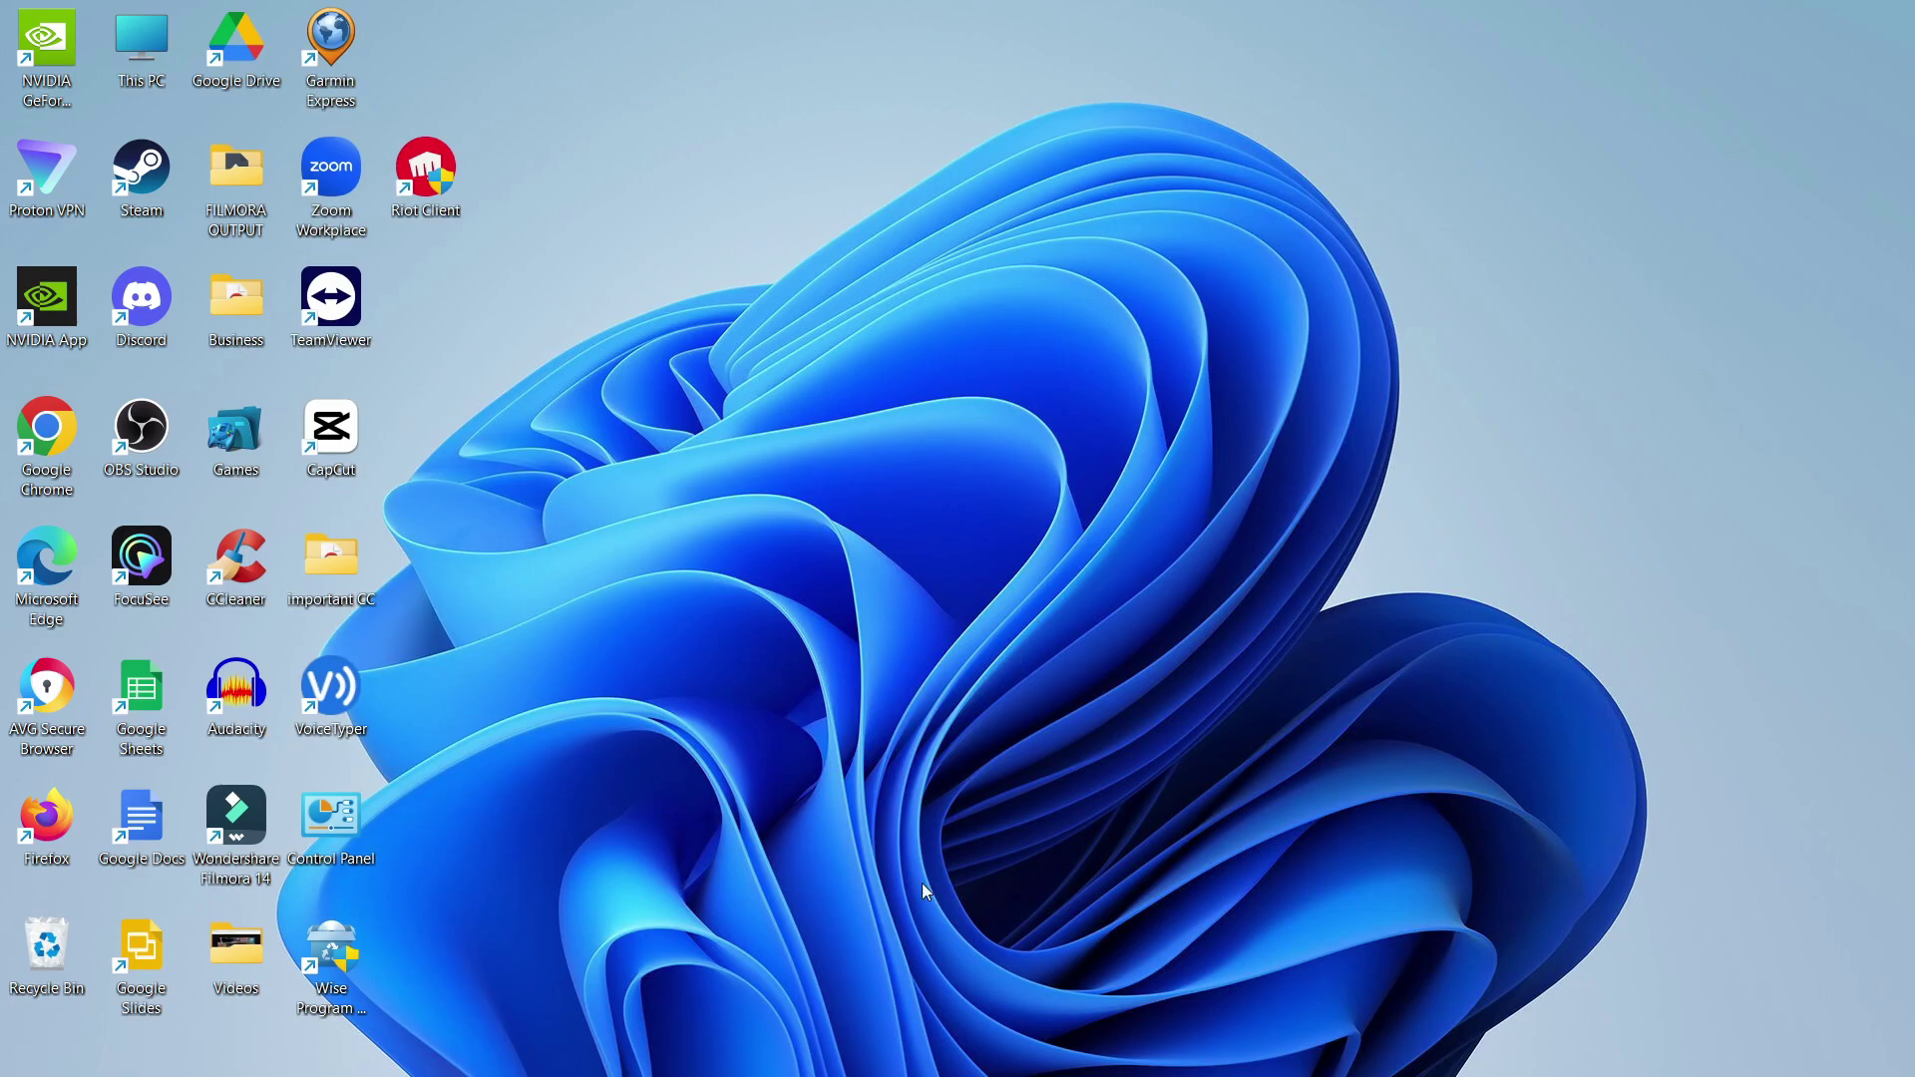
{"action": "left_click", "coordinate": [694, 1055]}
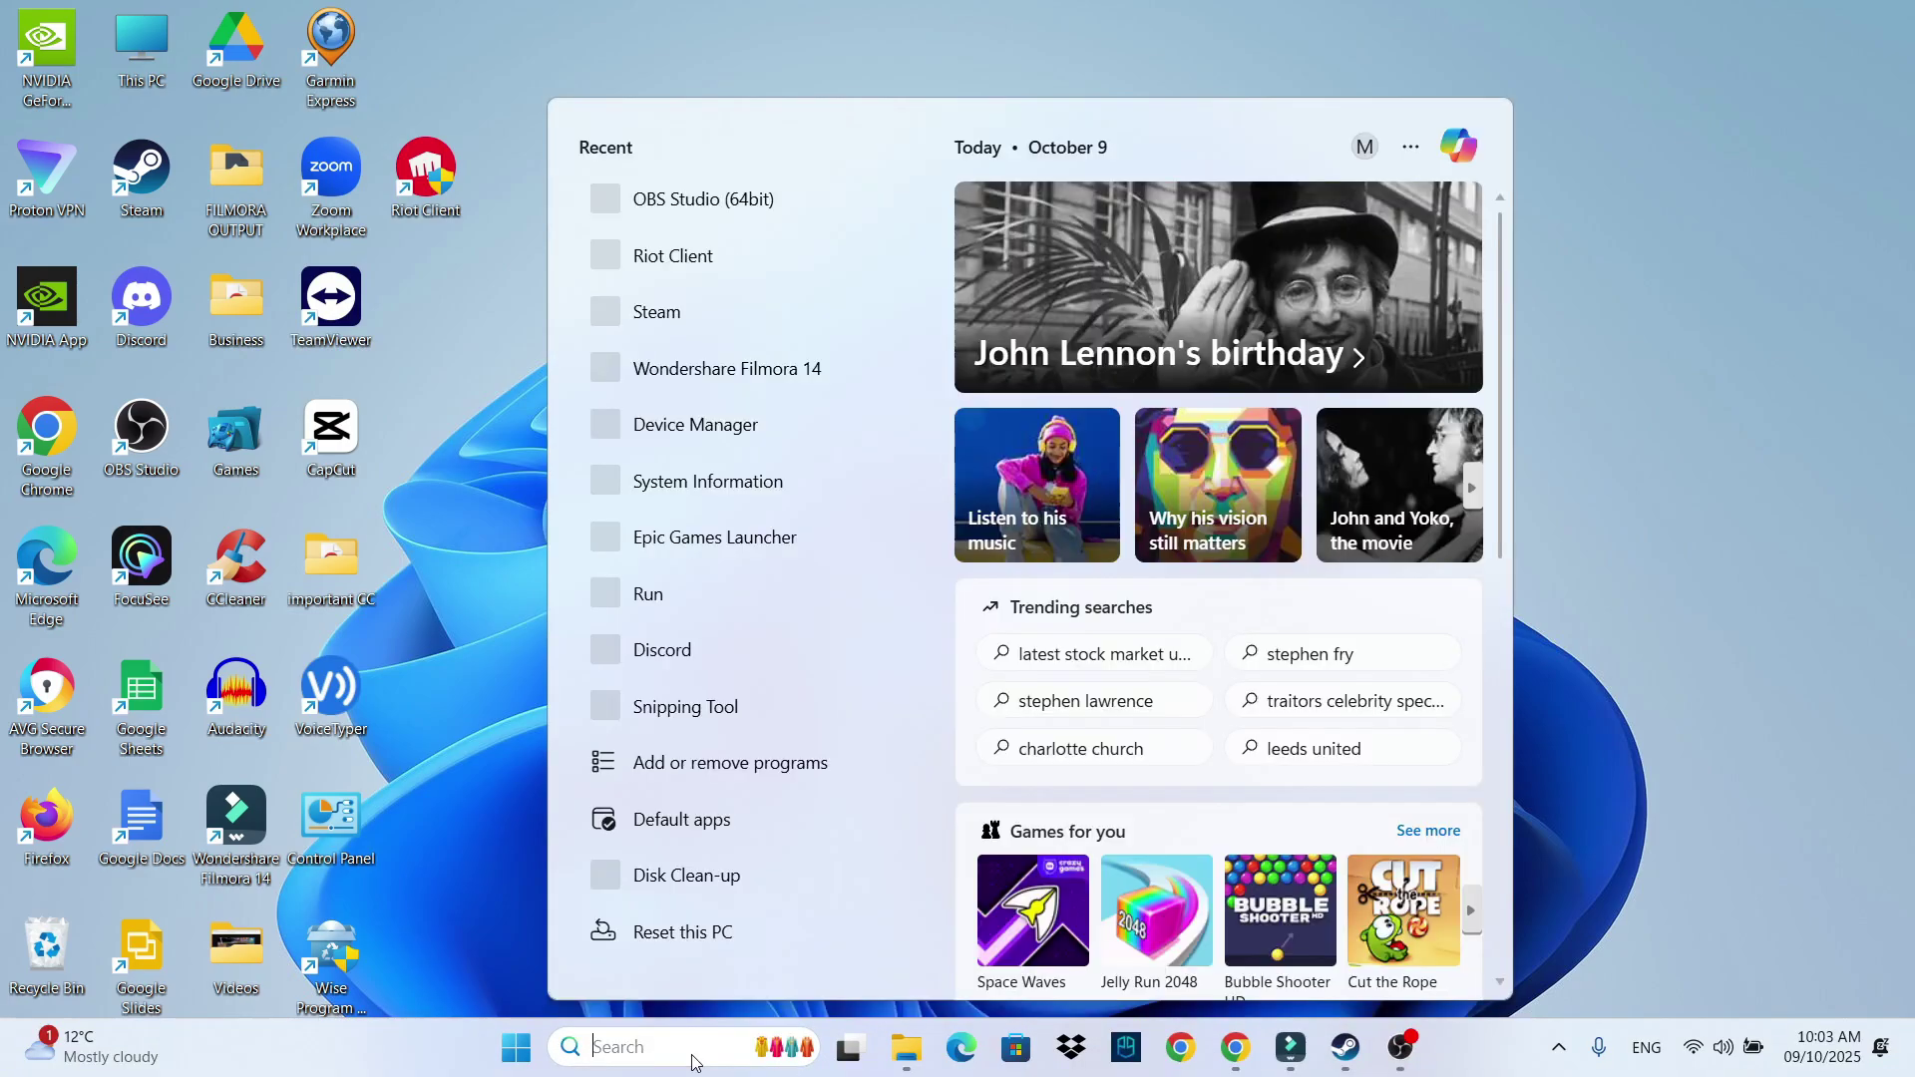
{"action": "type", "text": "riot client"}
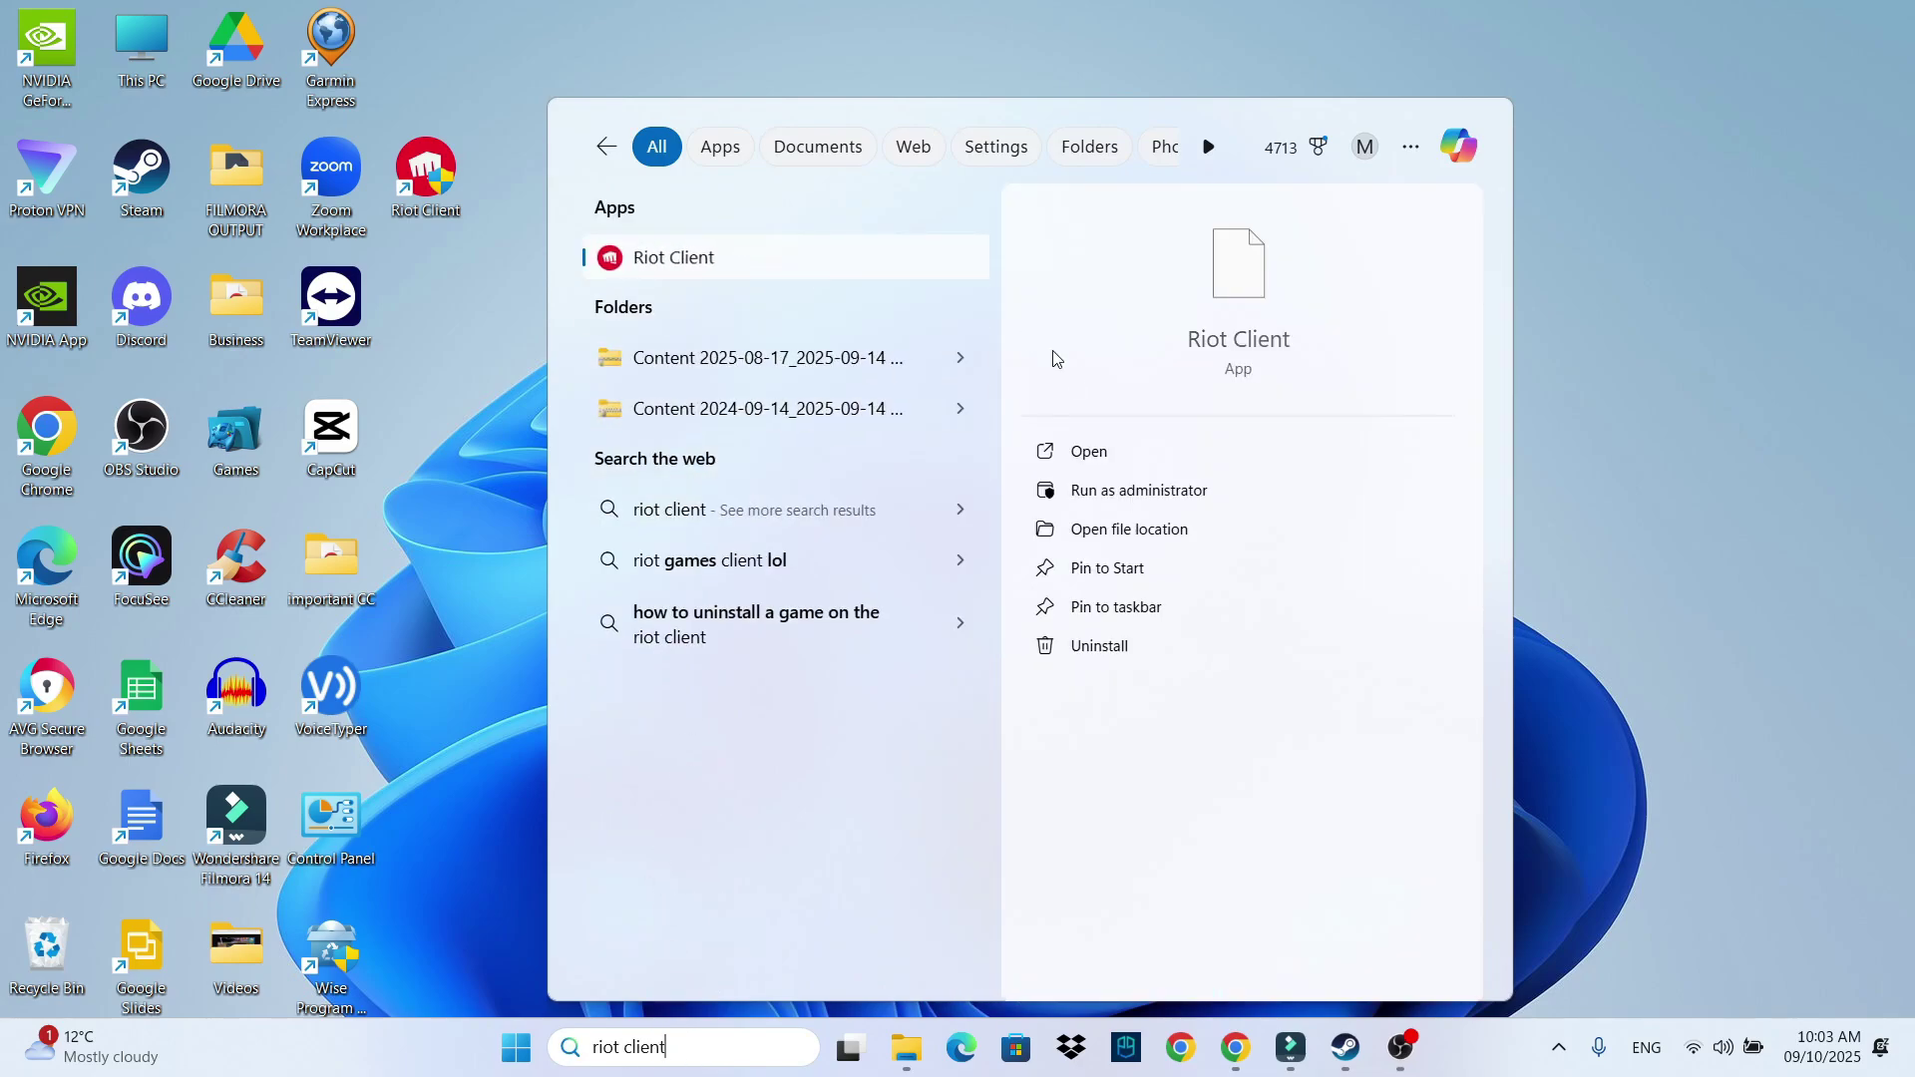
{"action": "left_click", "coordinate": [1237, 541]}
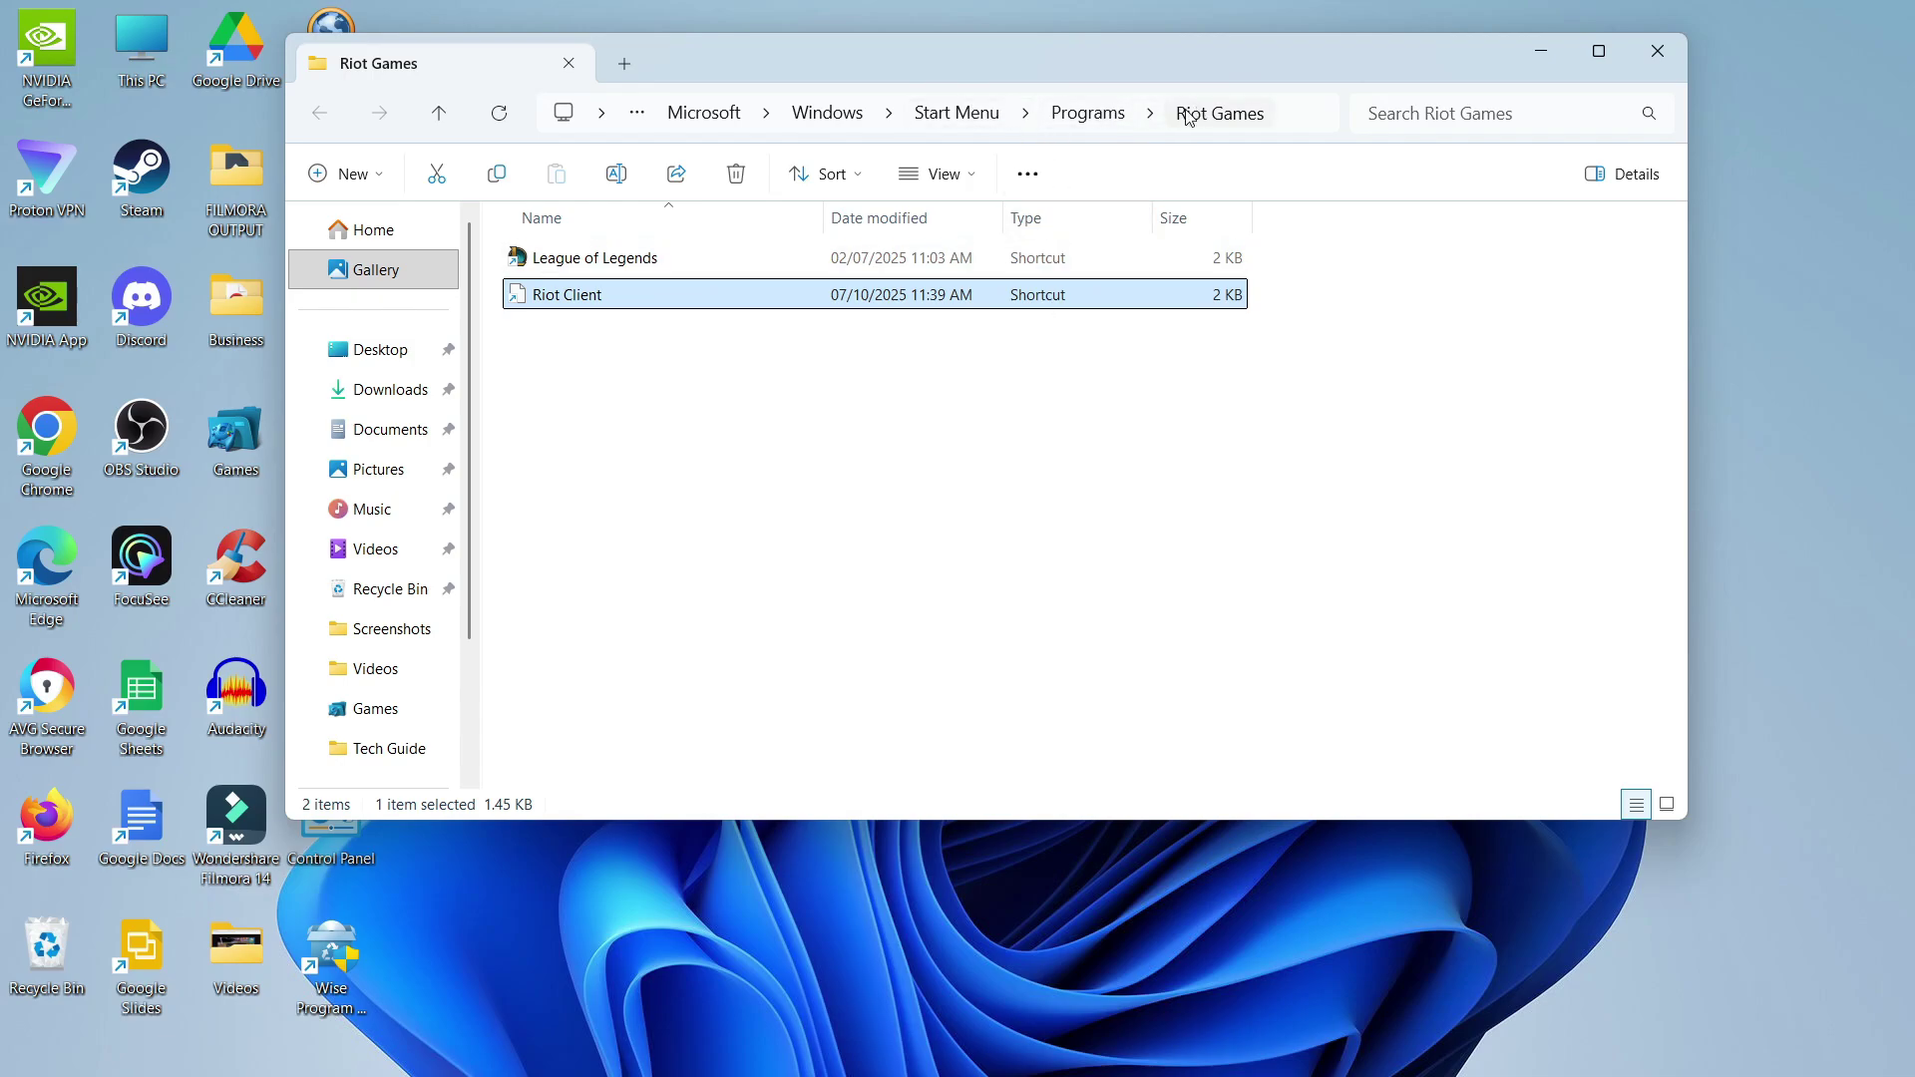
Move up to Start Menu Programs and delete the Riot Games shortcut folder
{"action": "left_click", "coordinate": [1077, 114]}
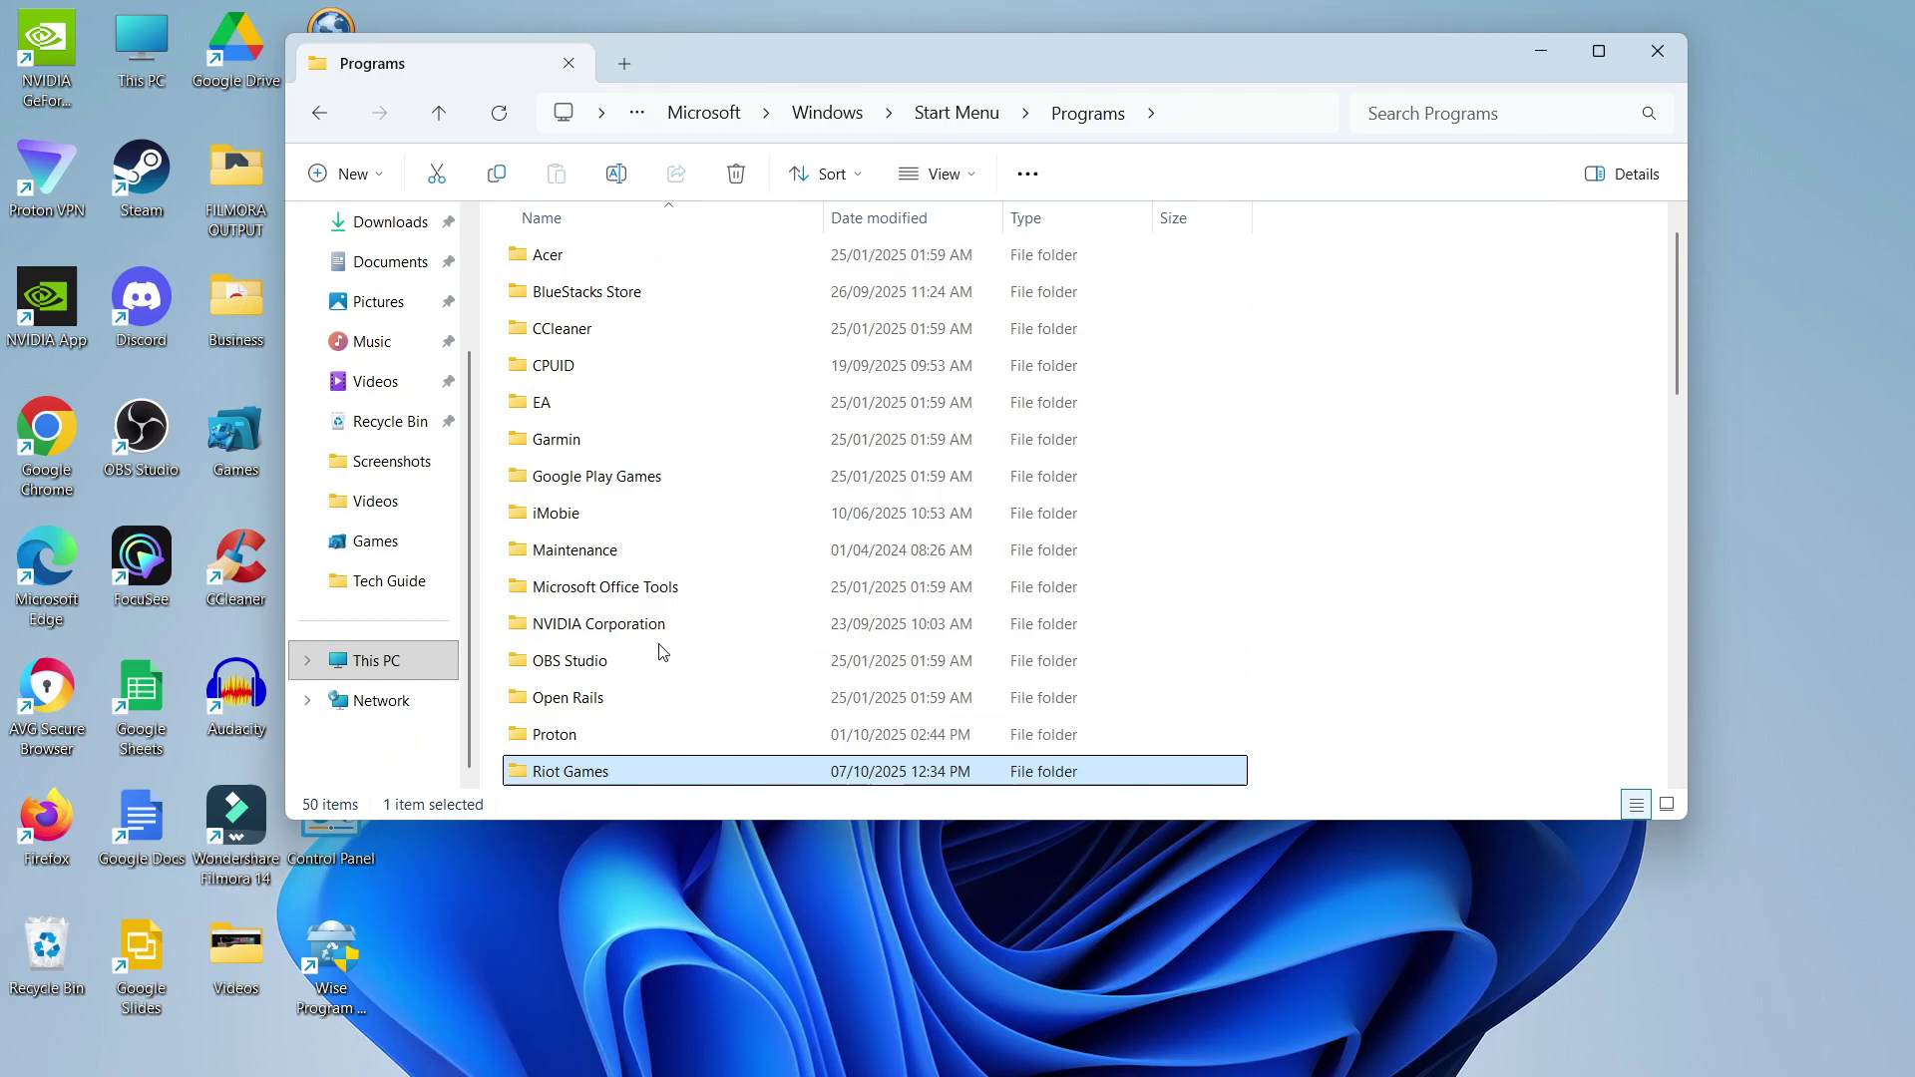
{"action": "scroll", "coordinate": [633, 629], "scroll_direction": "down", "scroll_amount": 1}
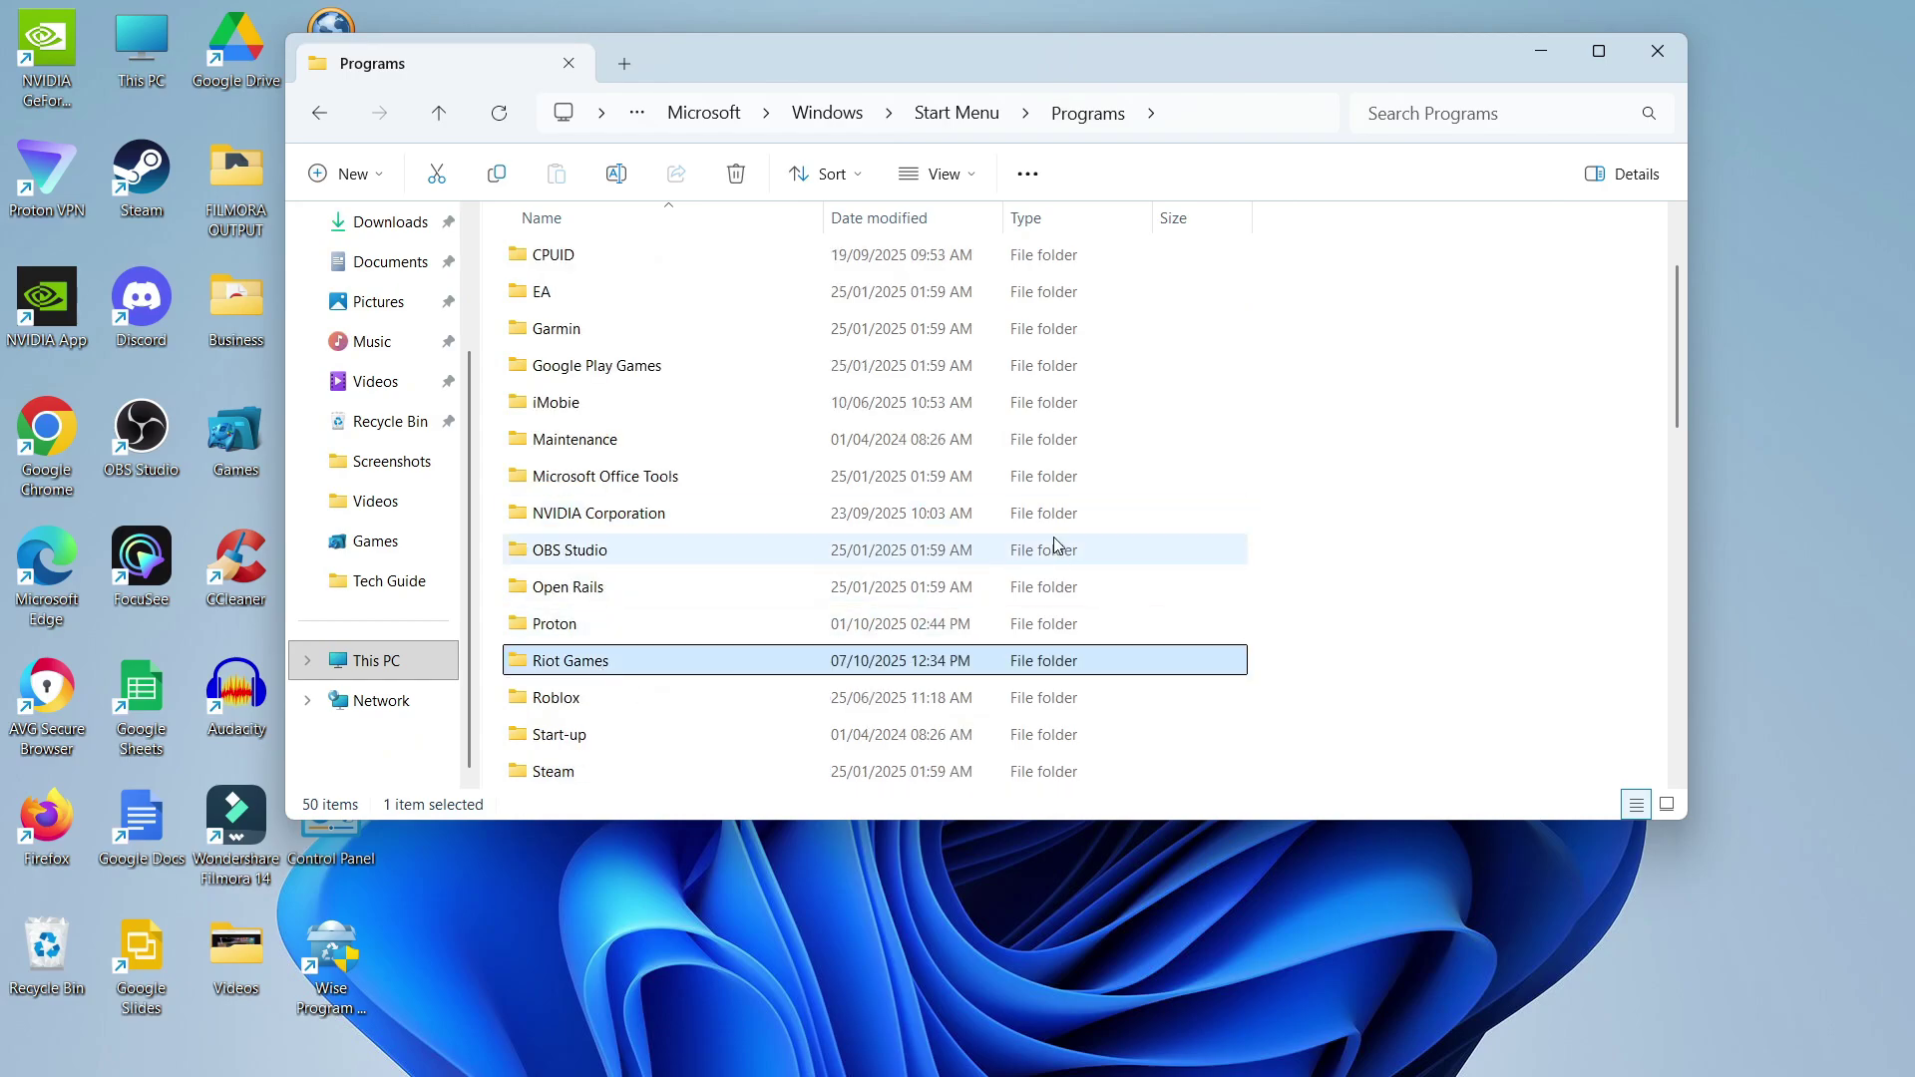
{"action": "right_click", "coordinate": [708, 674]}
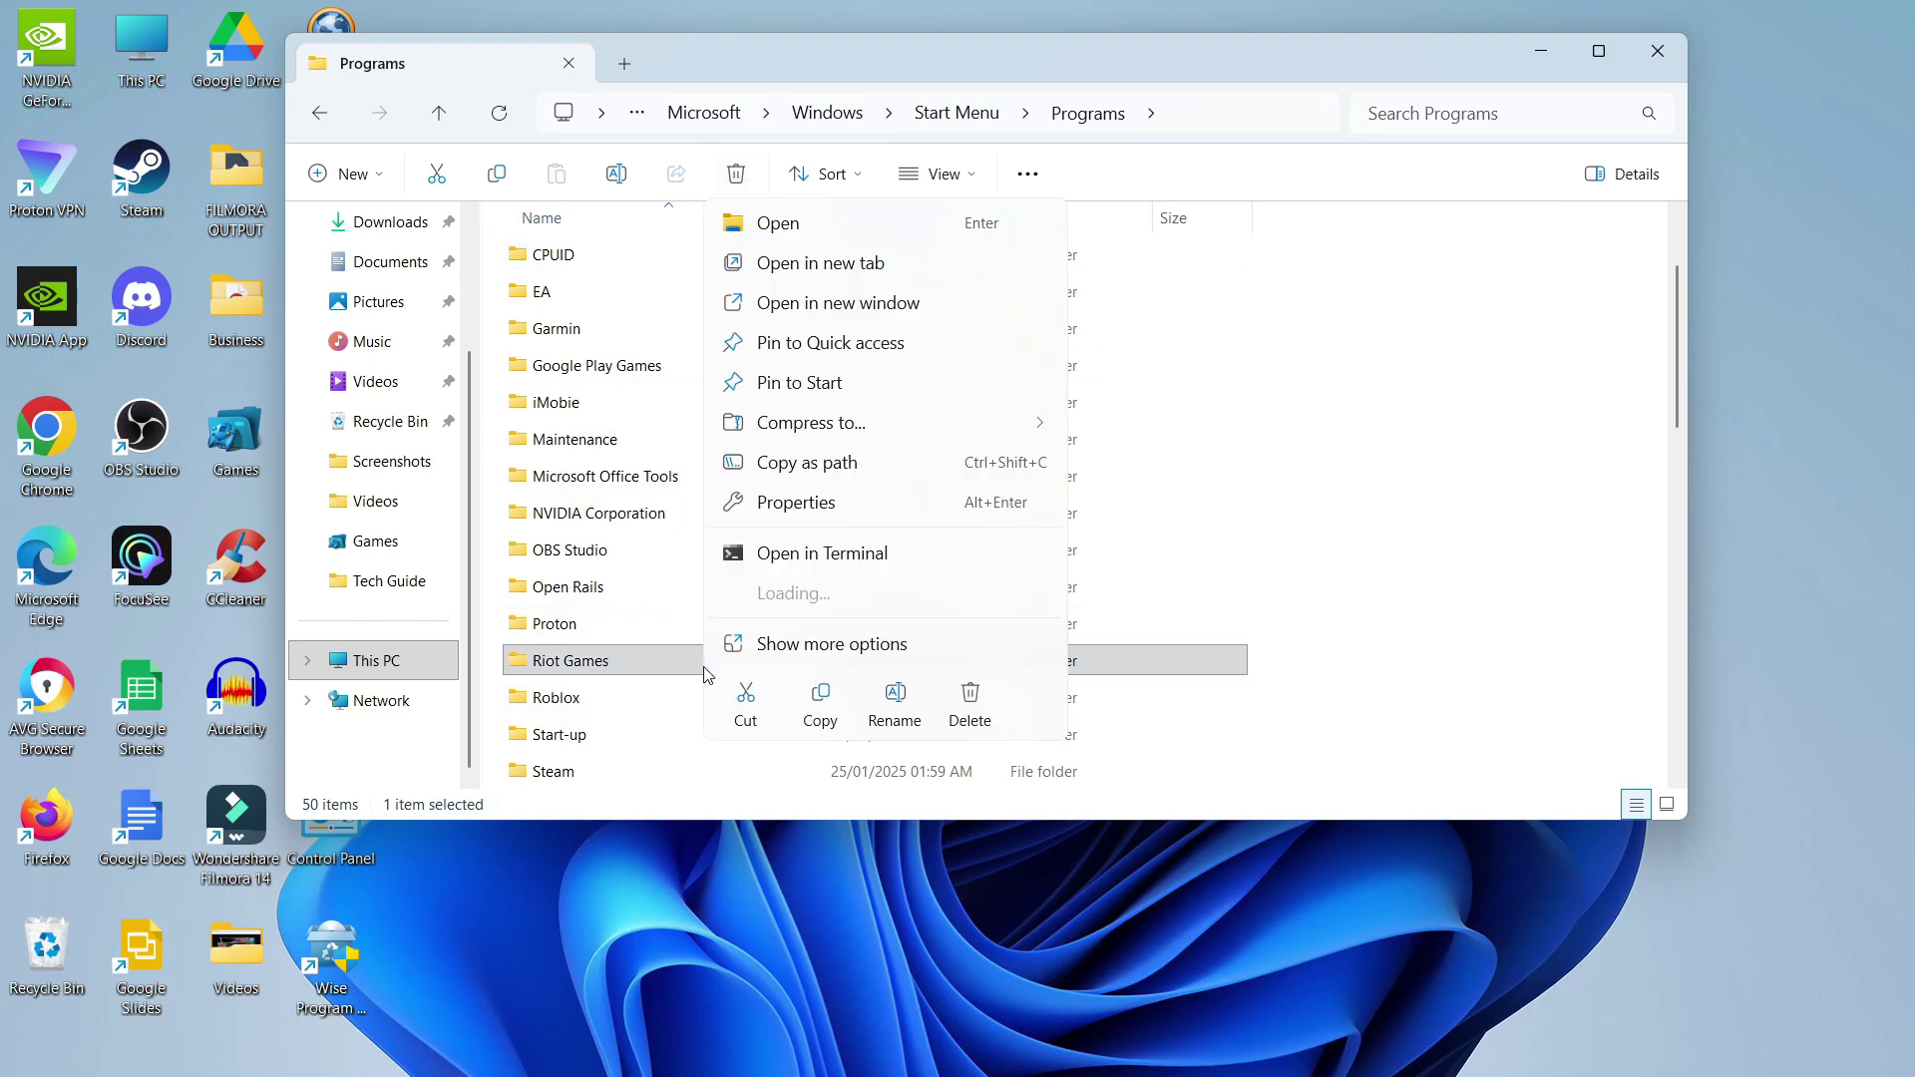
{"action": "left_click", "coordinate": [975, 707]}
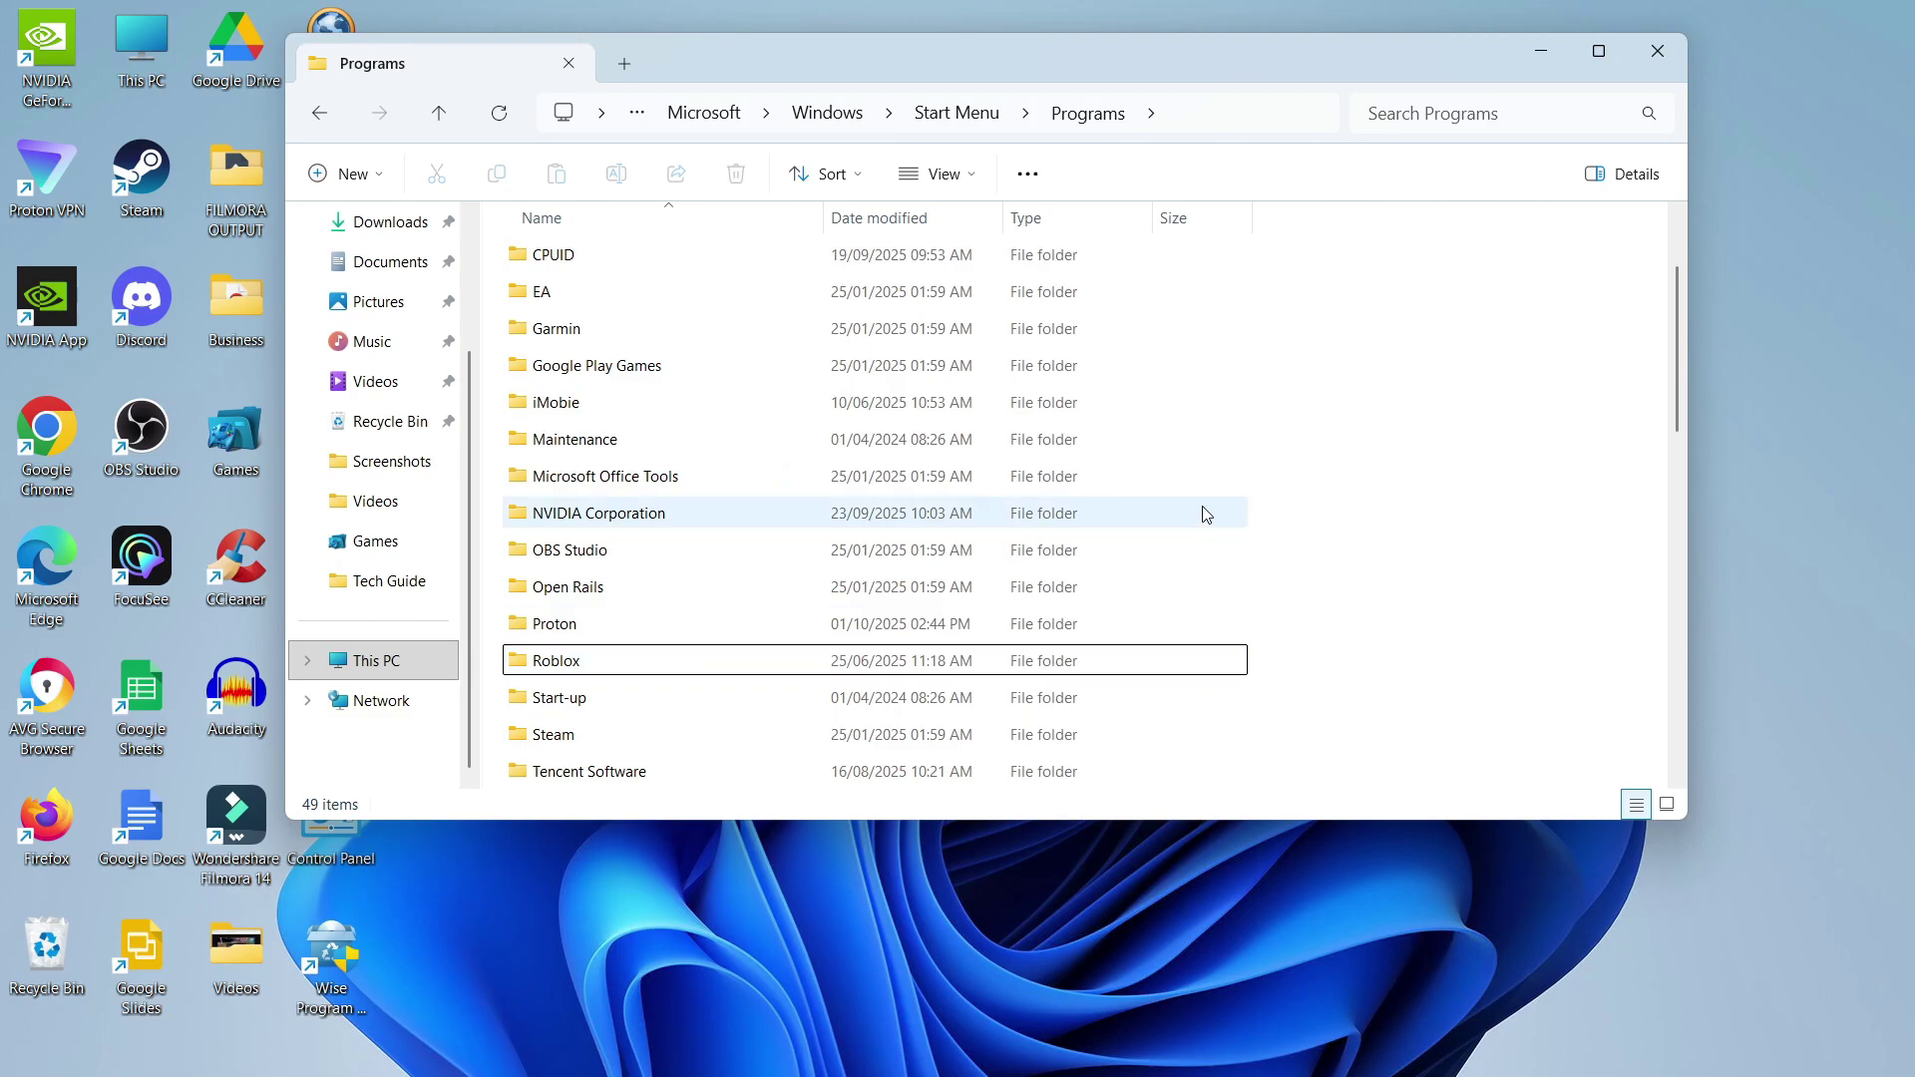
Close the Programs window and launch the Run dialog from Start search
{"action": "left_click", "coordinate": [1658, 51]}
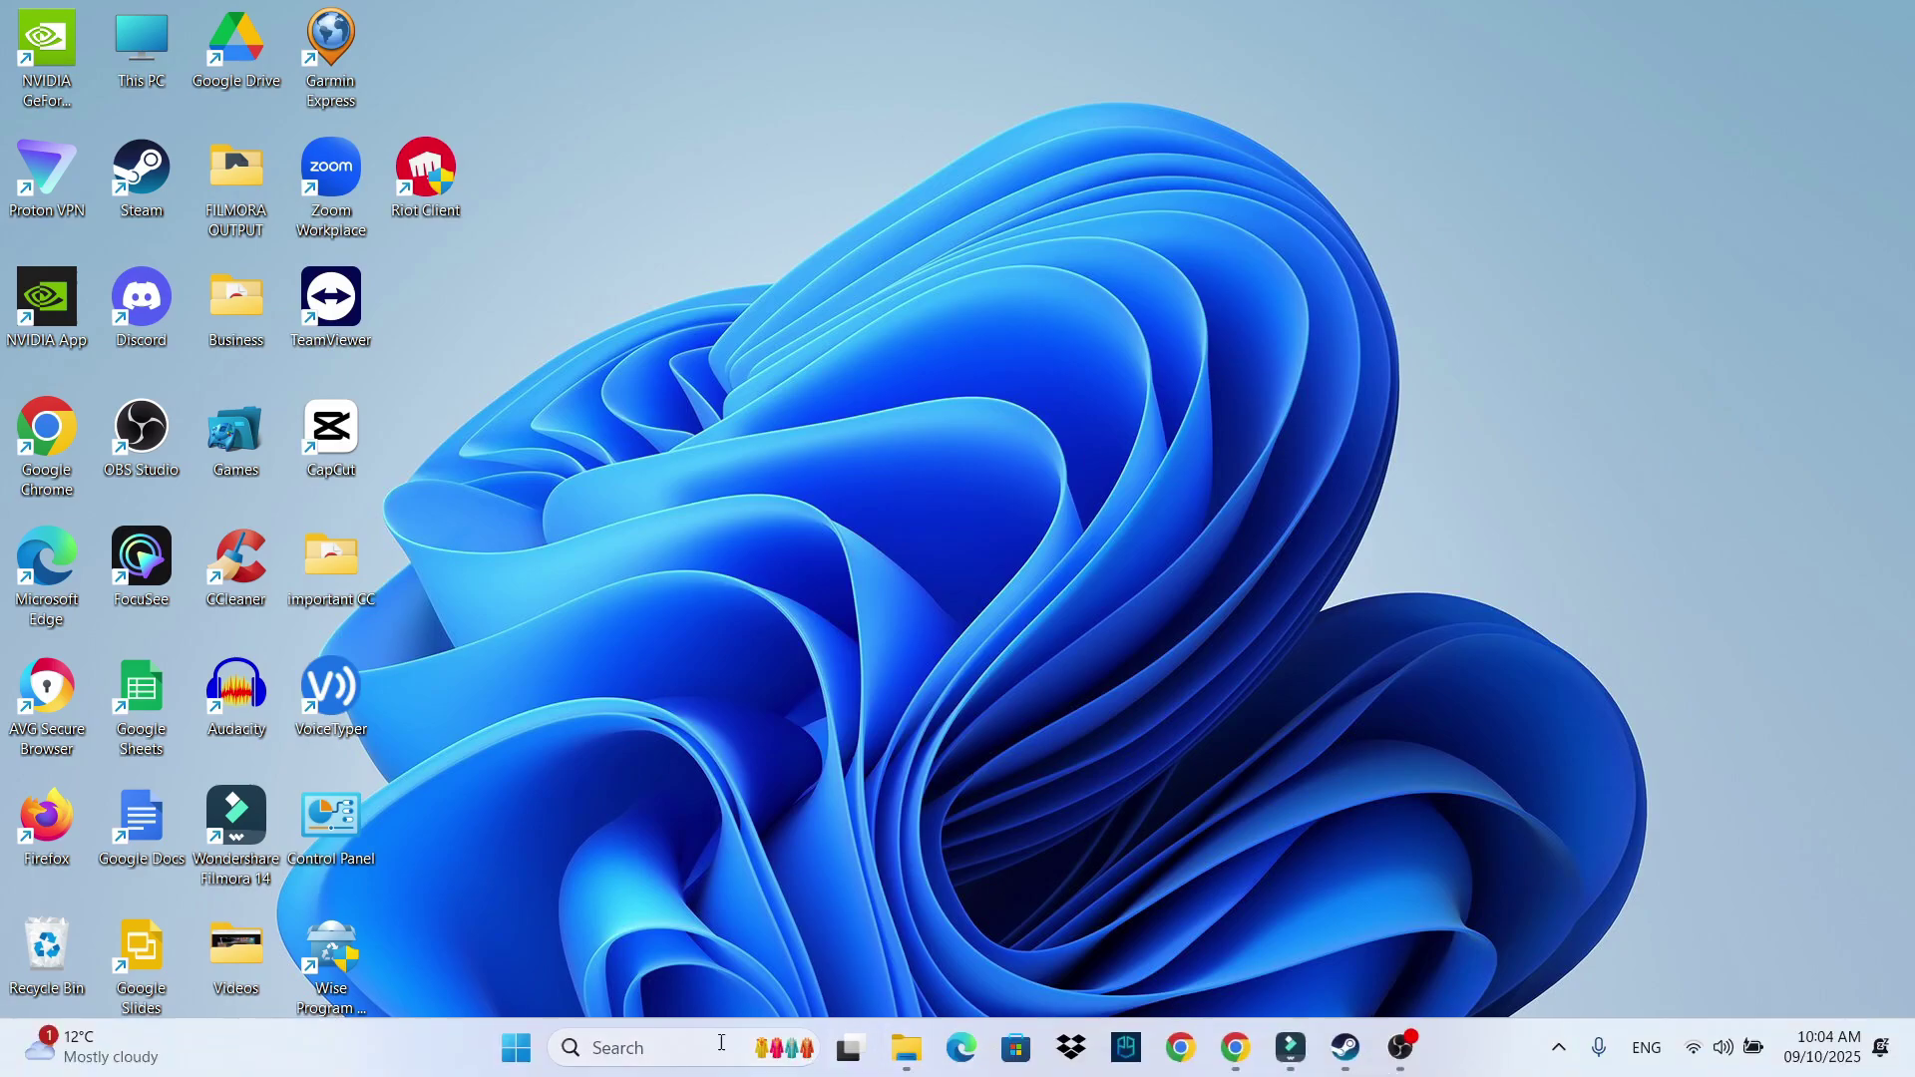
{"action": "left_click", "coordinate": [711, 1046]}
{"action": "type", "text": "run"}
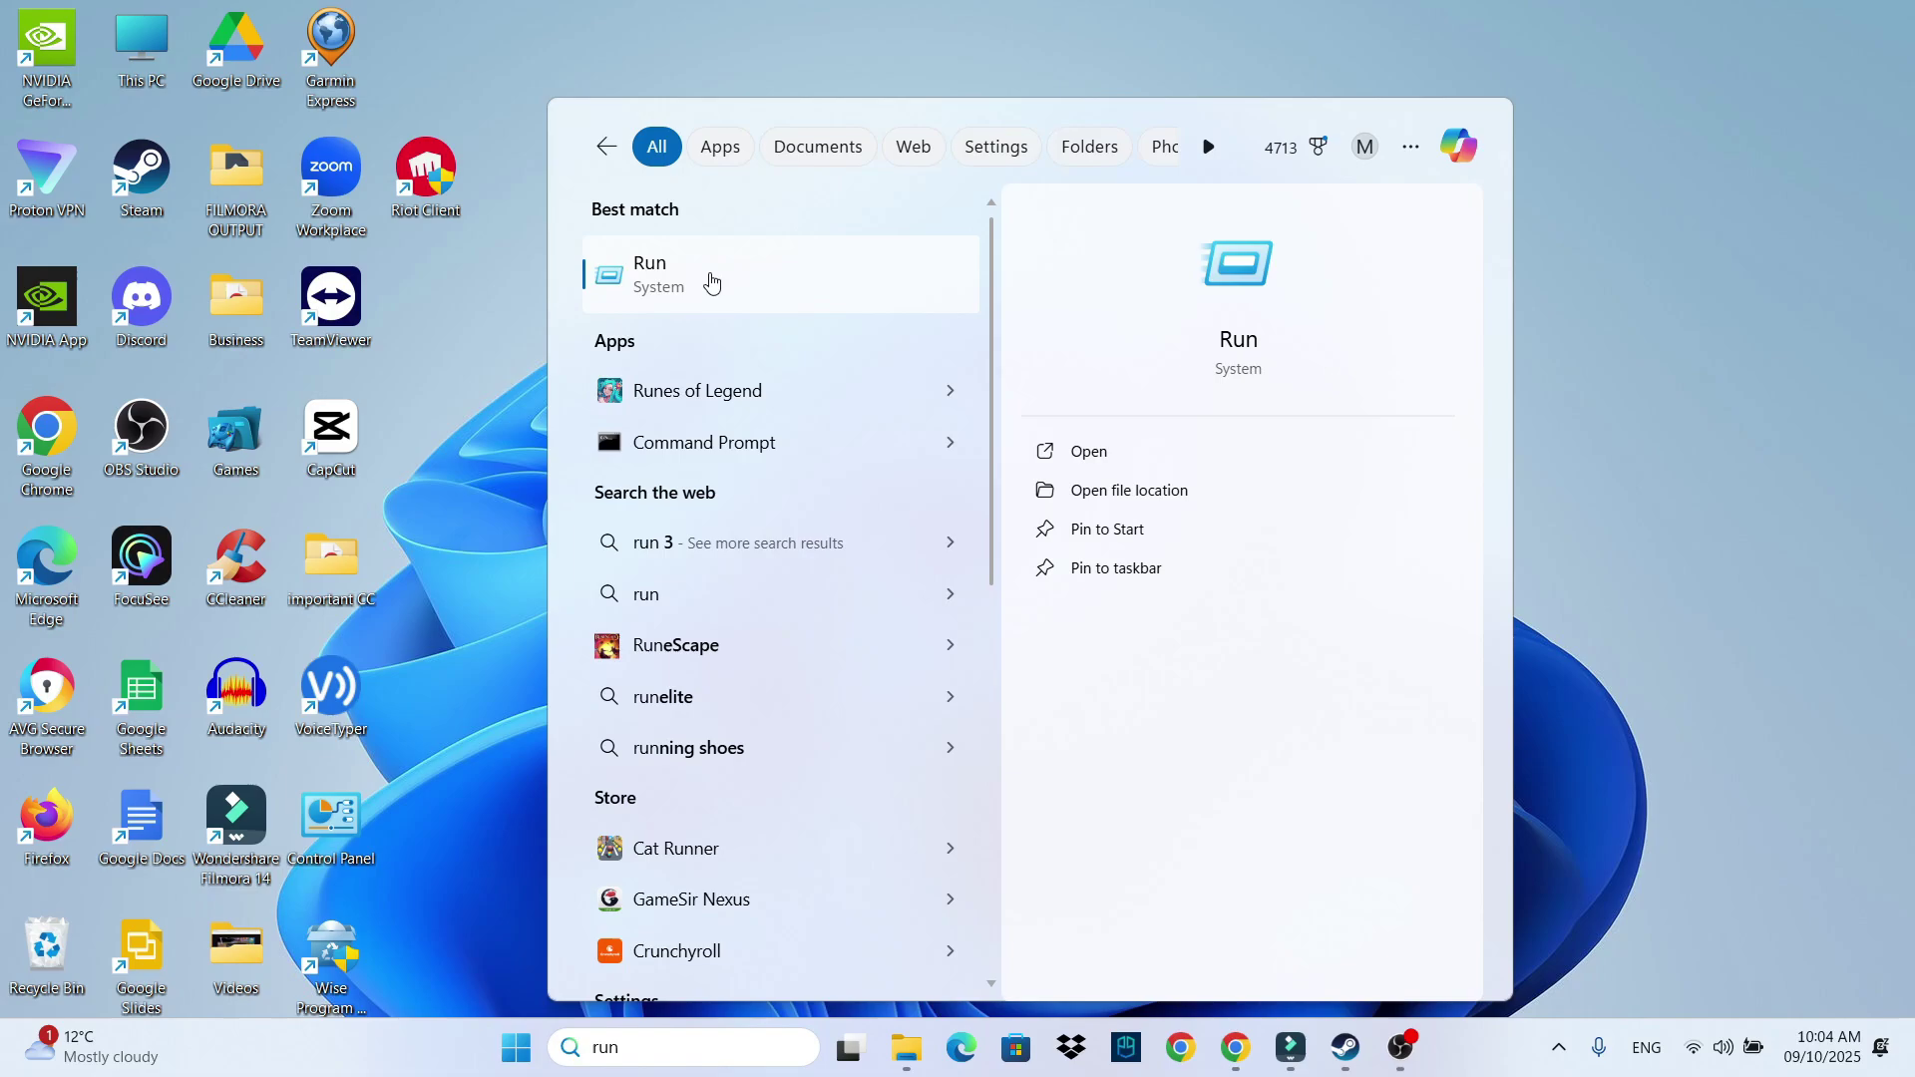
{"action": "left_click", "coordinate": [810, 285]}
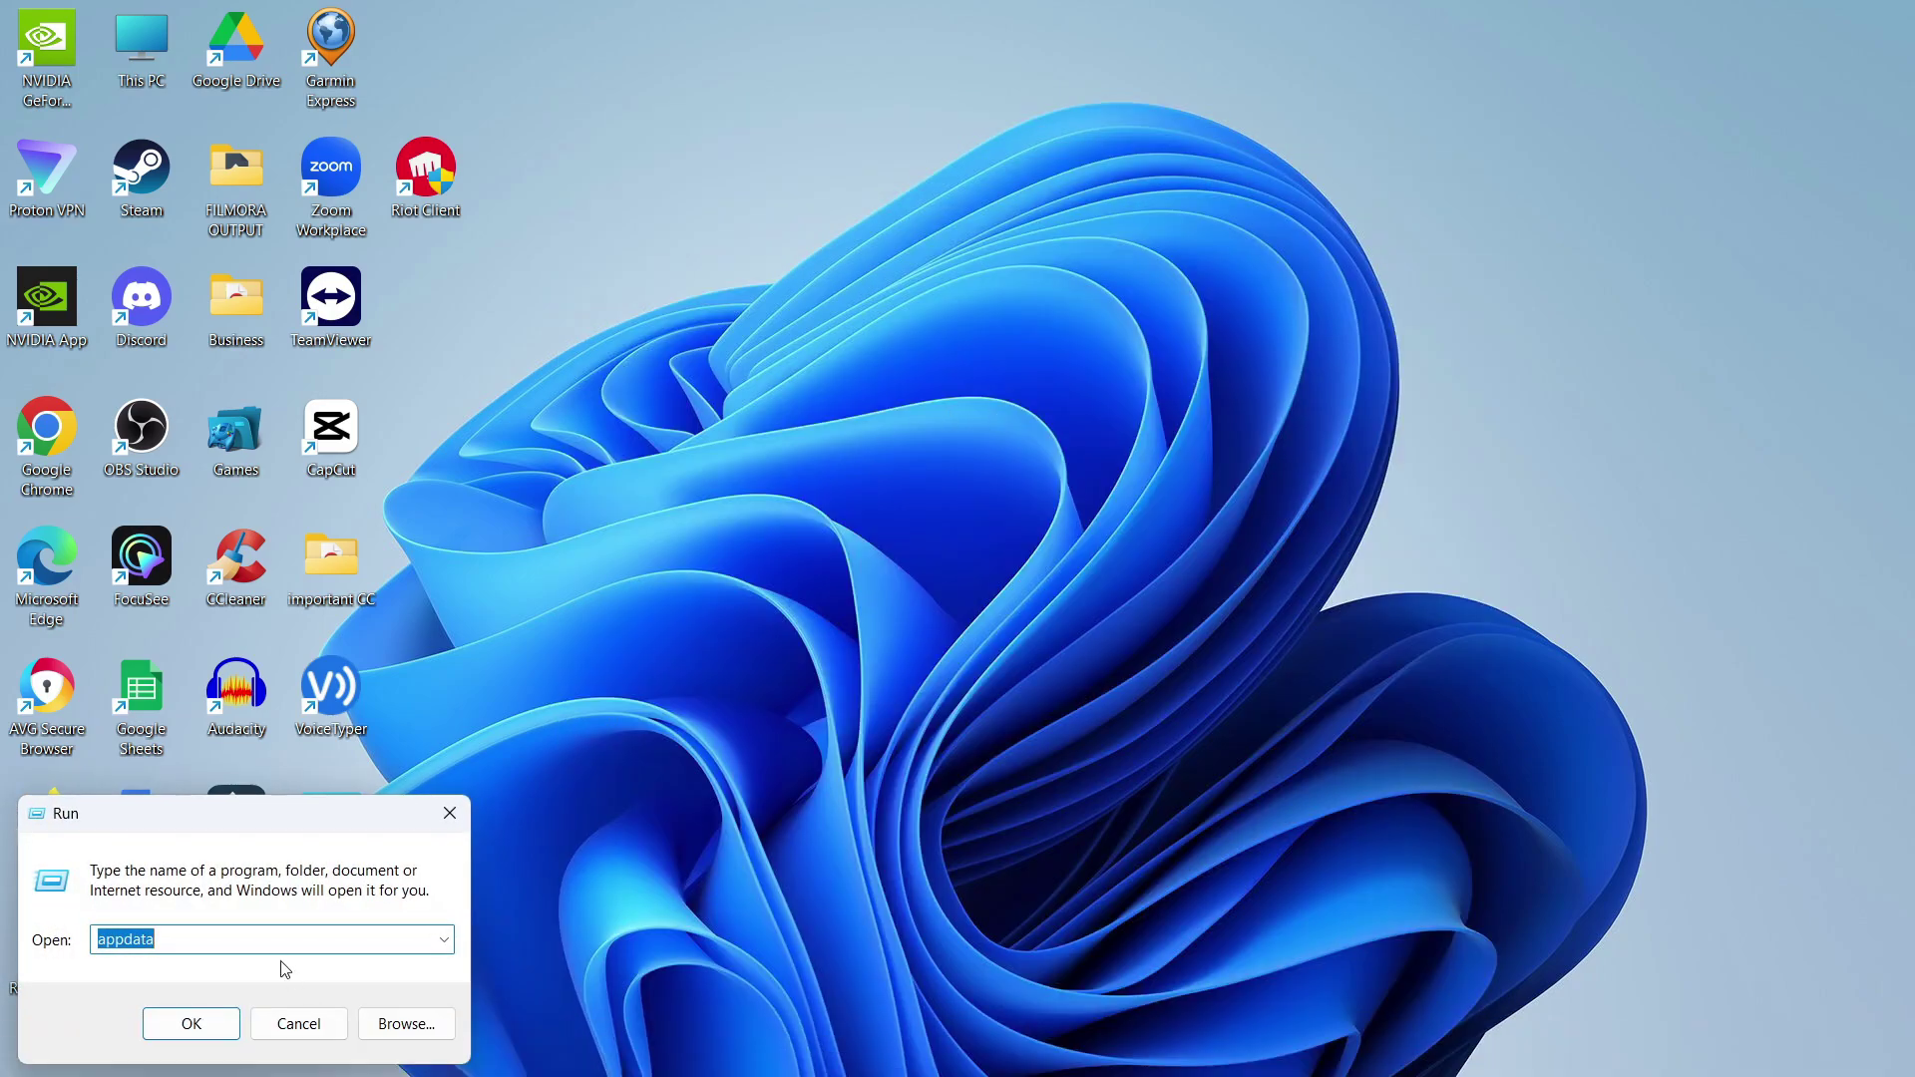
Run 'appdata' and enter its Local folder
{"action": "left_click", "coordinate": [219, 933]}
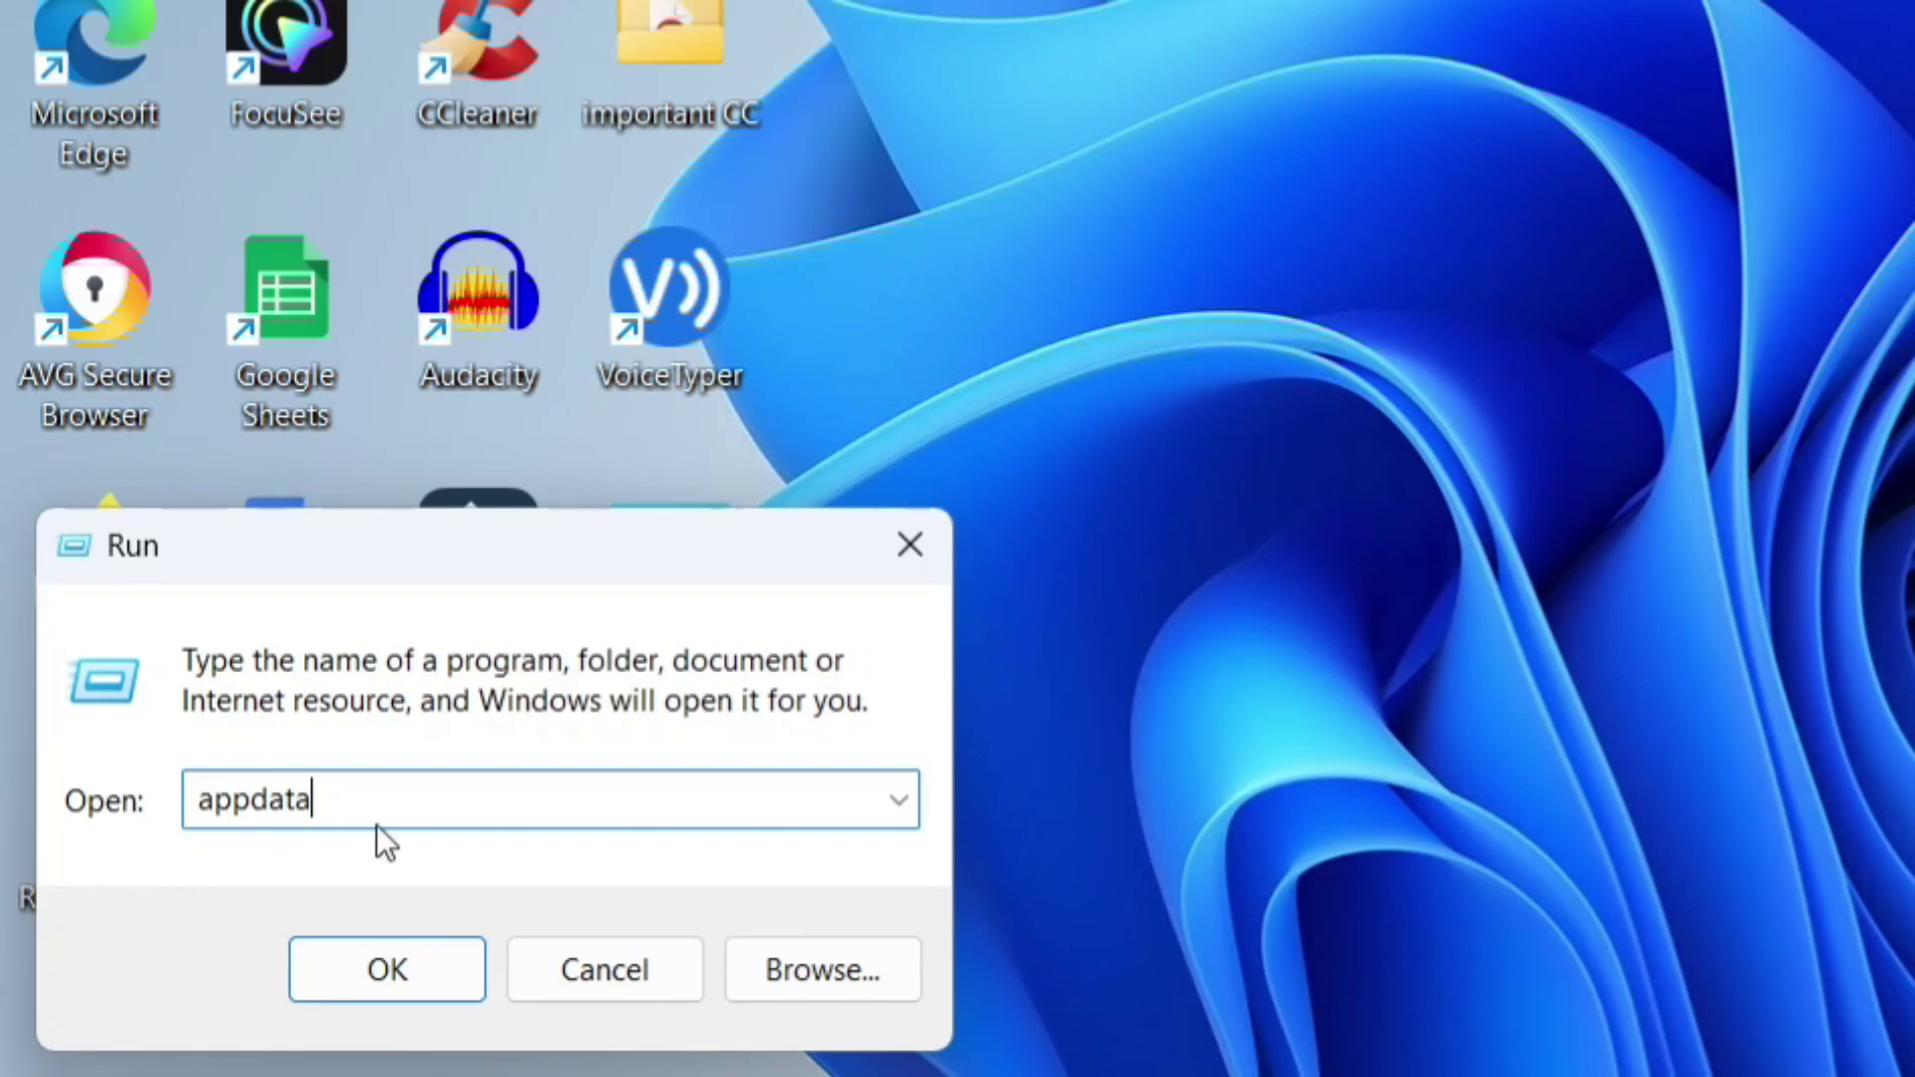
{"action": "left_click", "coordinate": [387, 969]}
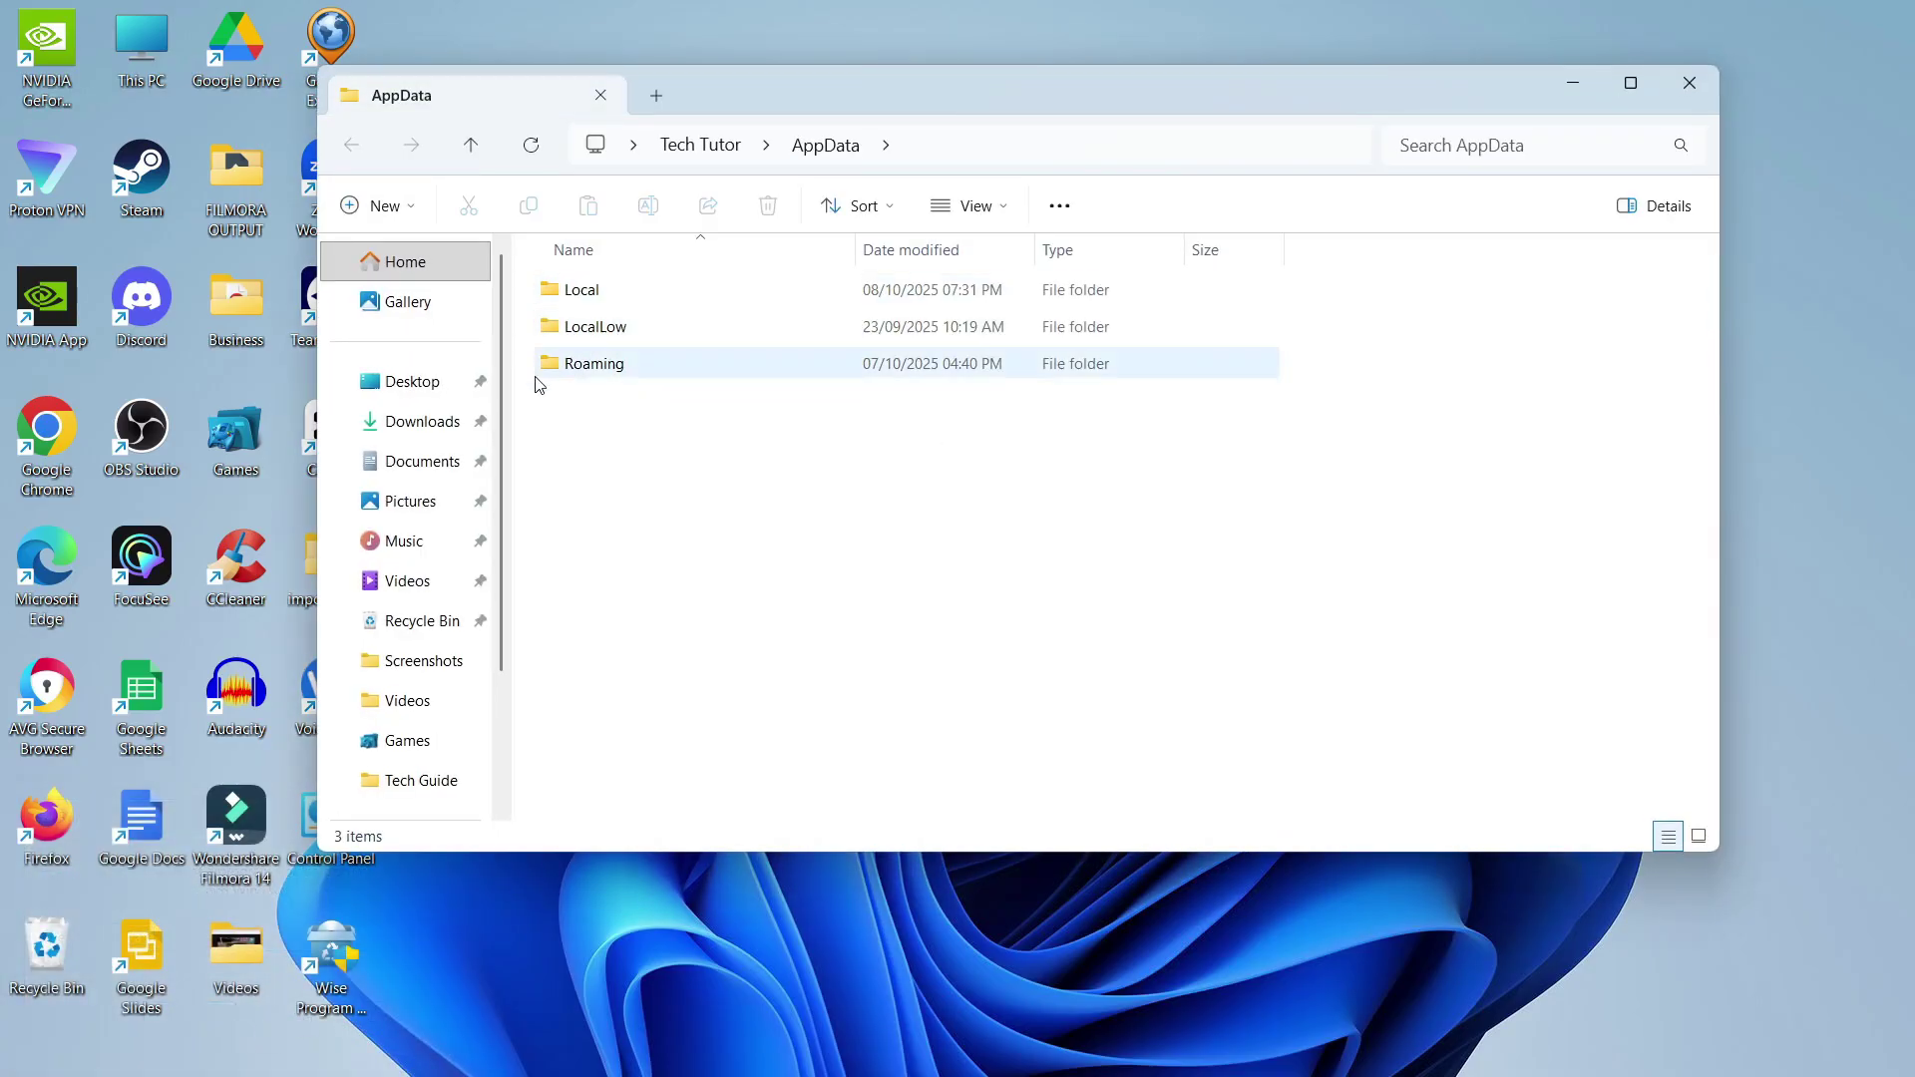
{"action": "double_click", "coordinate": [620, 294]}
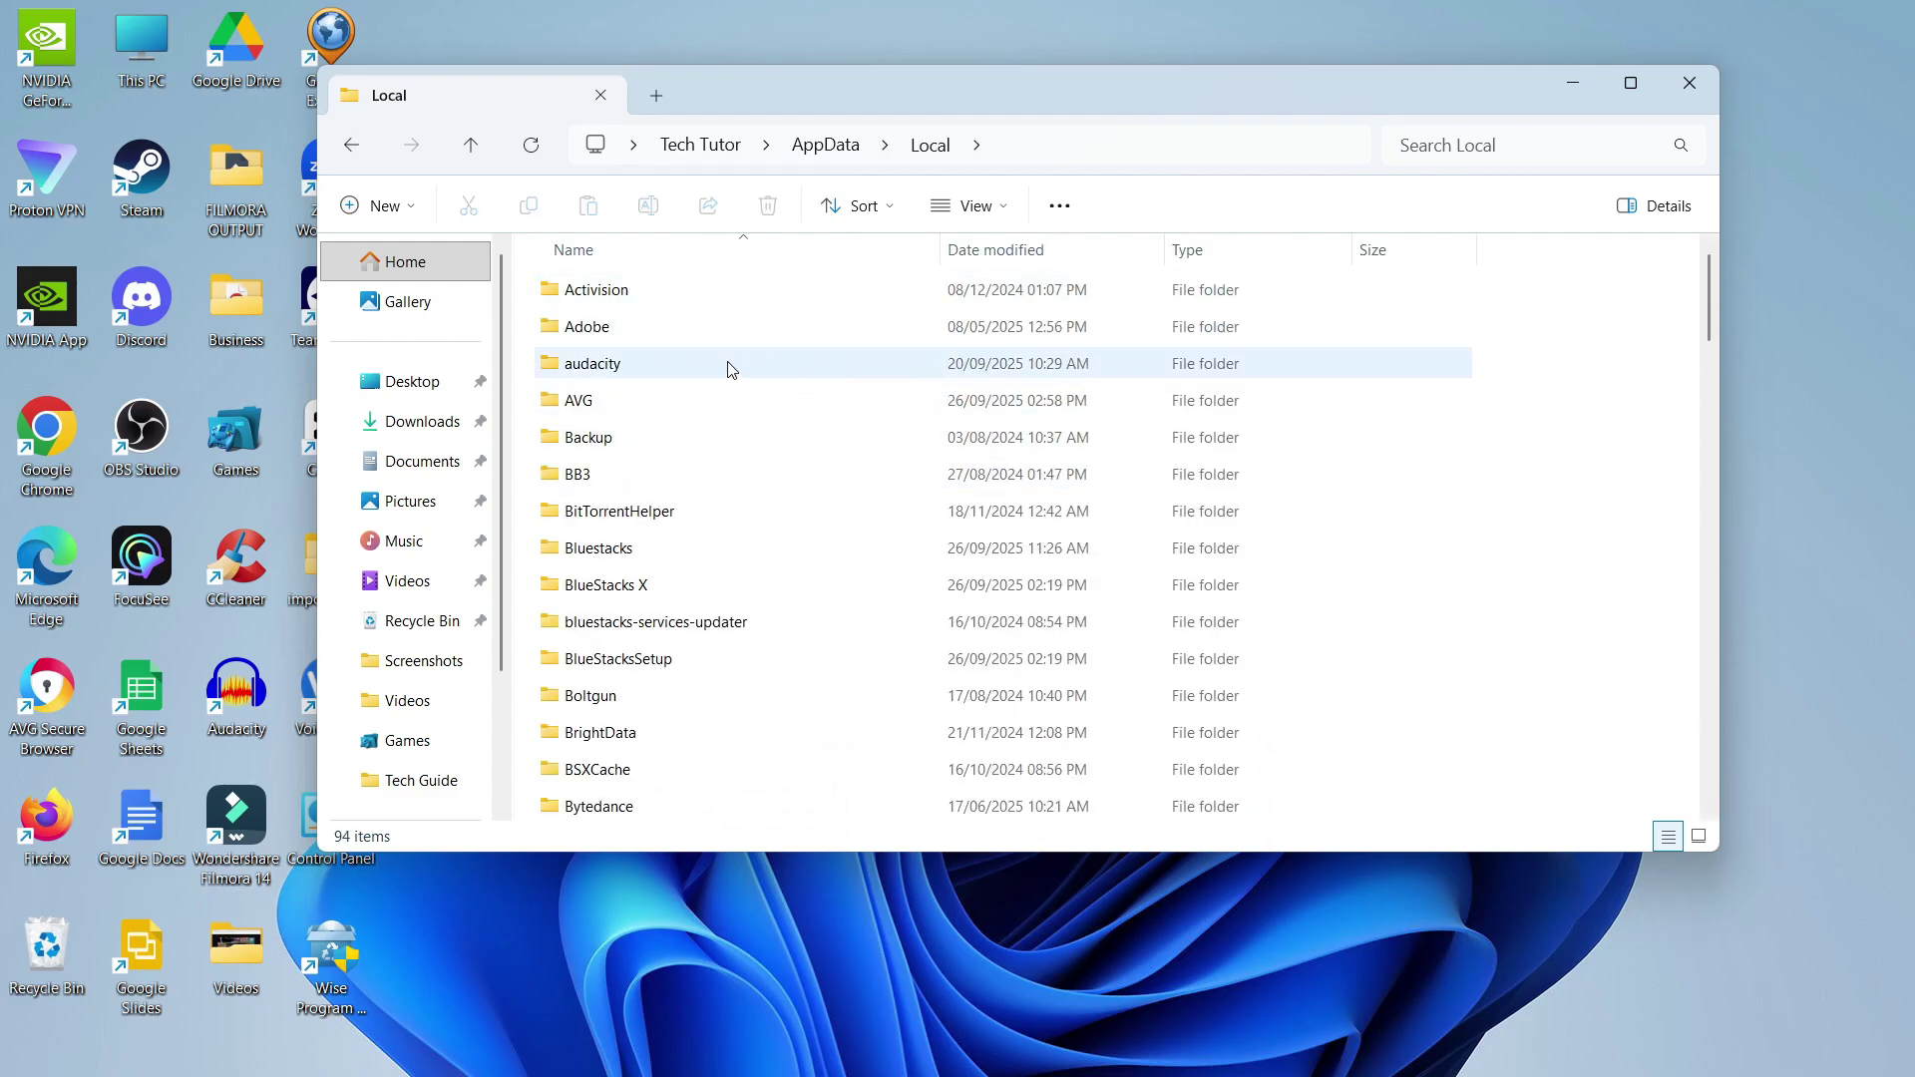
Delete the Riot Games folder from AppData Local
{"action": "left_click", "coordinate": [731, 360]}
{"action": "scroll", "coordinate": [868, 493], "scroll_direction": "down", "scroll_amount": 3}
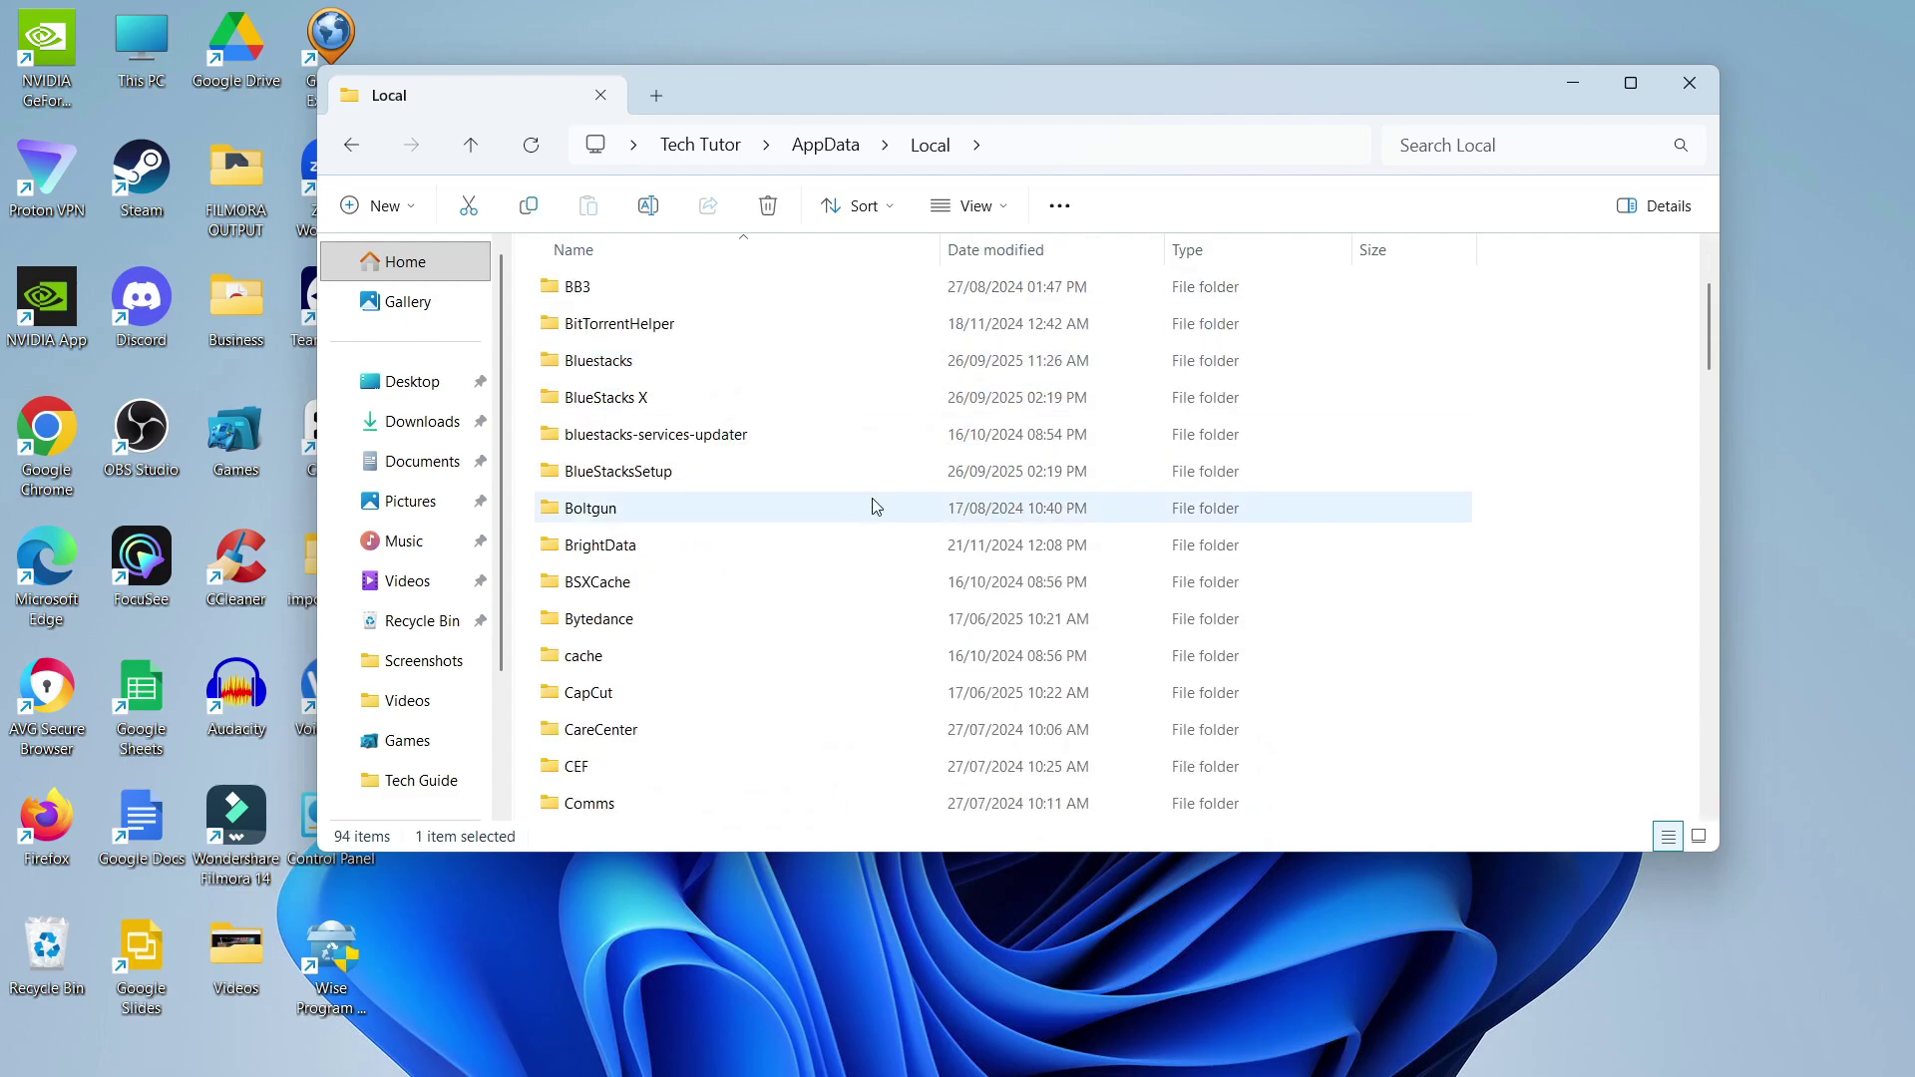
{"action": "scroll", "coordinate": [855, 477], "scroll_direction": "down", "scroll_amount": 15}
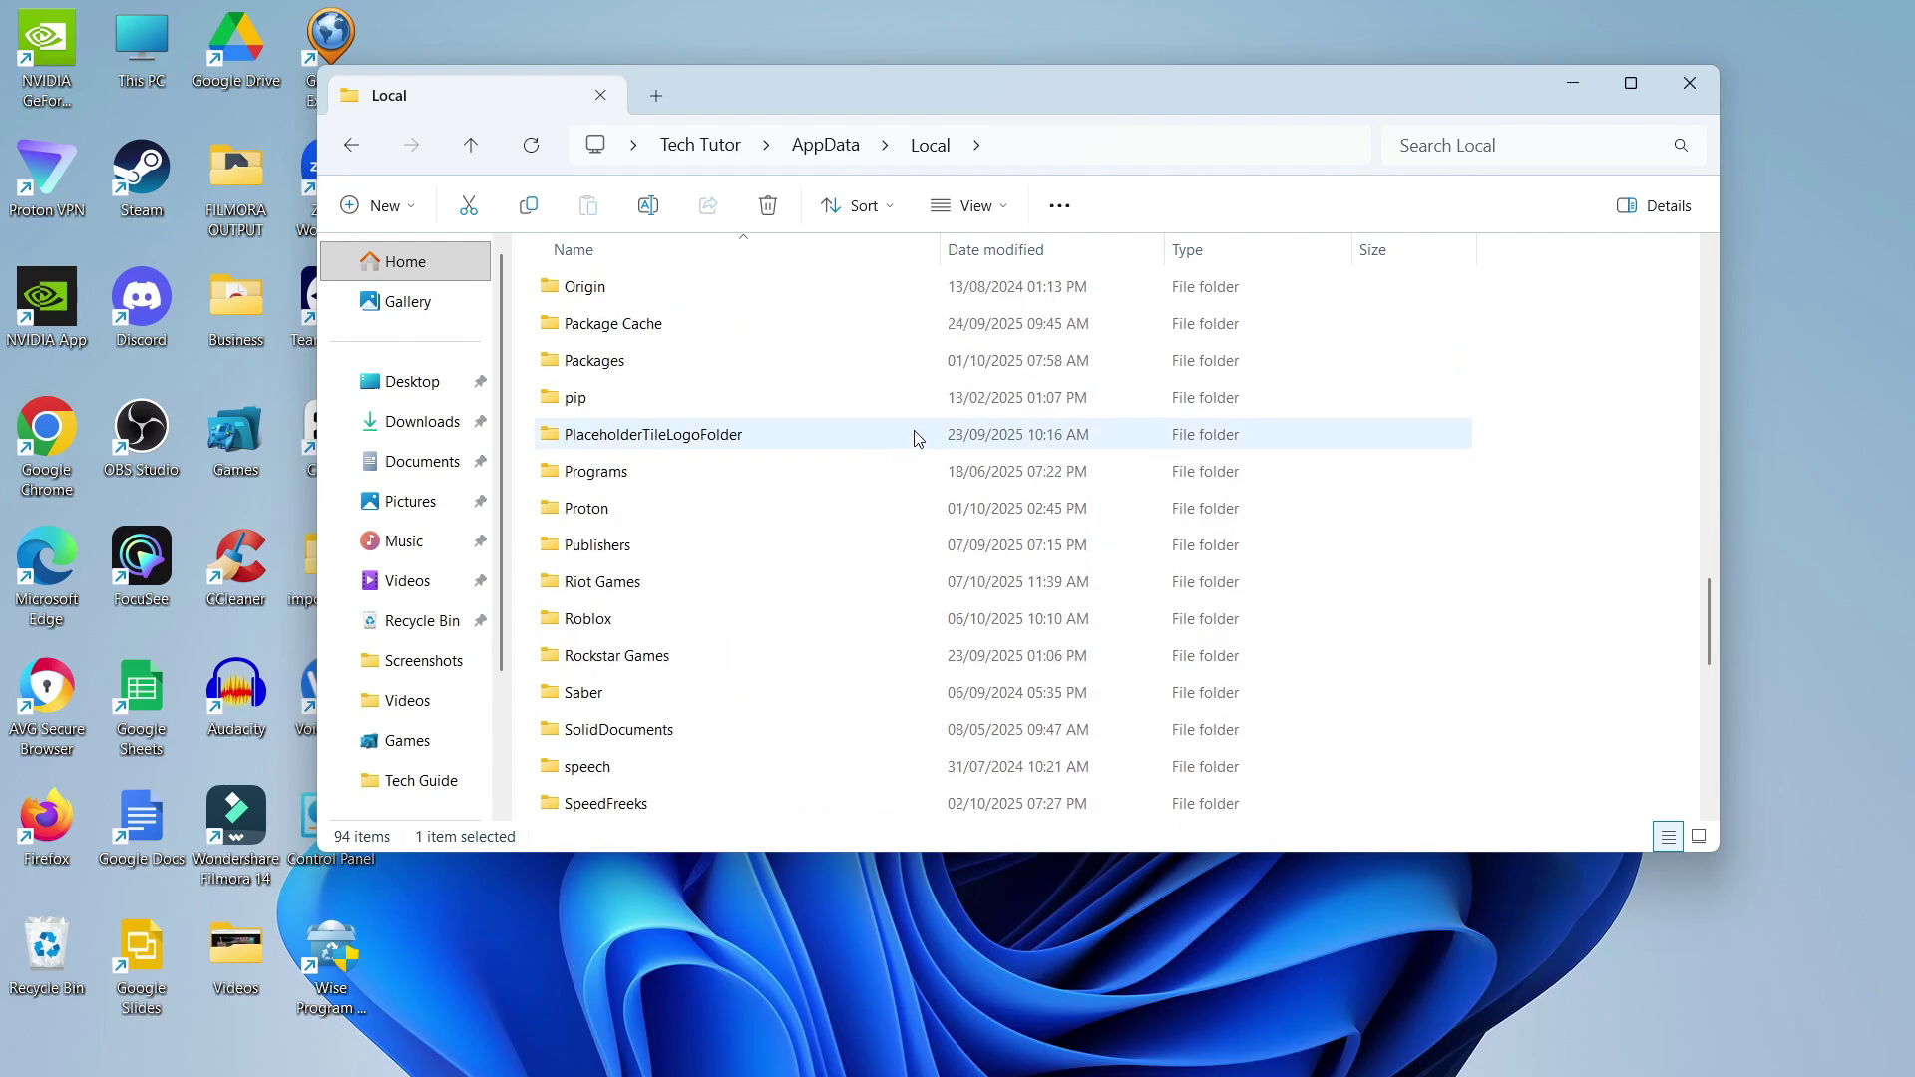
{"action": "scroll", "coordinate": [903, 447], "scroll_direction": "up", "scroll_amount": 1}
{"action": "left_click", "coordinate": [708, 481]}
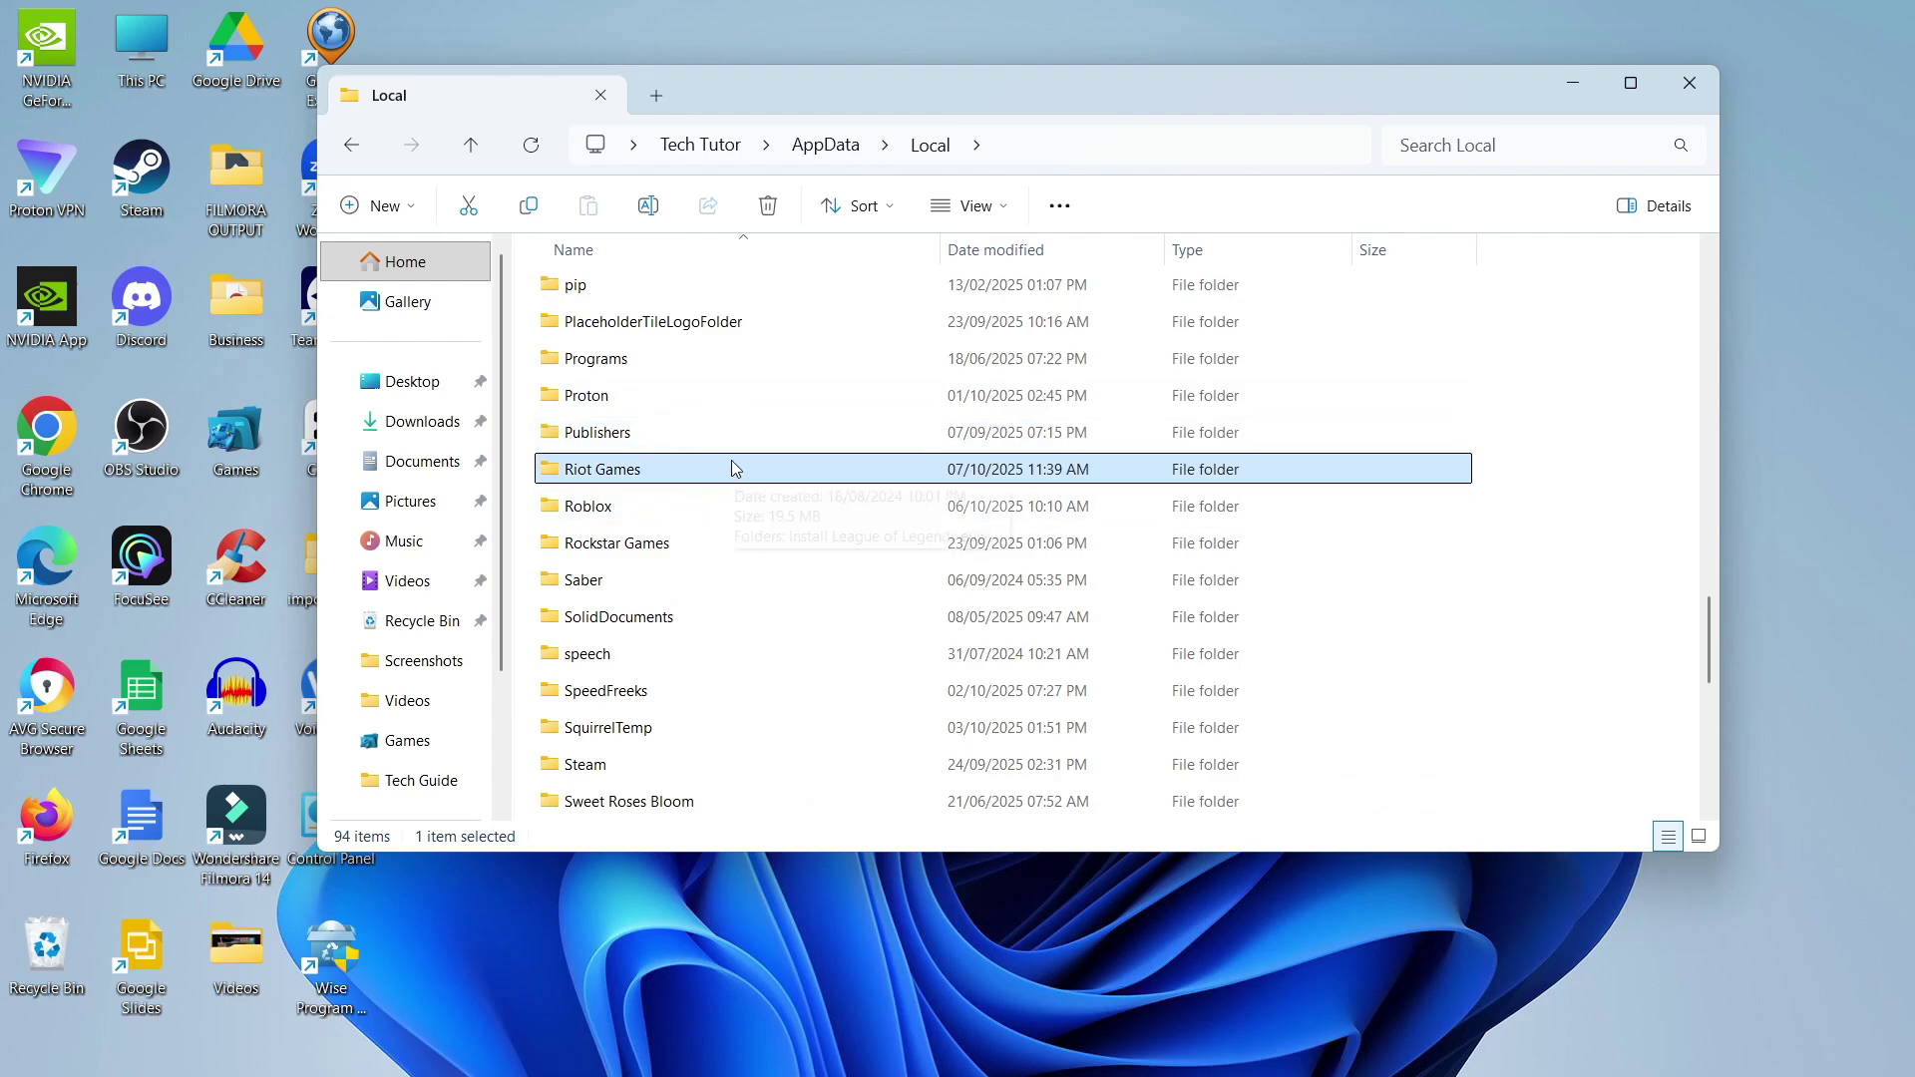
{"action": "left_click", "coordinate": [768, 205]}
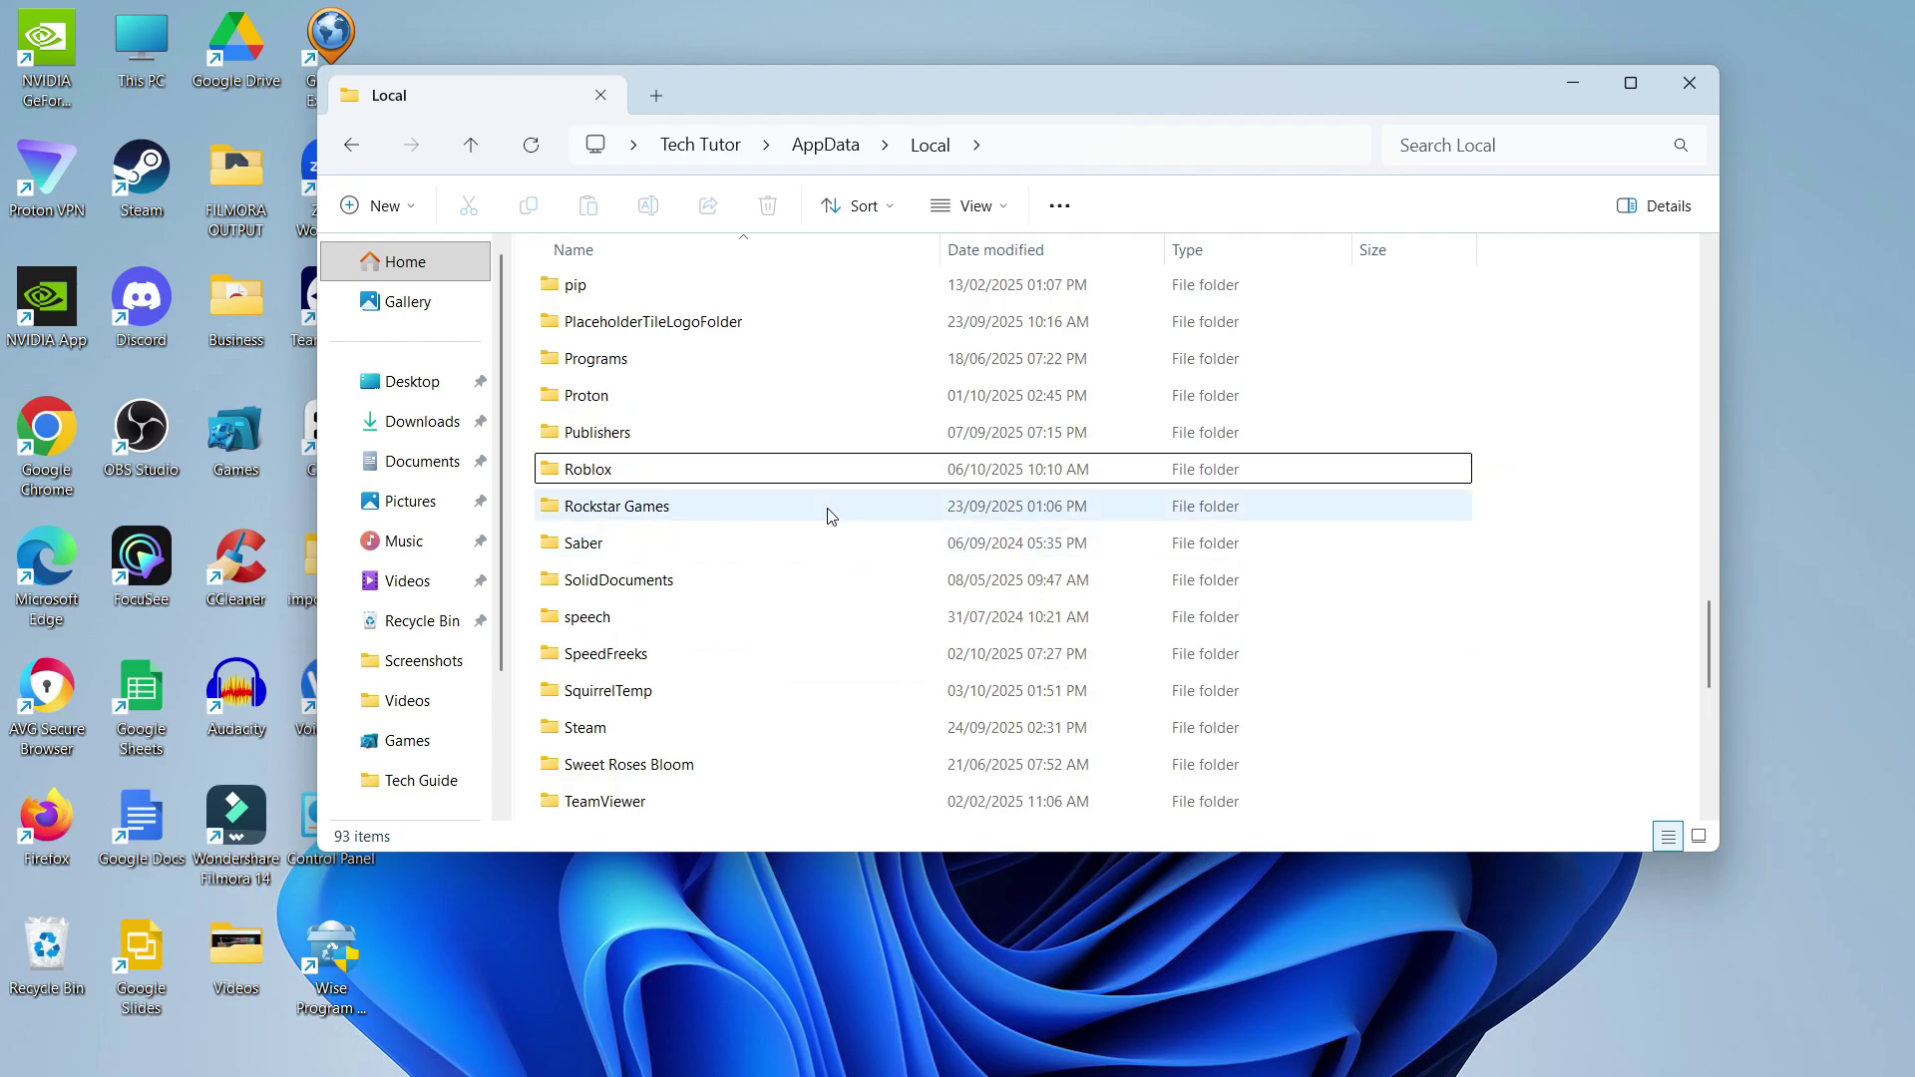
Delete the VALORANT folder and close File Explorer
{"action": "scroll", "coordinate": [868, 499], "scroll_direction": "up", "scroll_amount": 1}
{"action": "scroll", "coordinate": [858, 522], "scroll_direction": "down", "scroll_amount": 3}
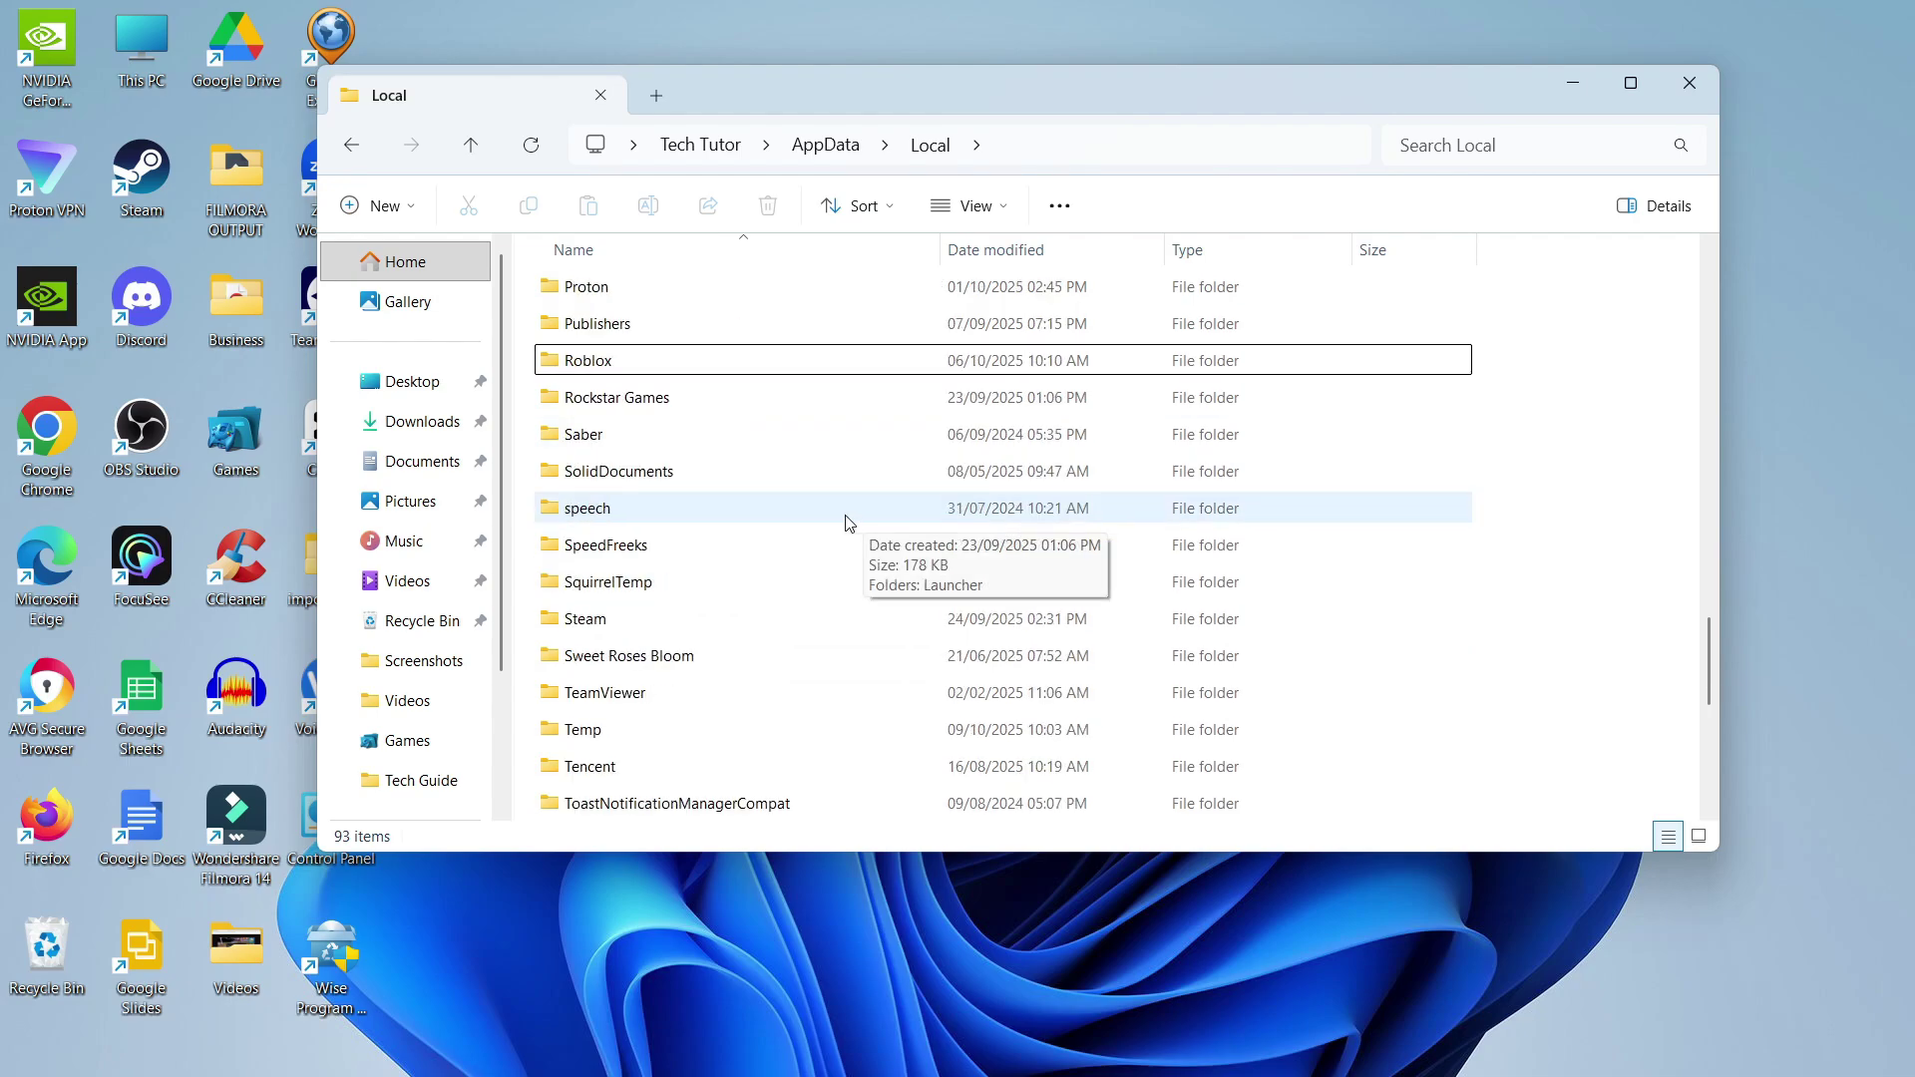
{"action": "scroll", "coordinate": [843, 522], "scroll_direction": "down", "scroll_amount": 1}
{"action": "scroll", "coordinate": [830, 521], "scroll_direction": "down", "scroll_amount": 2}
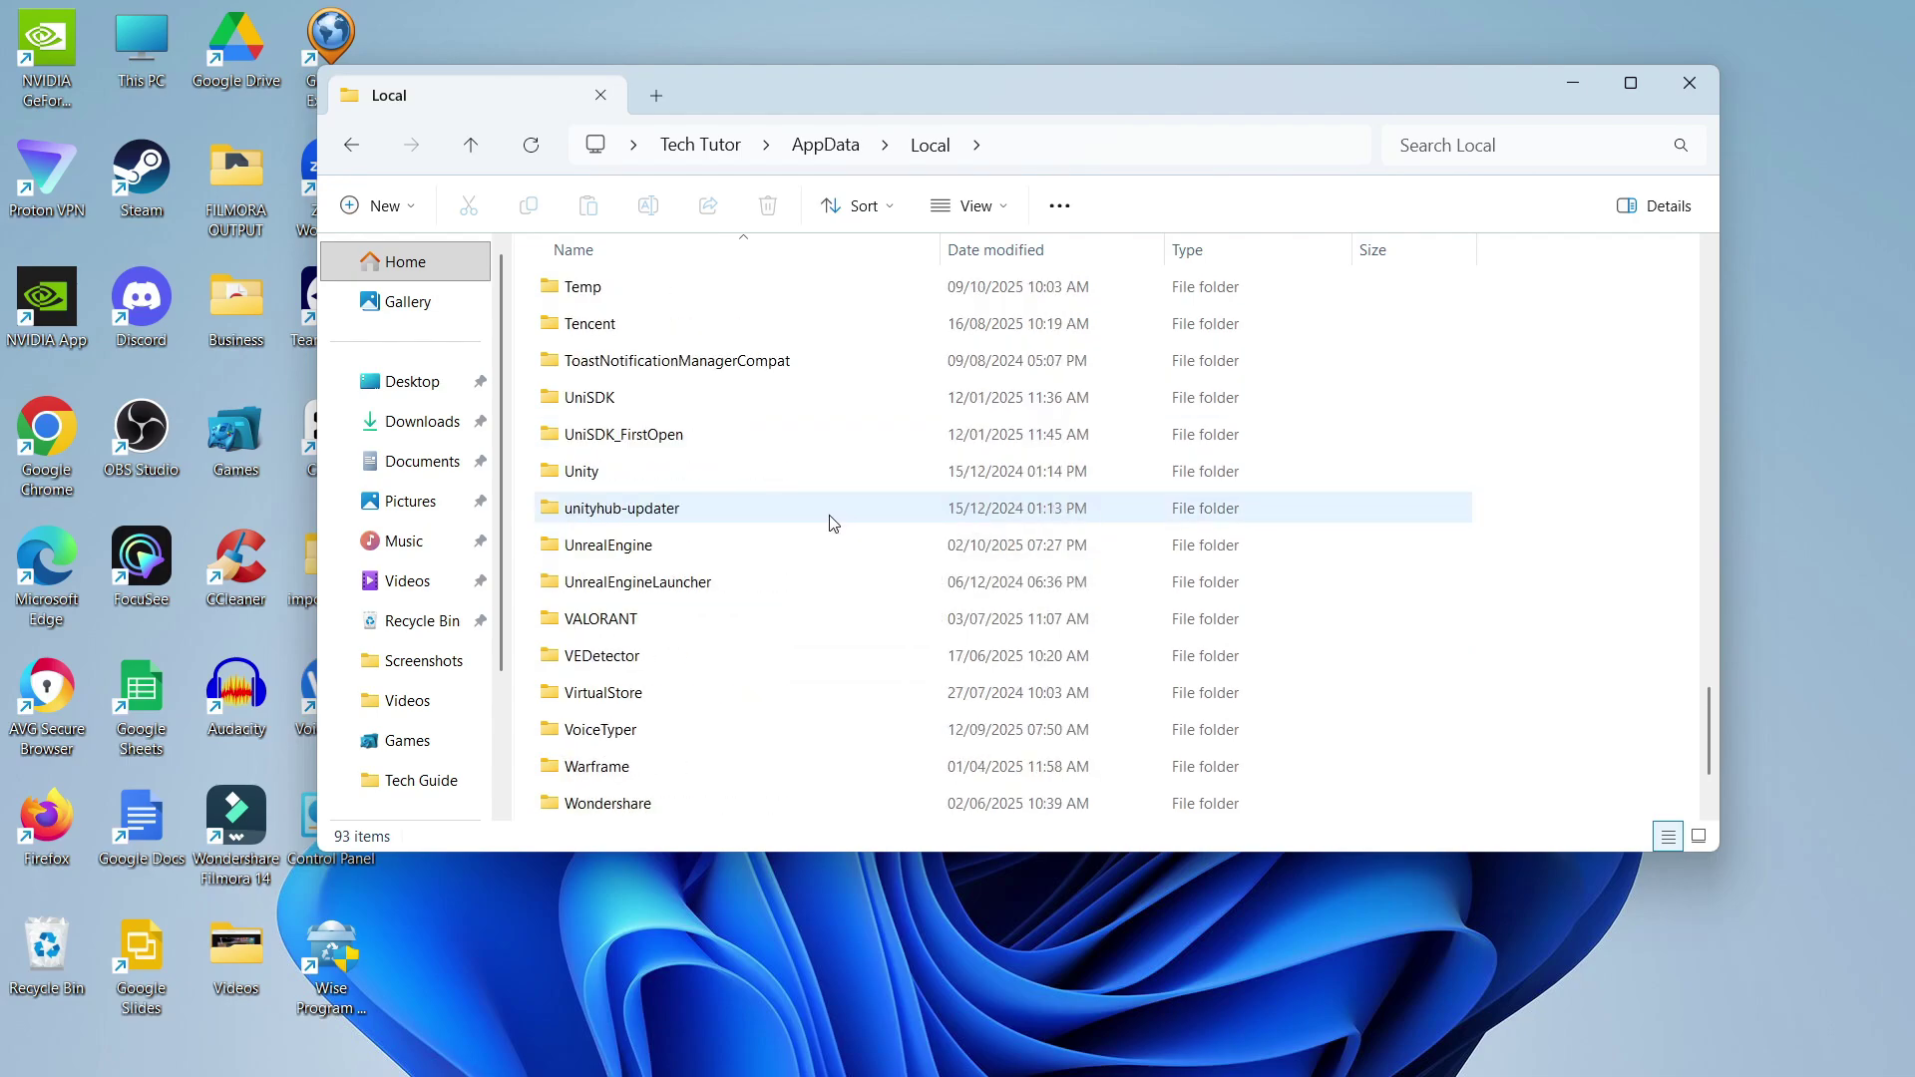
{"action": "left_click", "coordinate": [720, 633]}
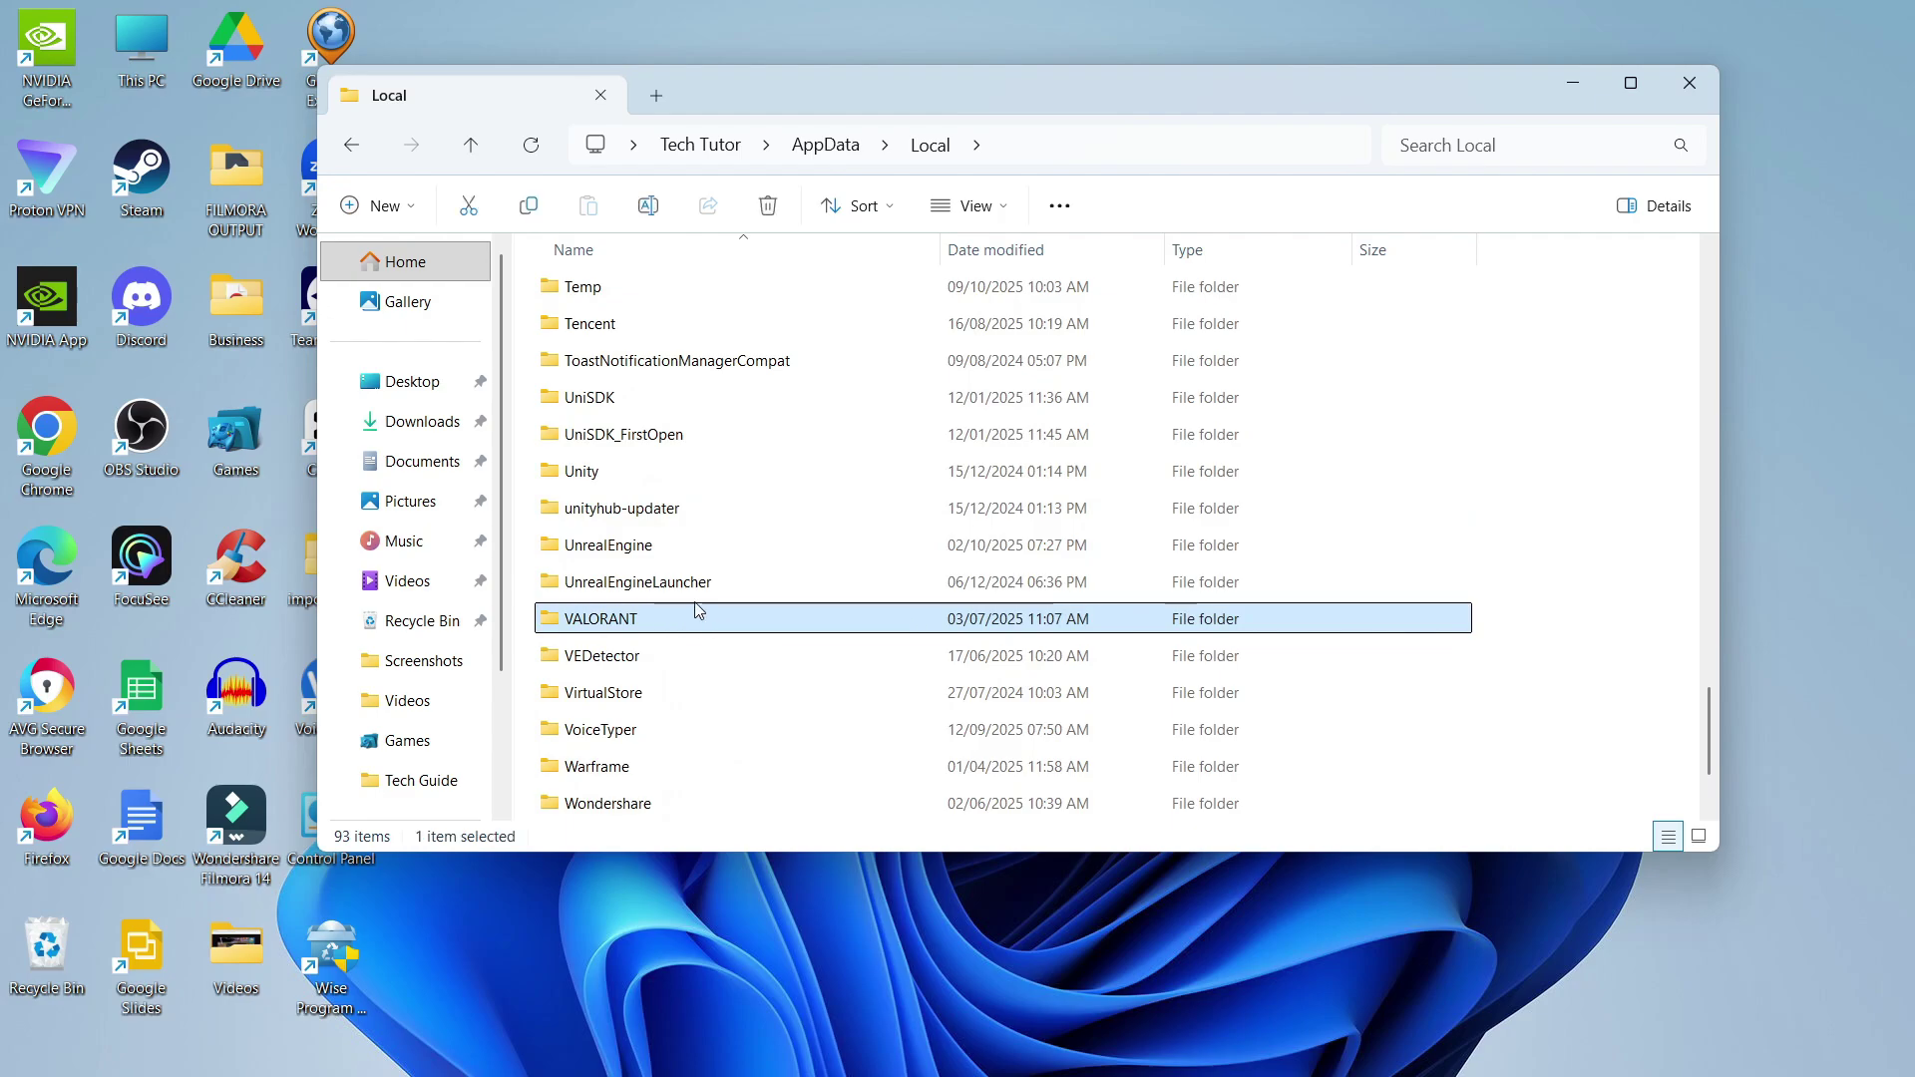
{"action": "left_click", "coordinate": [768, 205]}
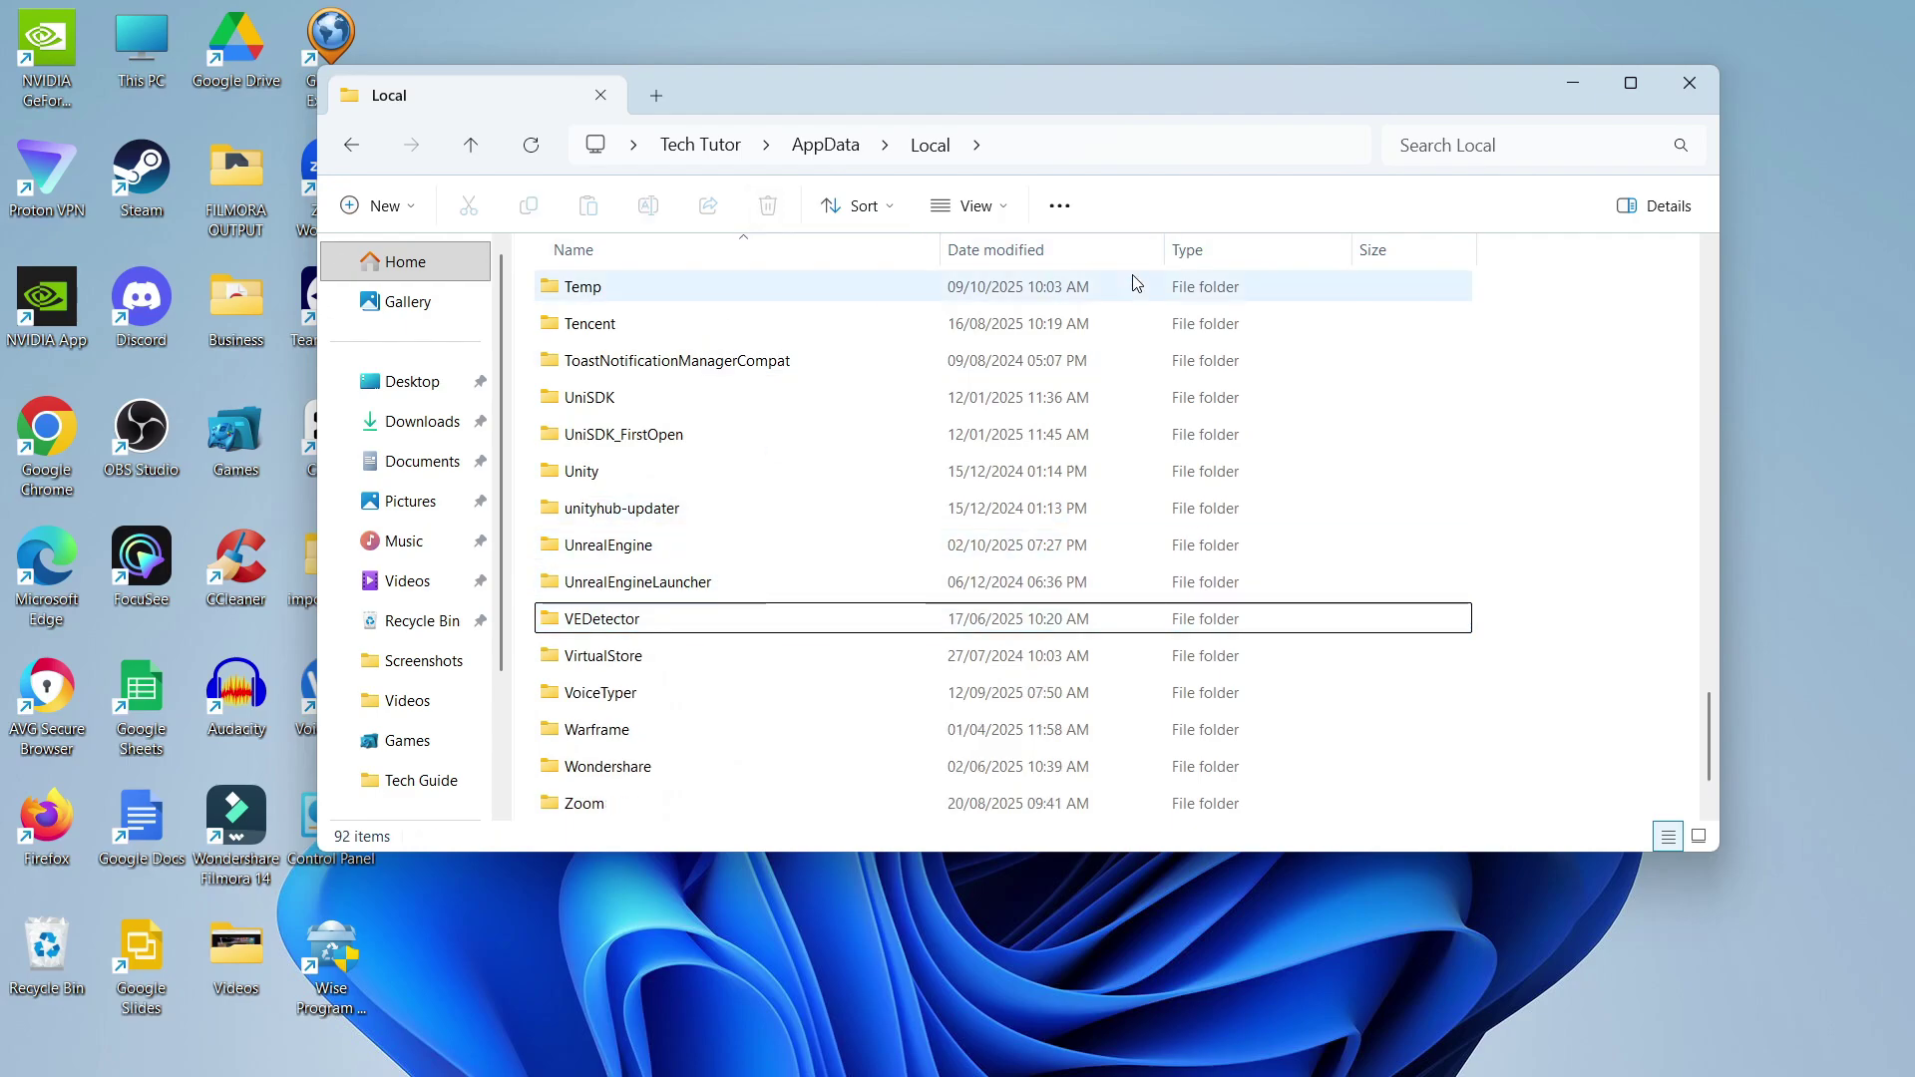
{"action": "left_click", "coordinate": [1690, 84]}
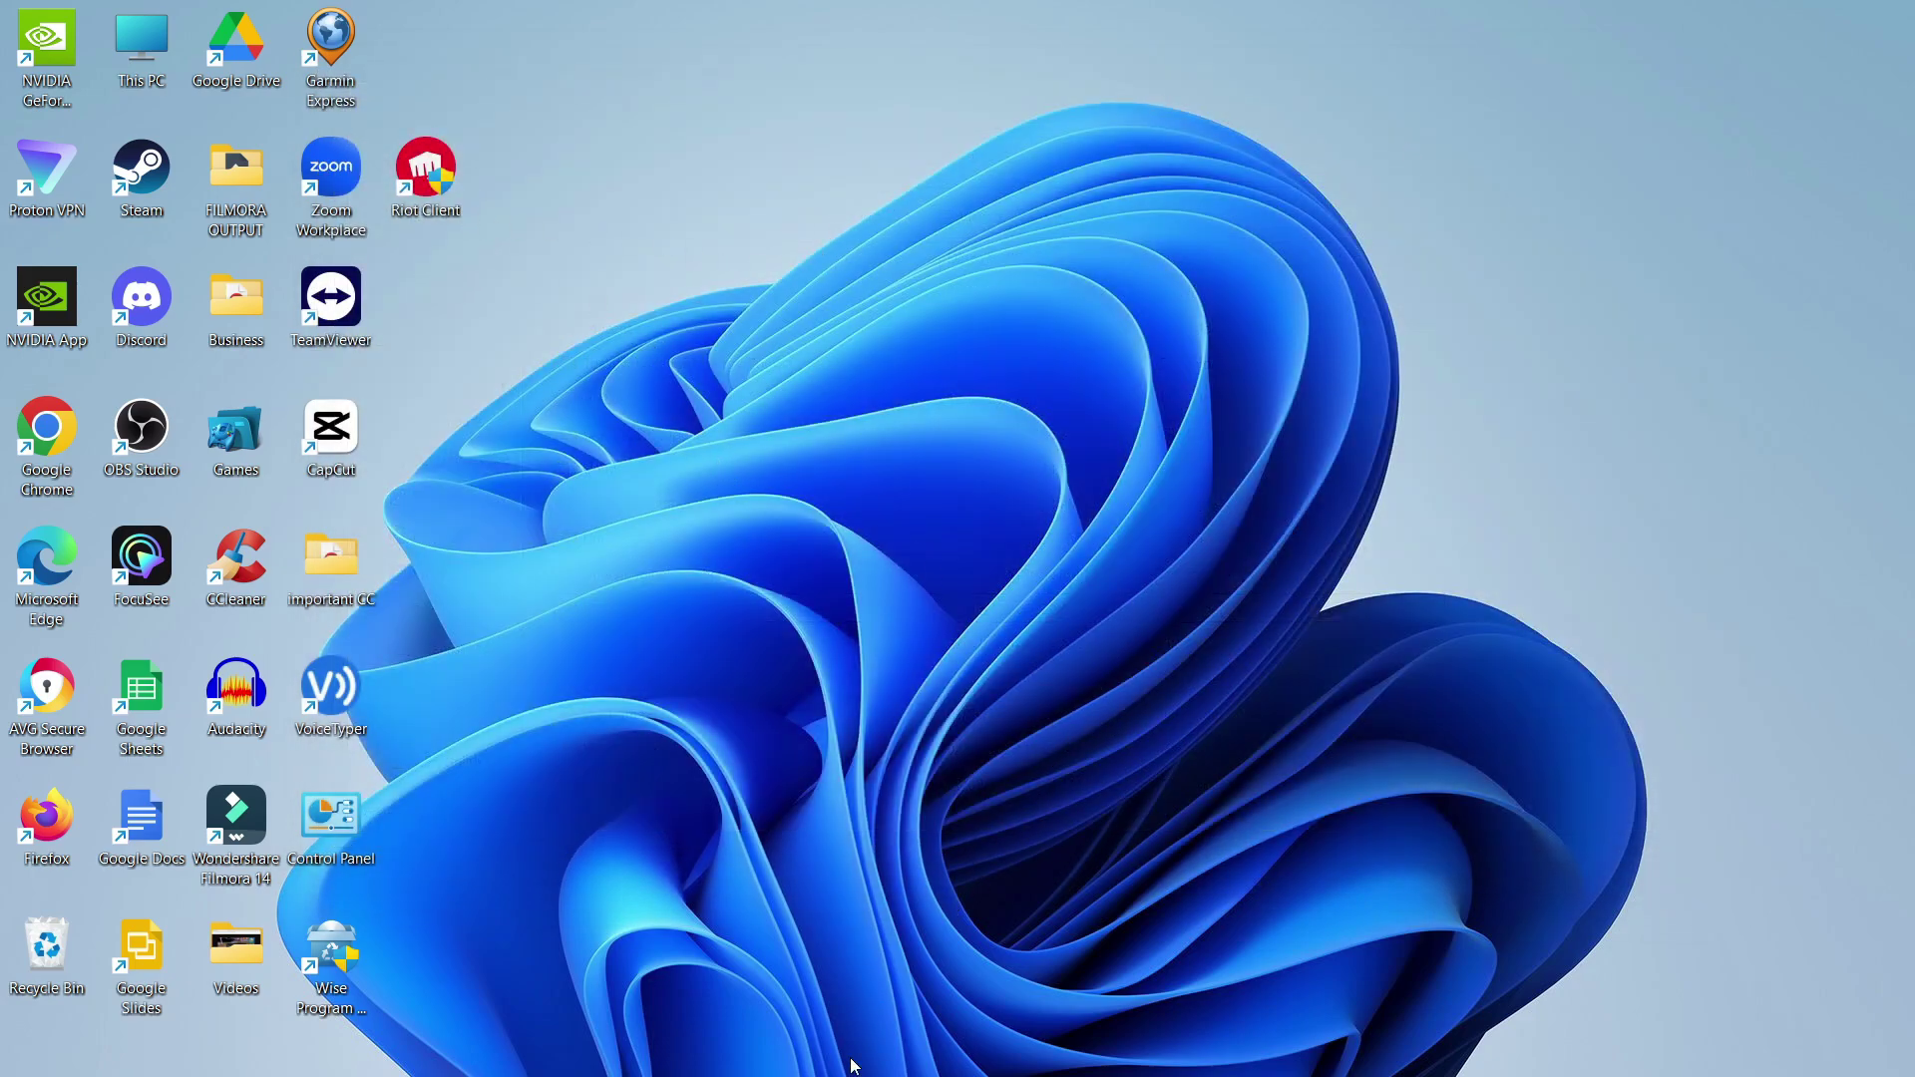
Search Start for 'rem pro' and open Add or remove programs
{"action": "left_click", "coordinate": [671, 1060]}
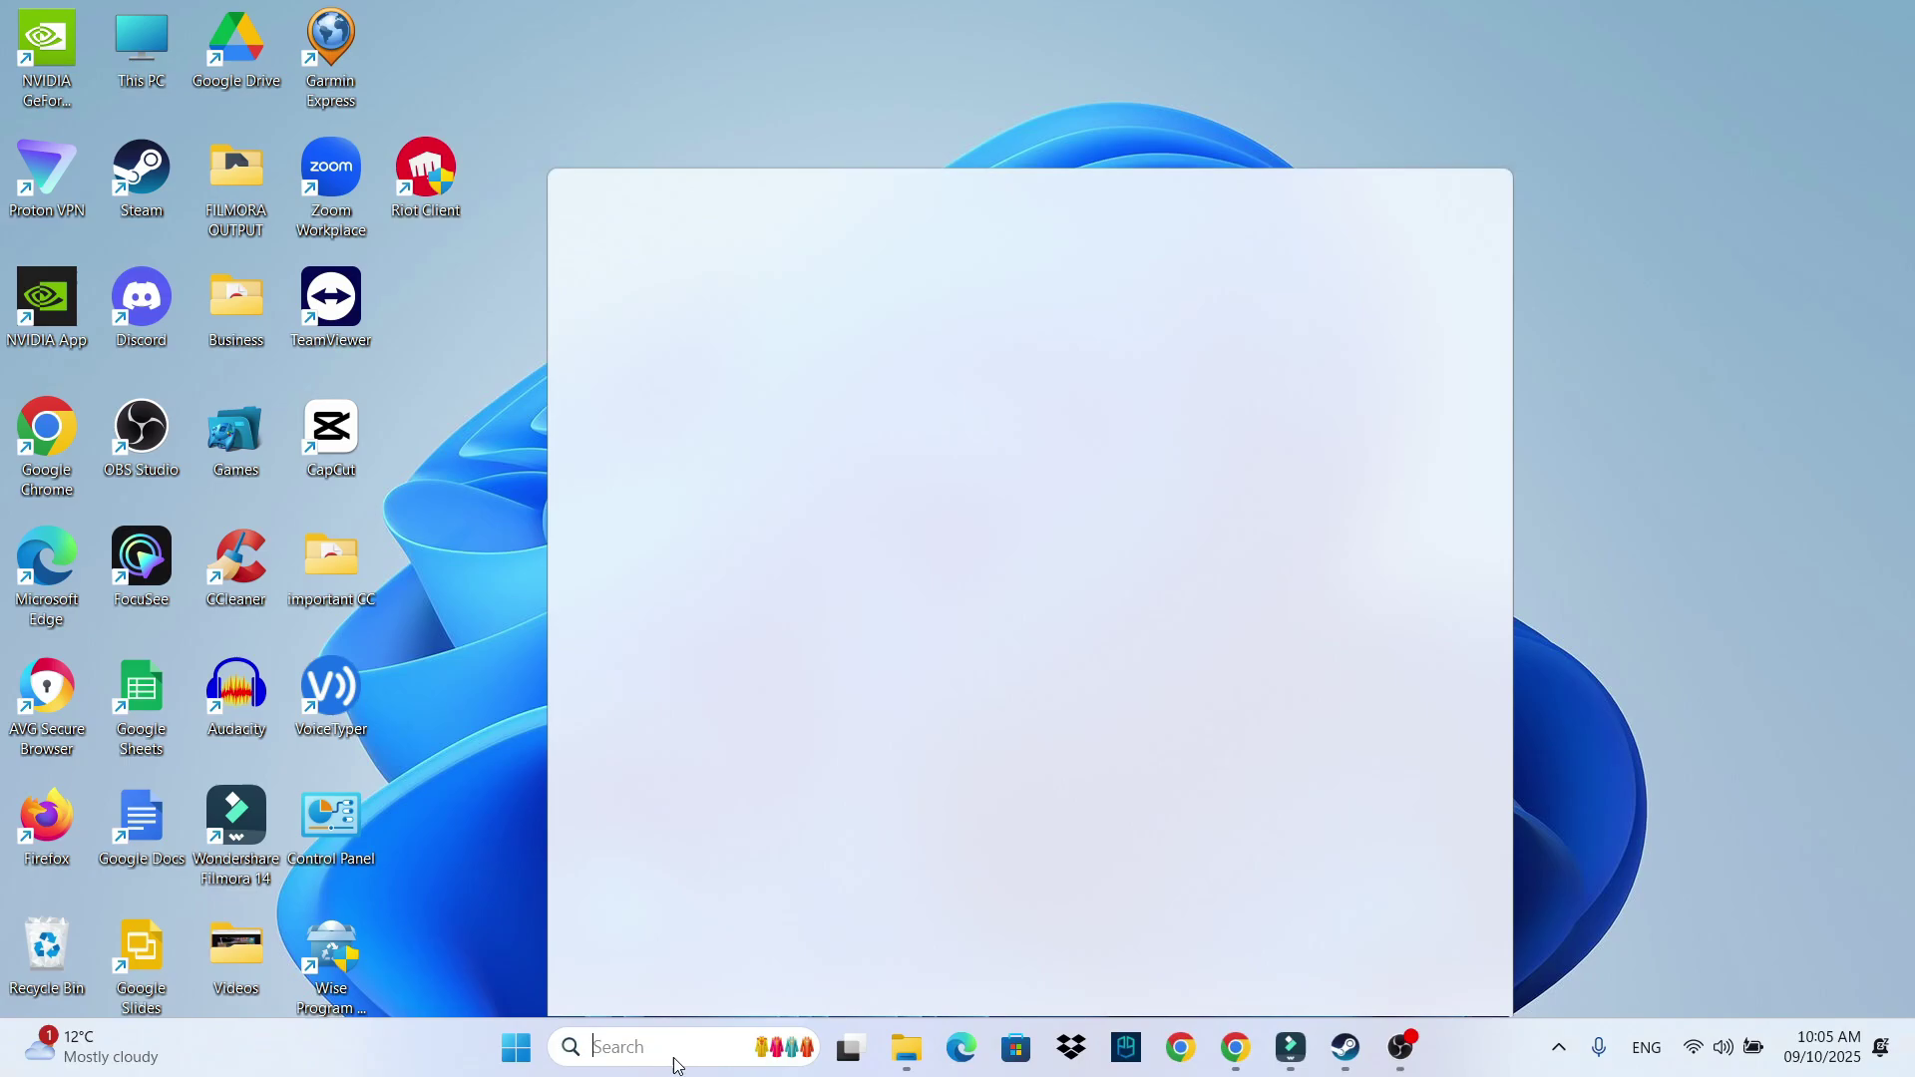
{"action": "type", "text": "remove"}
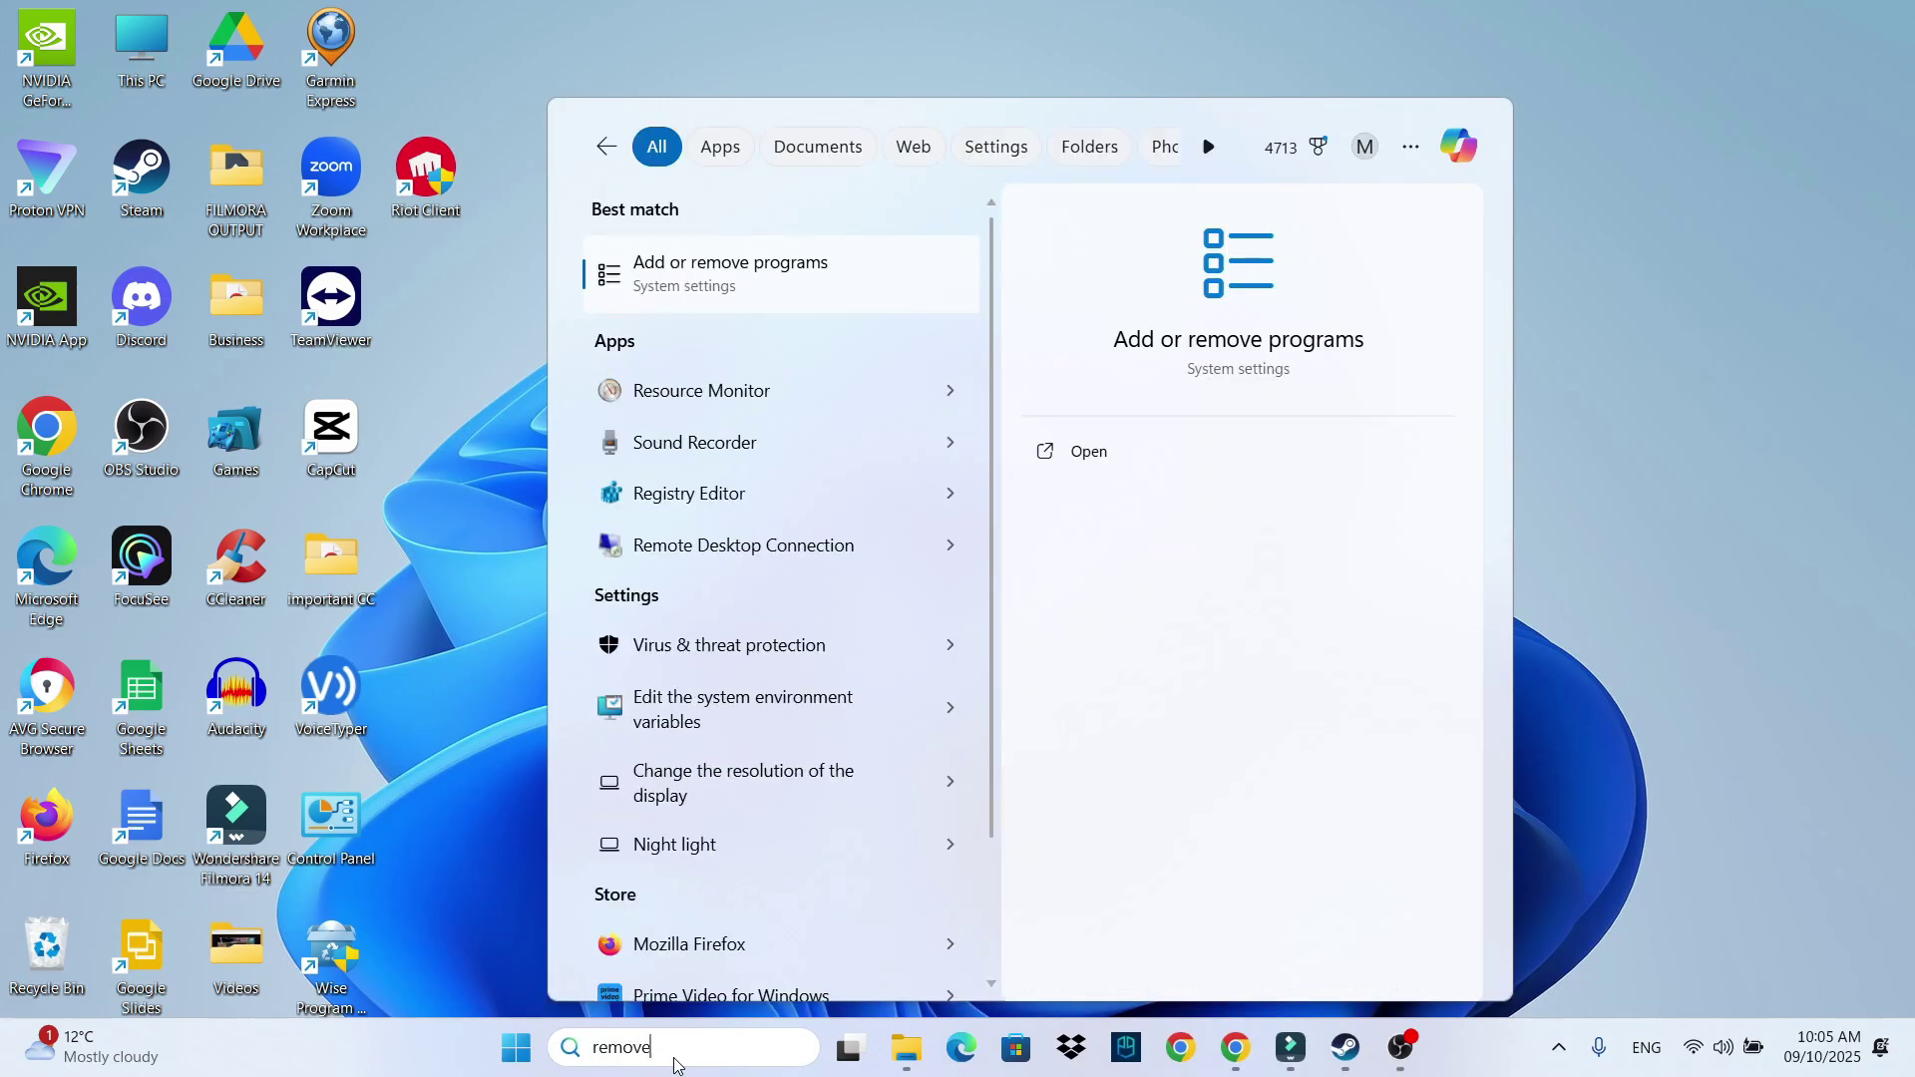
{"action": "type", "text": "pro"}
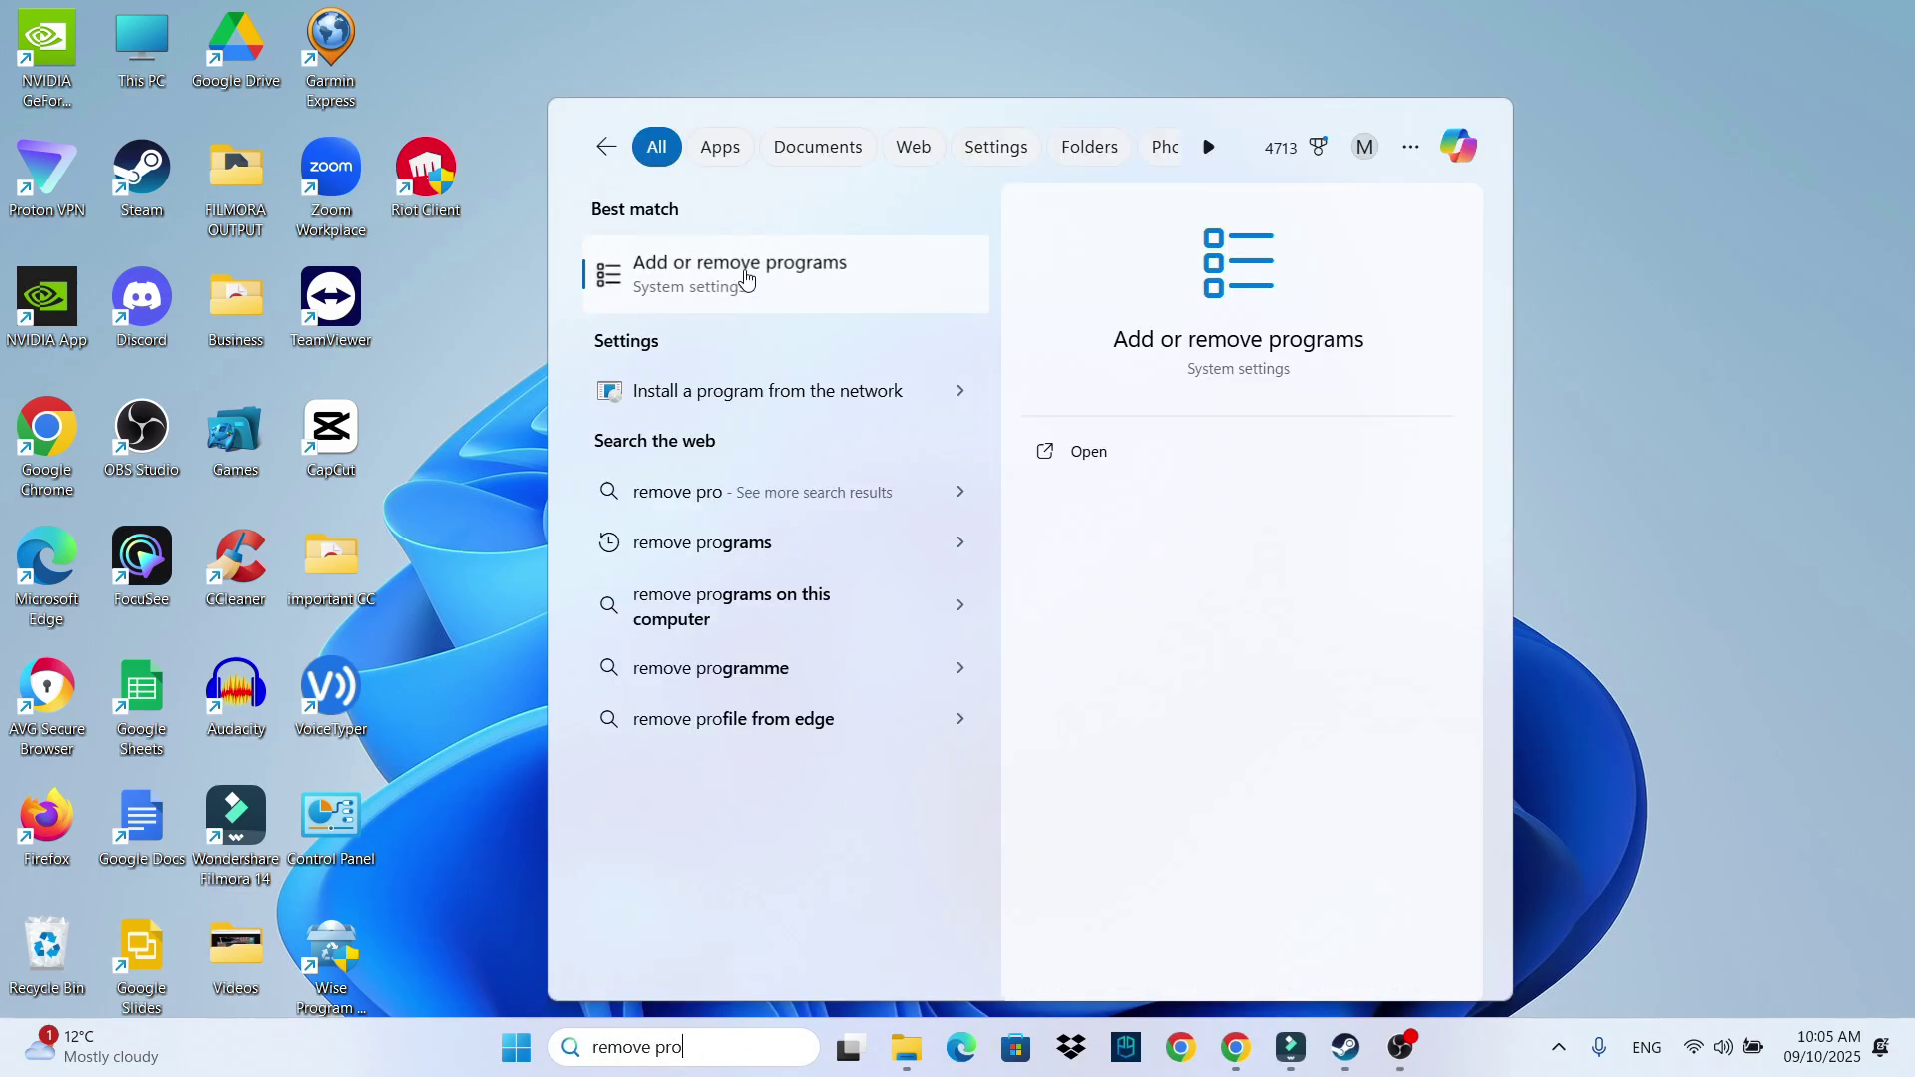
{"action": "left_click", "coordinate": [771, 261]}
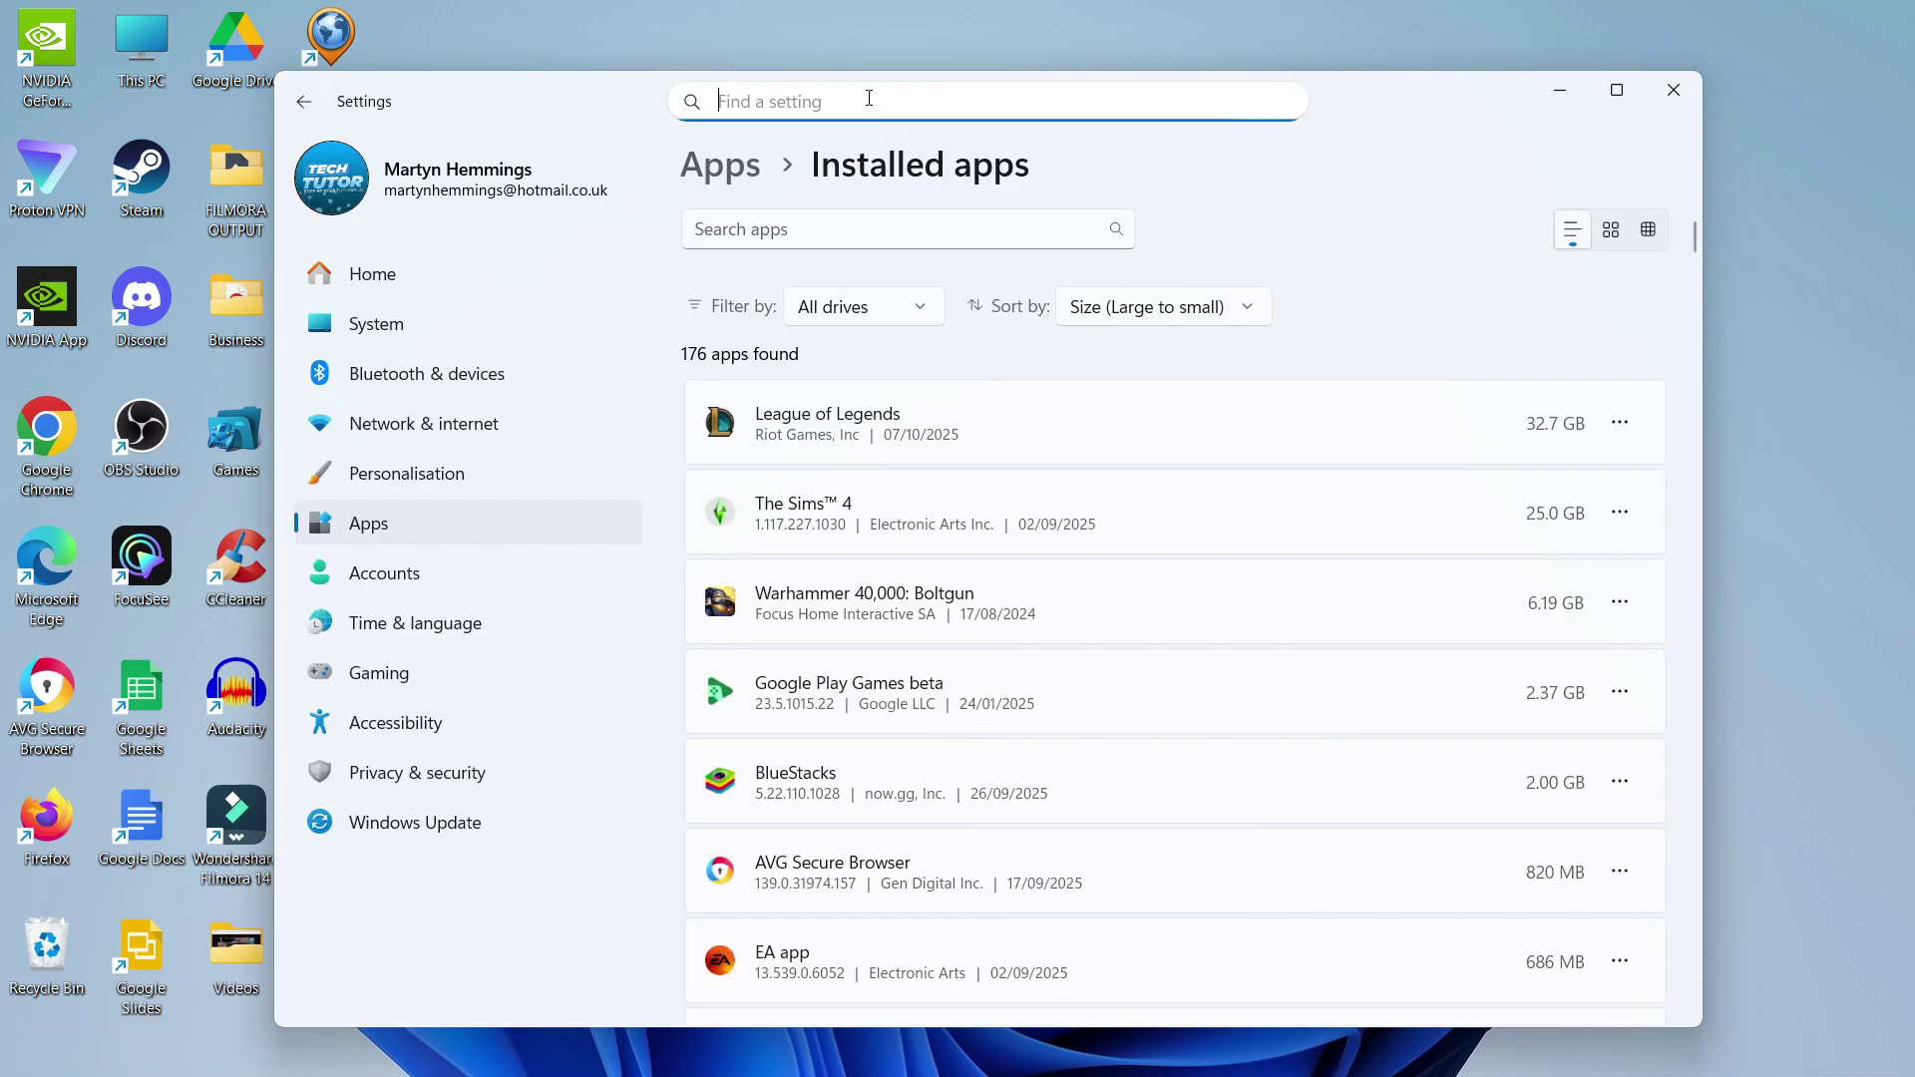
Filter installed apps by 'league' and check League of Legends' options menu
{"action": "left_click", "coordinate": [813, 231]}
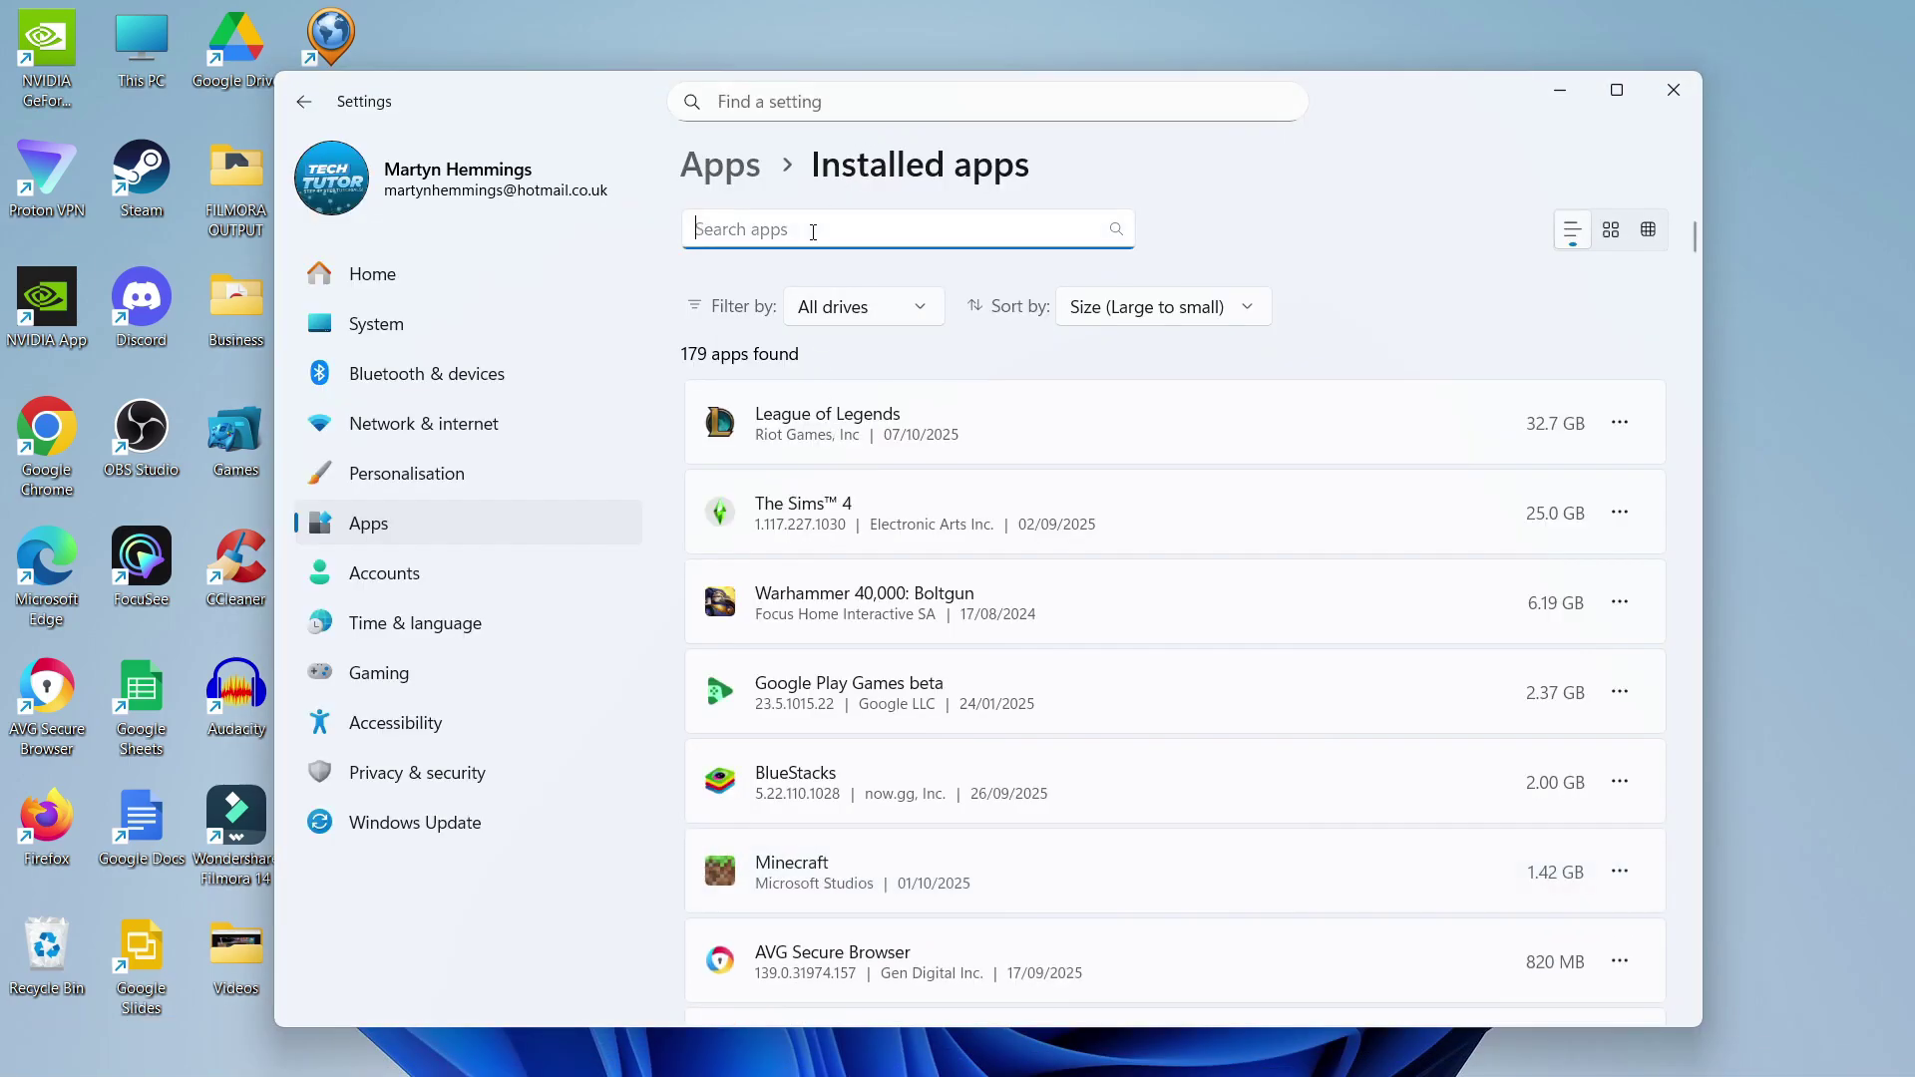
{"action": "type", "text": "valorant"}
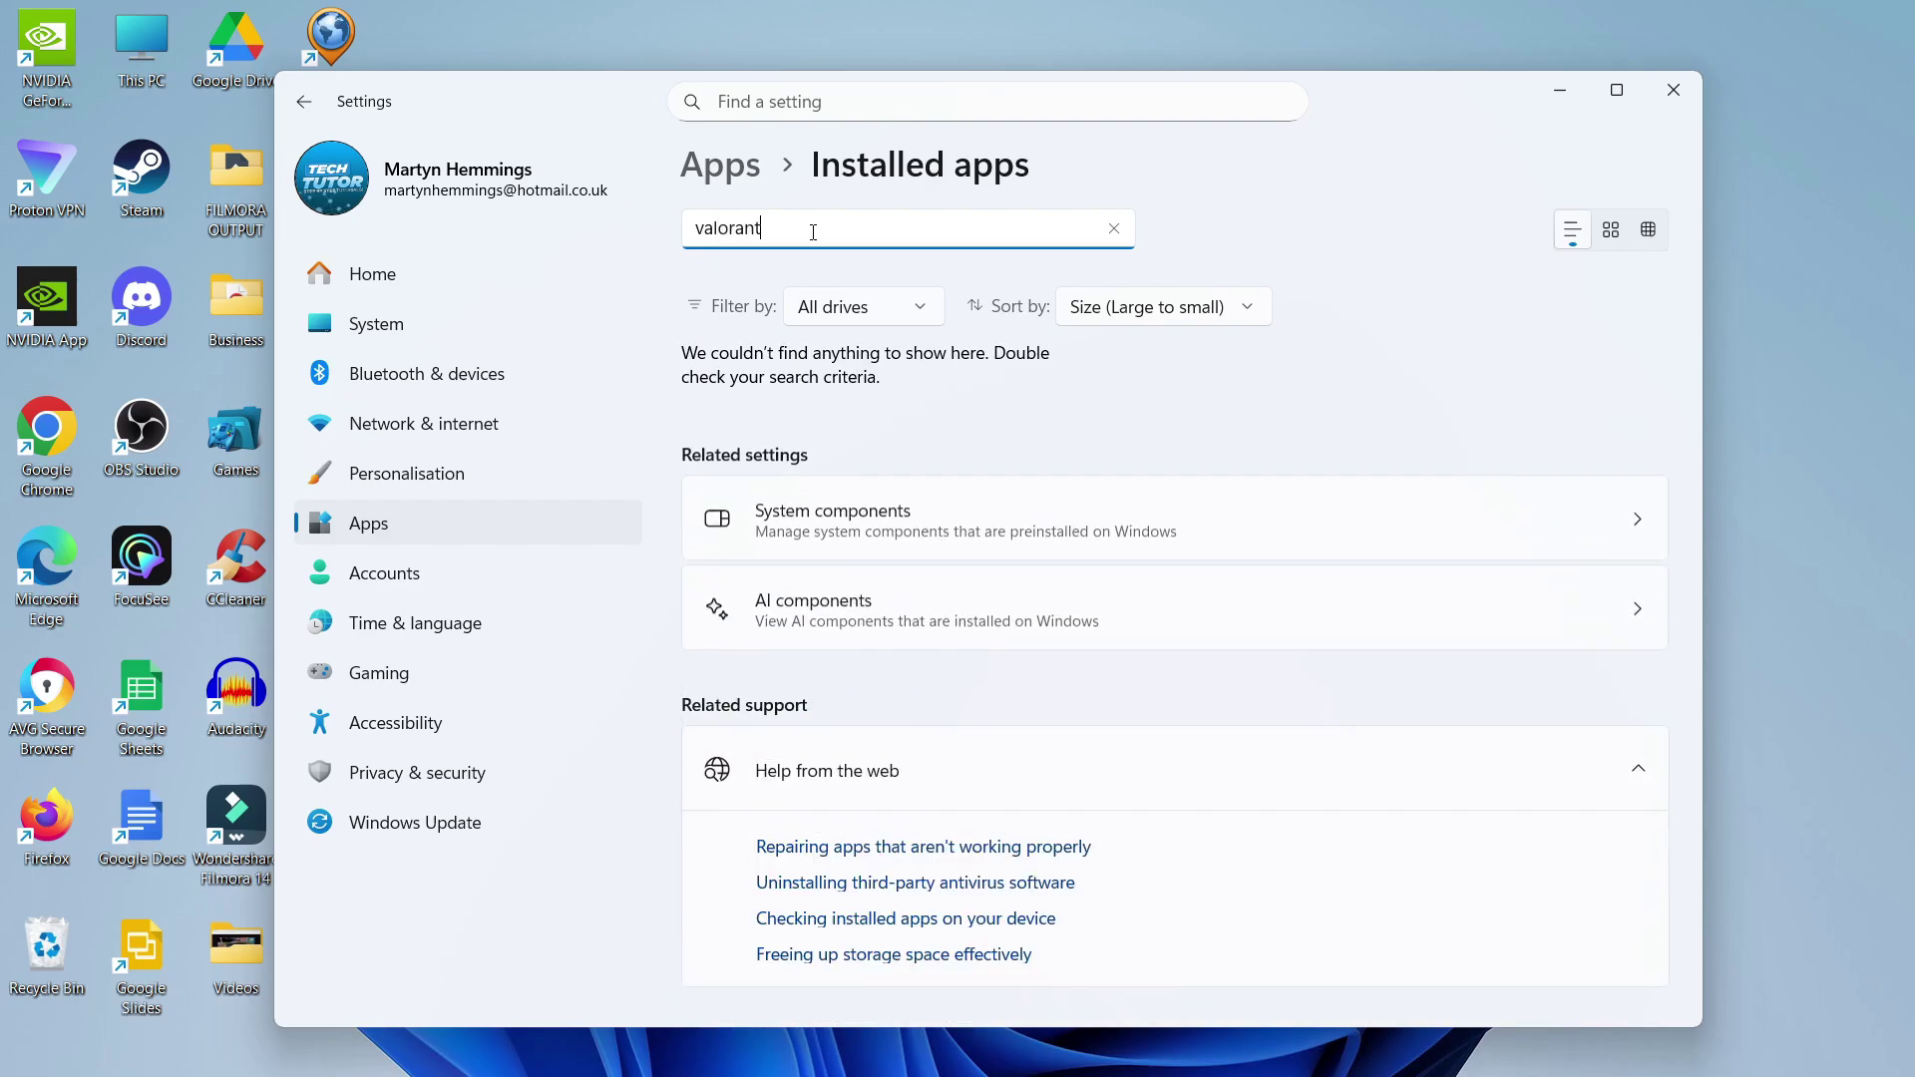
{"action": "key", "text": "BackSpace"}
{"action": "key", "text": "BackSpace"}
{"action": "key", "text": "BackSpace"}
{"action": "key", "text": "BackSpace"}
{"action": "key", "text": "BackSpace"}
{"action": "key", "text": "BackSpace"}
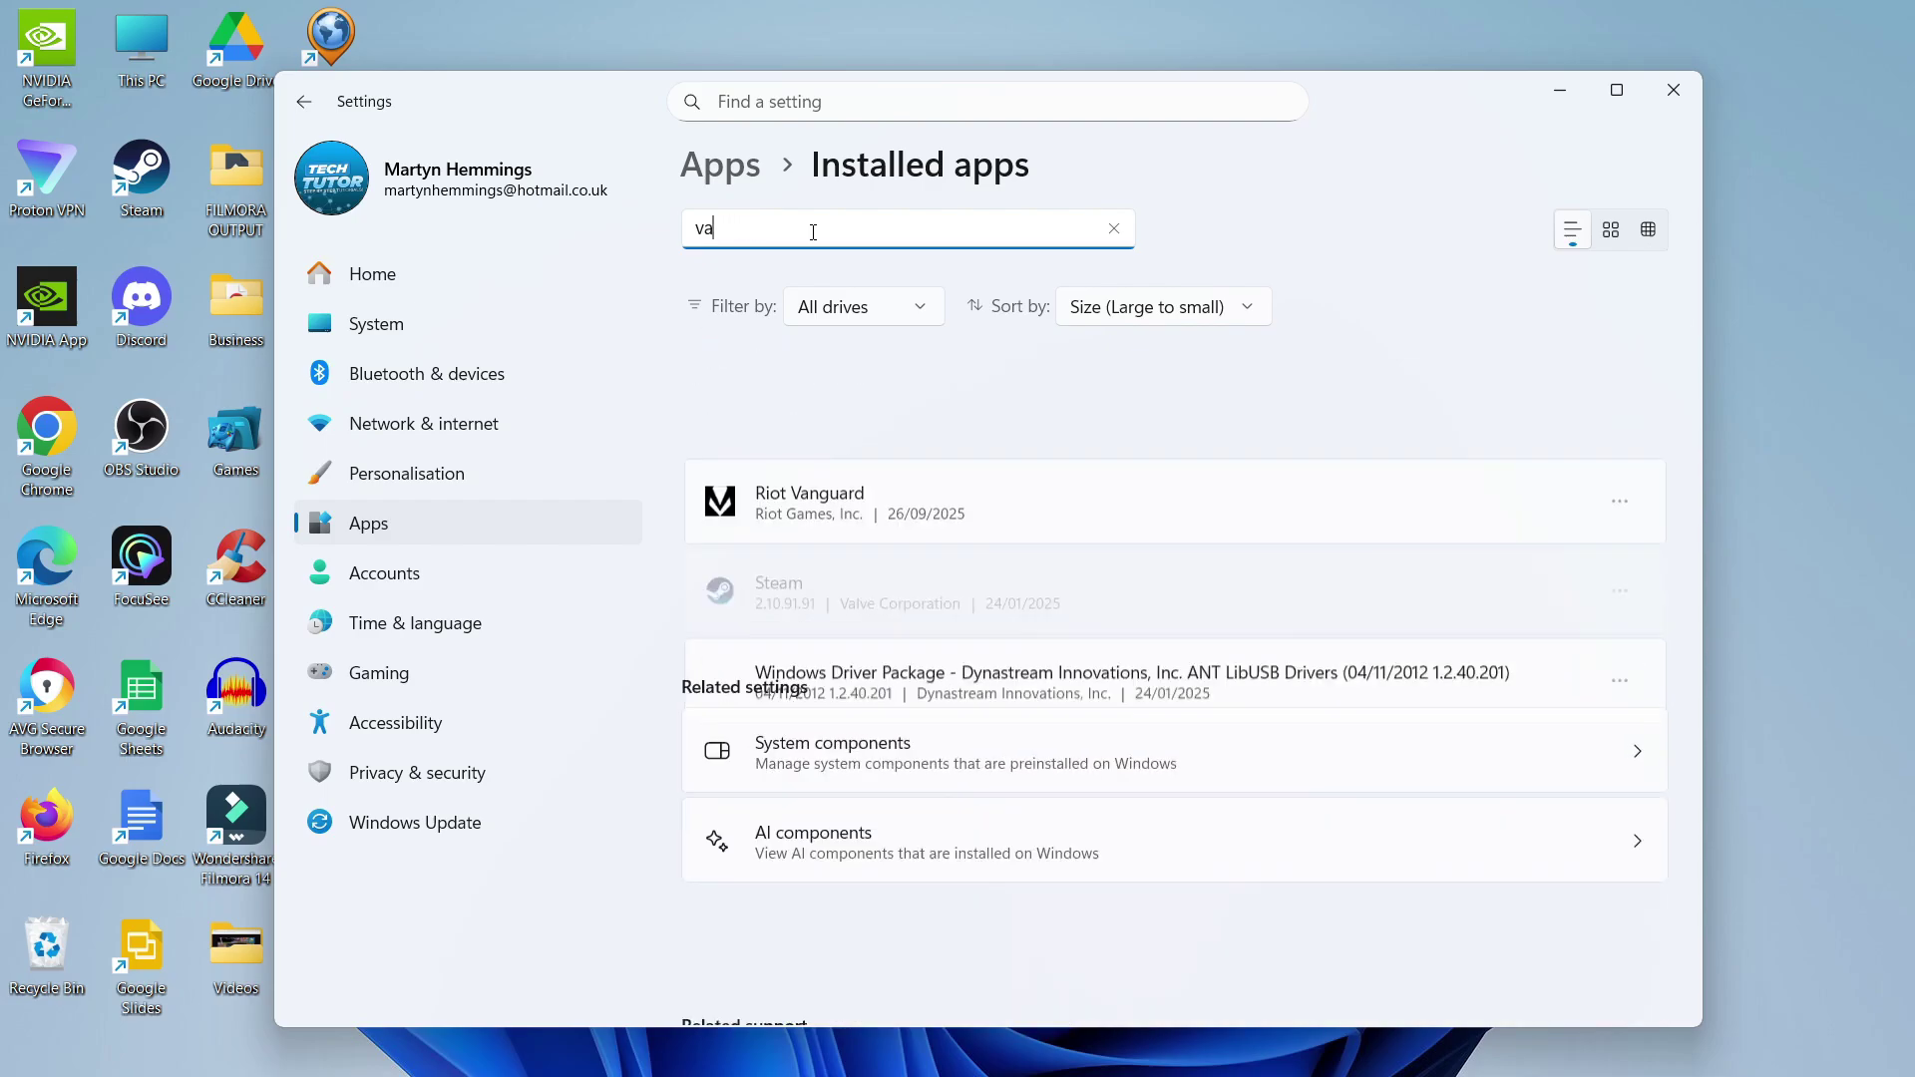
{"action": "key", "text": "BackSpace"}
{"action": "key", "text": "BackSpace"}
{"action": "type", "text": "league"}
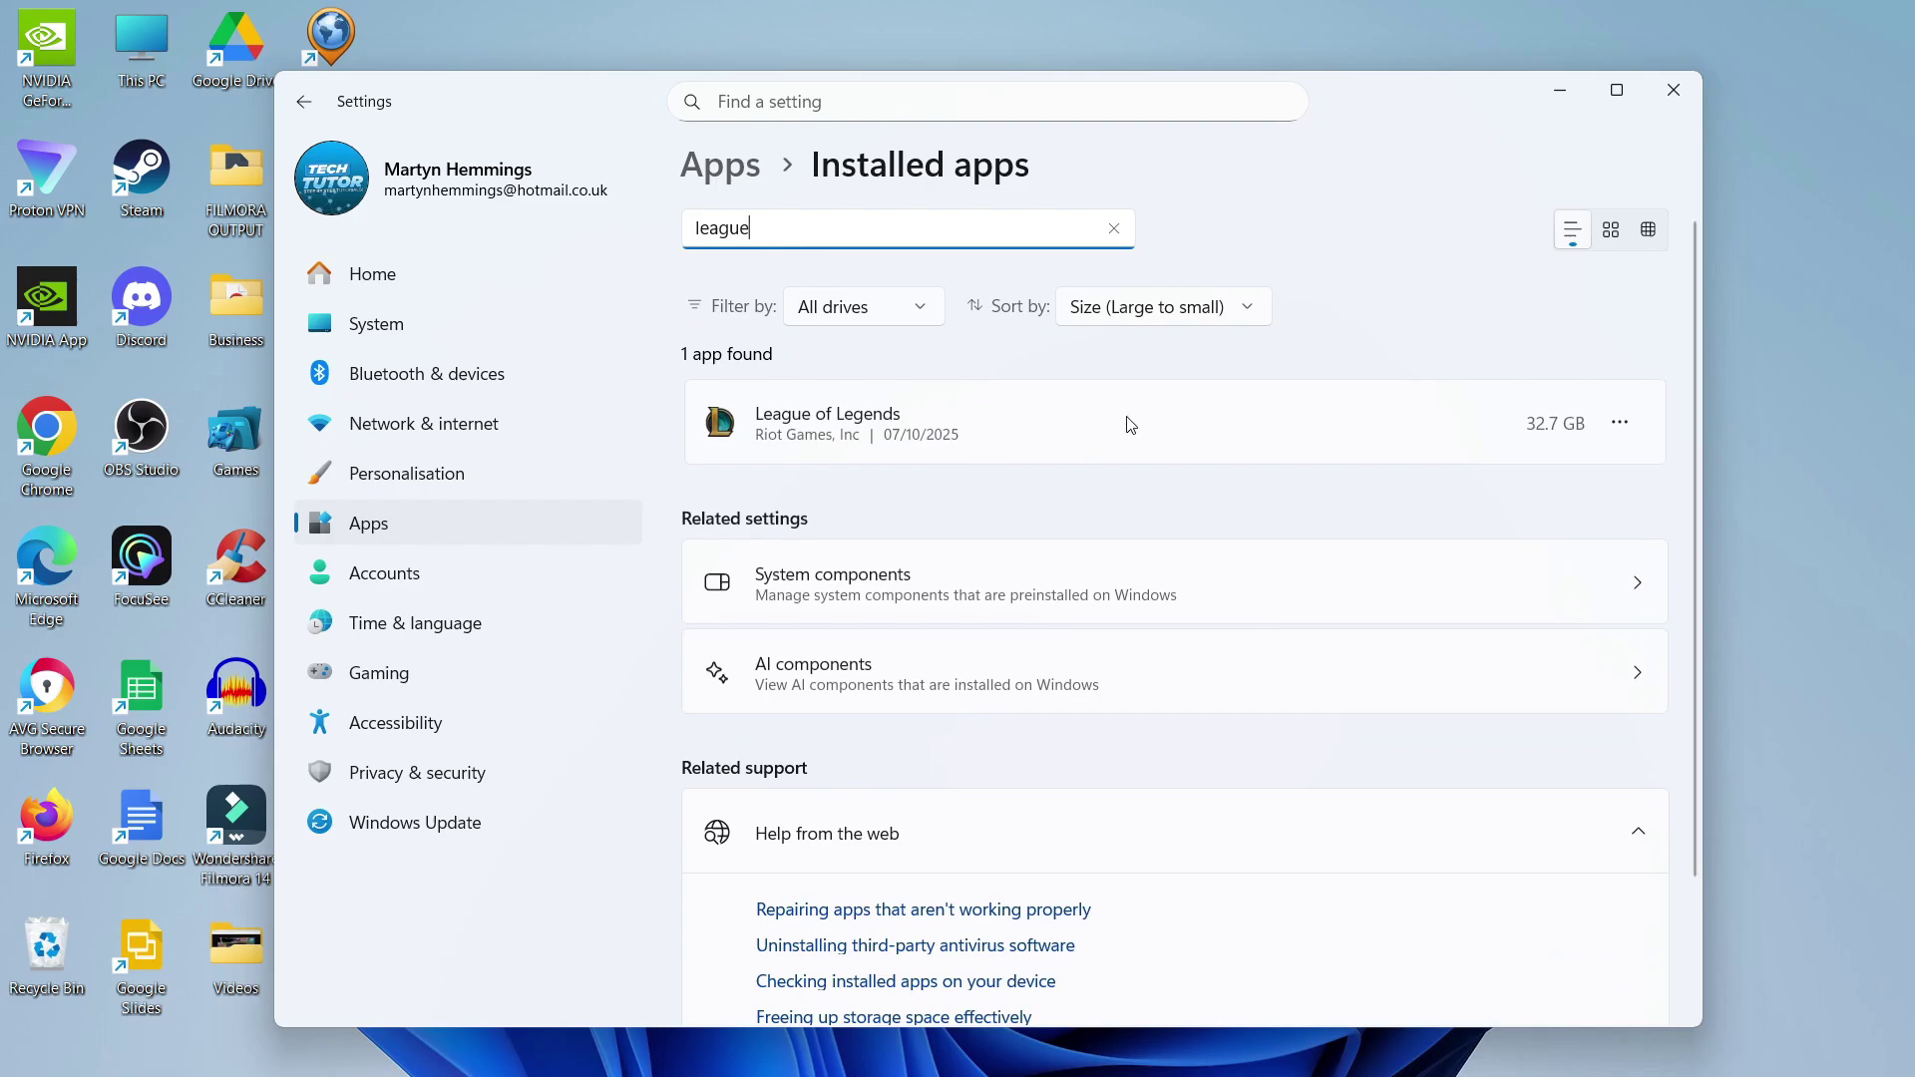
{"action": "left_click", "coordinate": [1621, 423]}
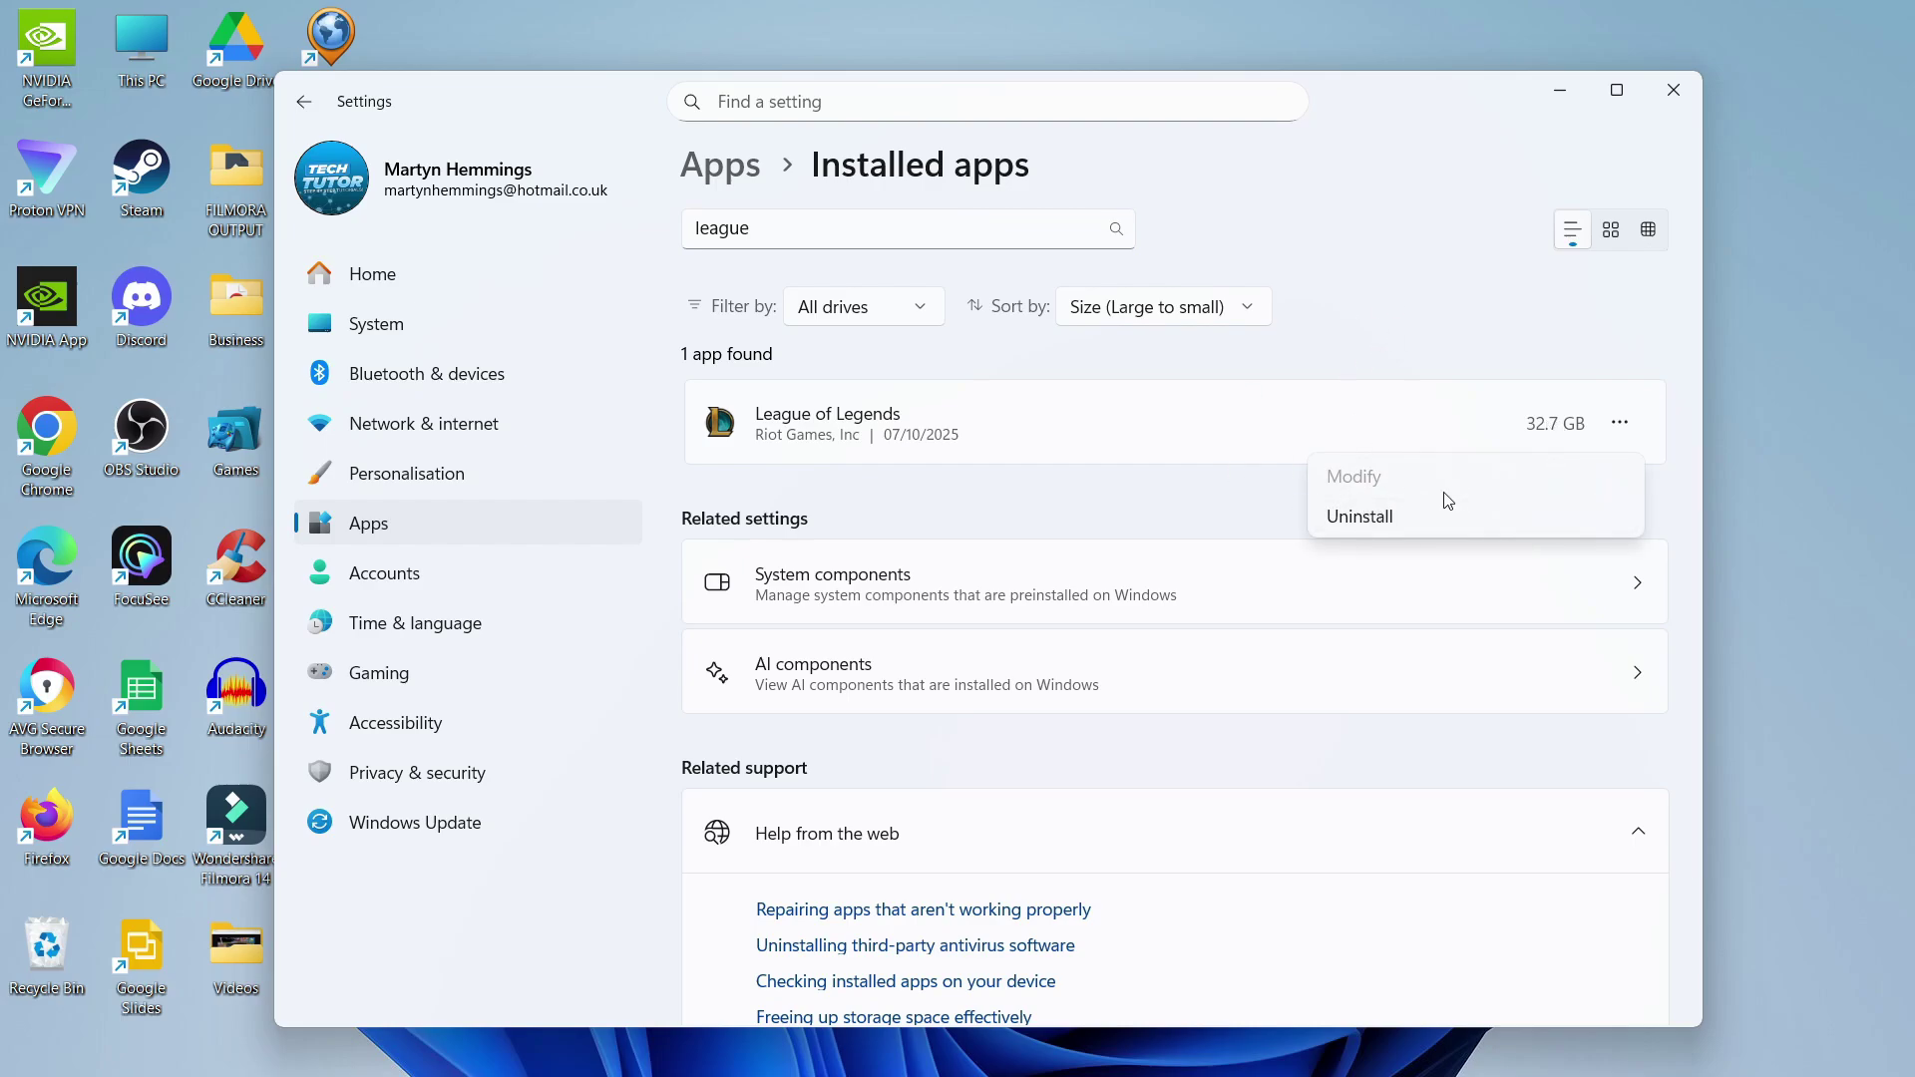
{"action": "left_click", "coordinate": [1345, 334]}
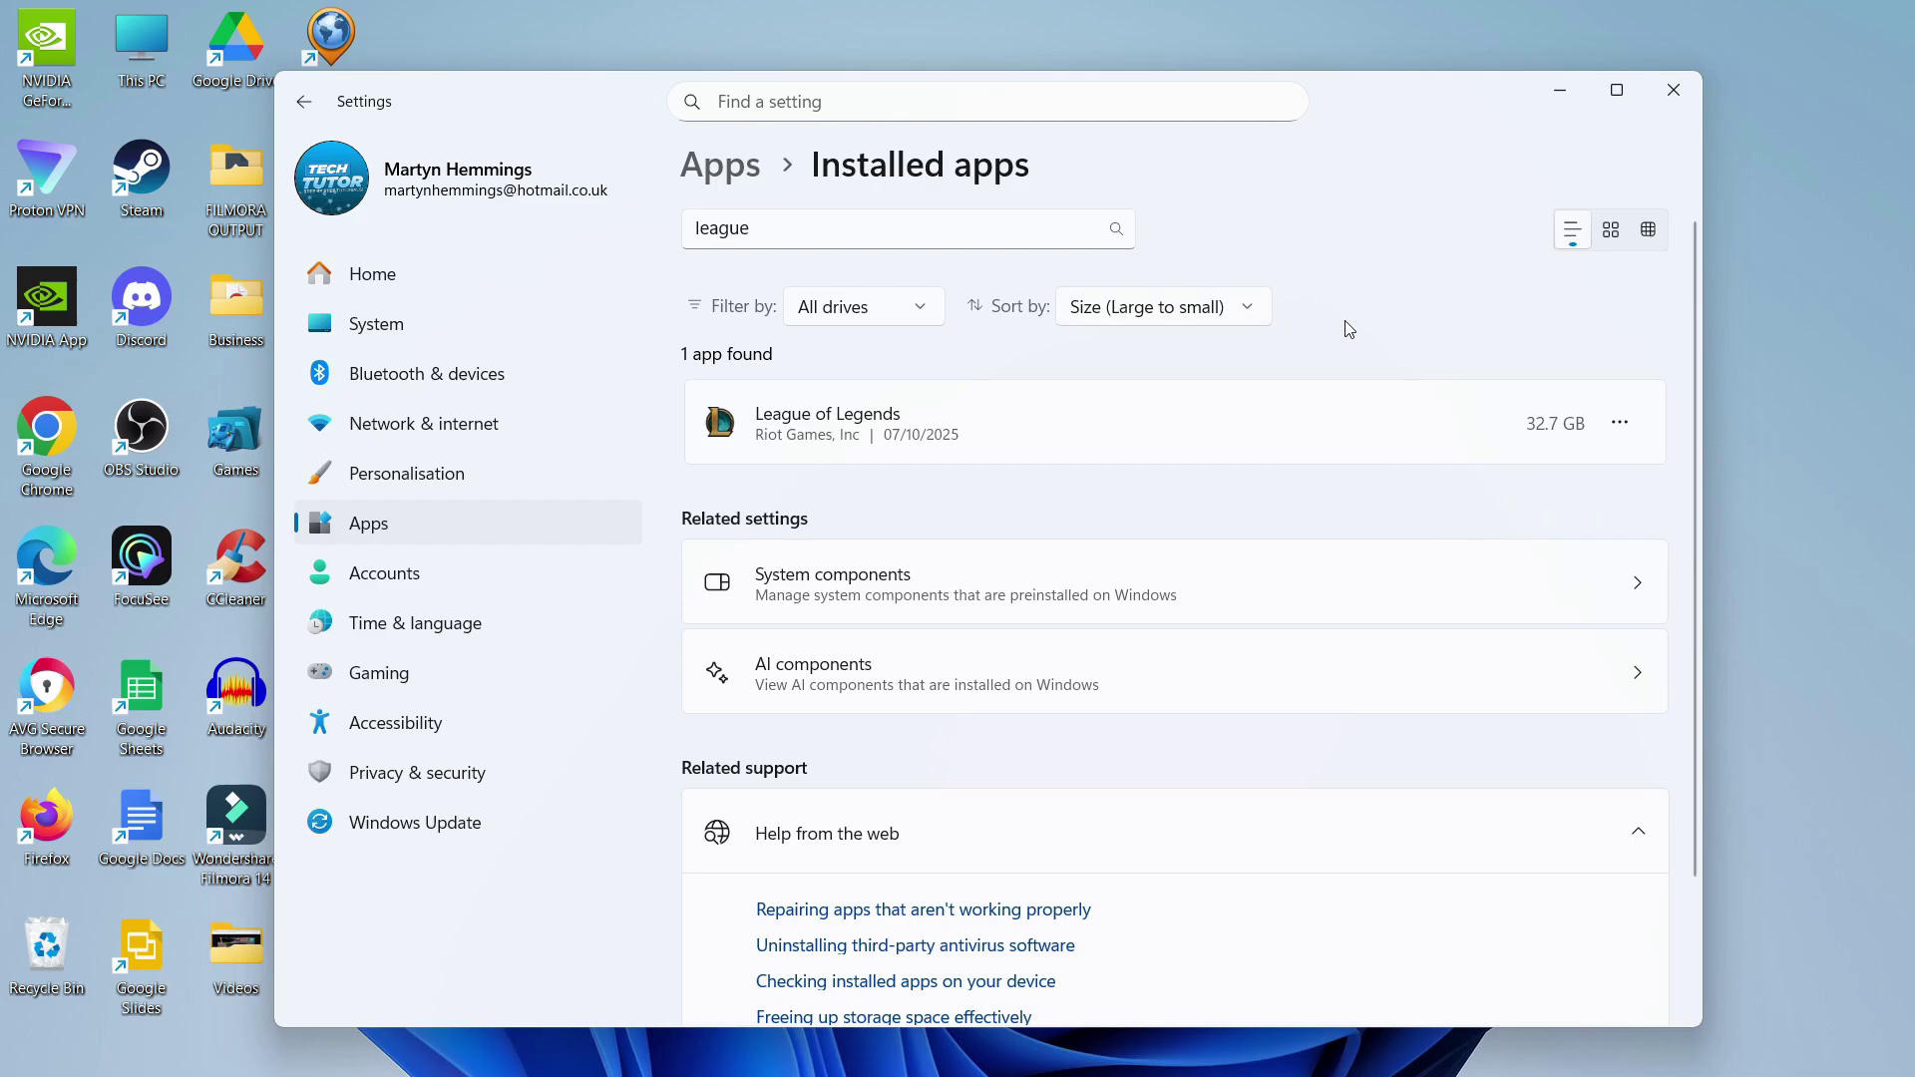
Close Settings and delete the Riot Client shortcut from the desktop
{"action": "left_click", "coordinate": [1668, 98]}
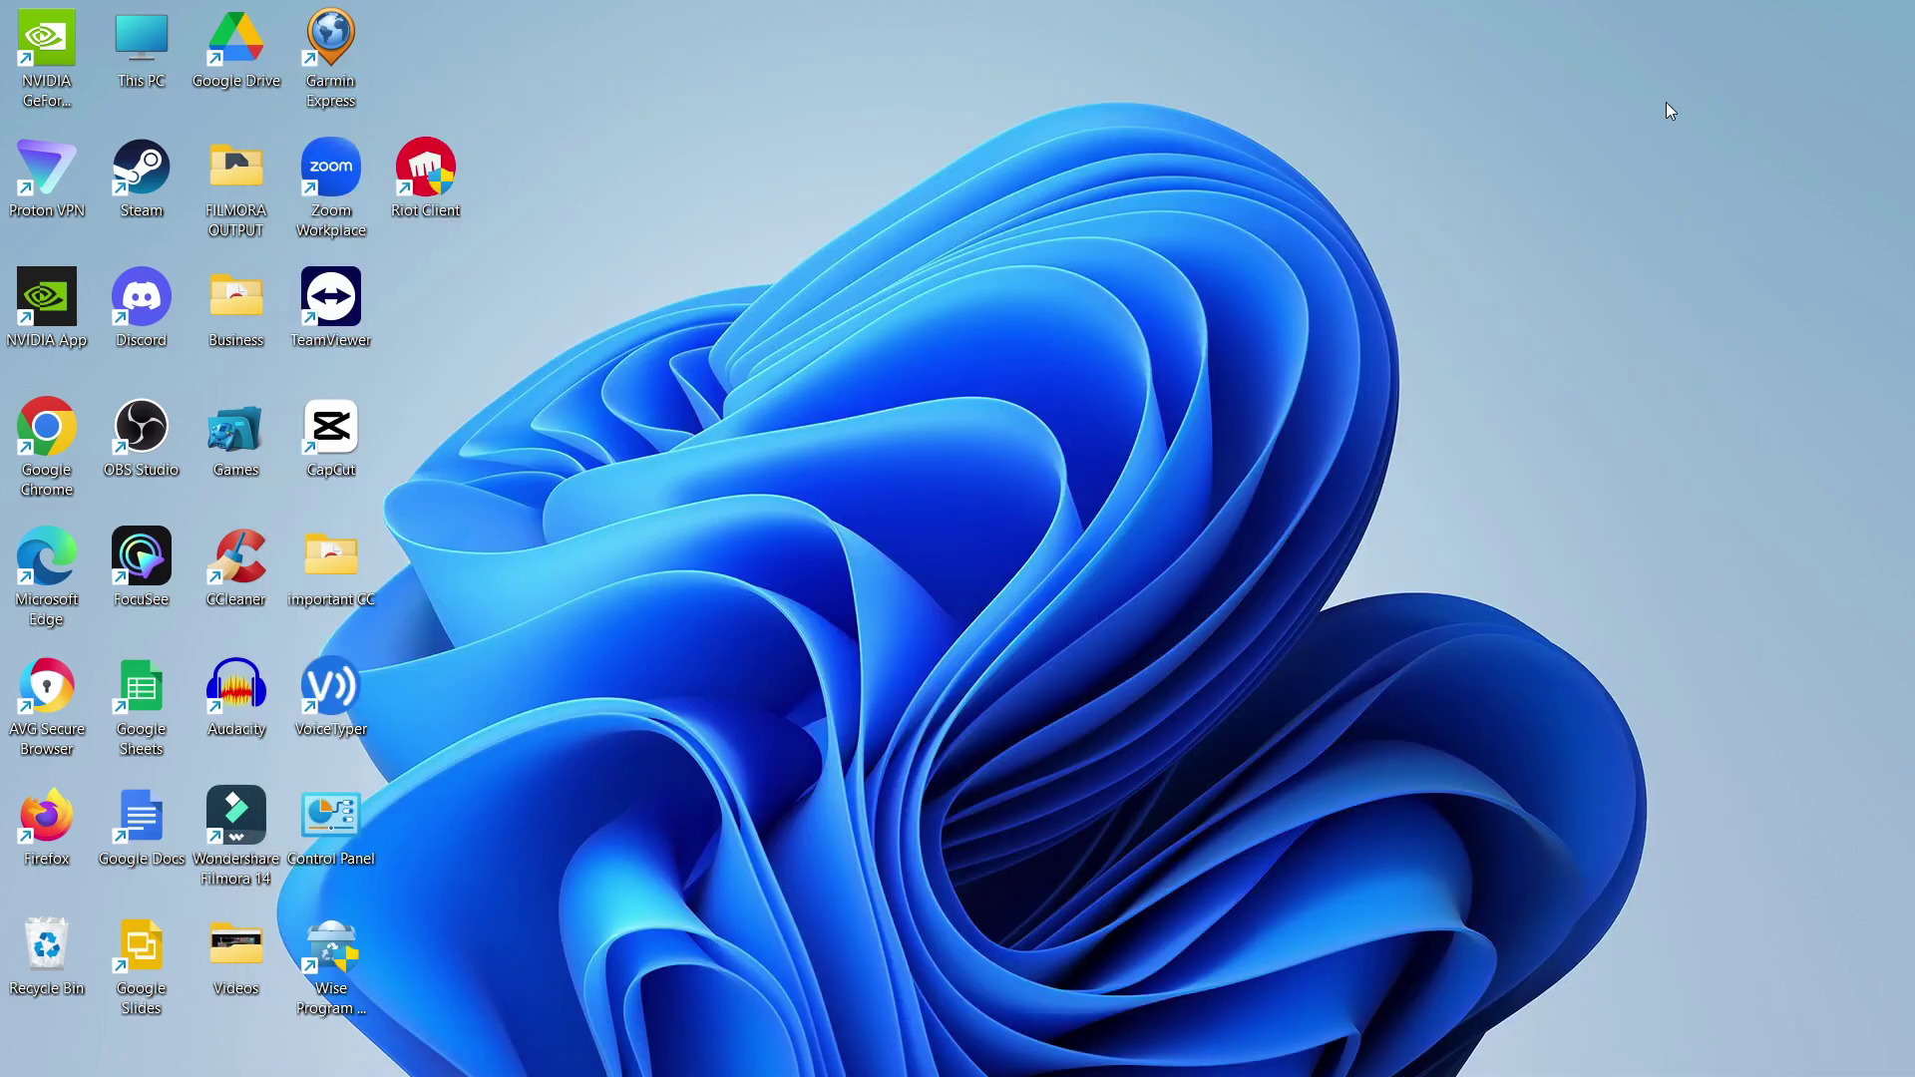
{"action": "left_click_drag", "start_coordinate": [399, 131], "coordinate": [588, 261]}
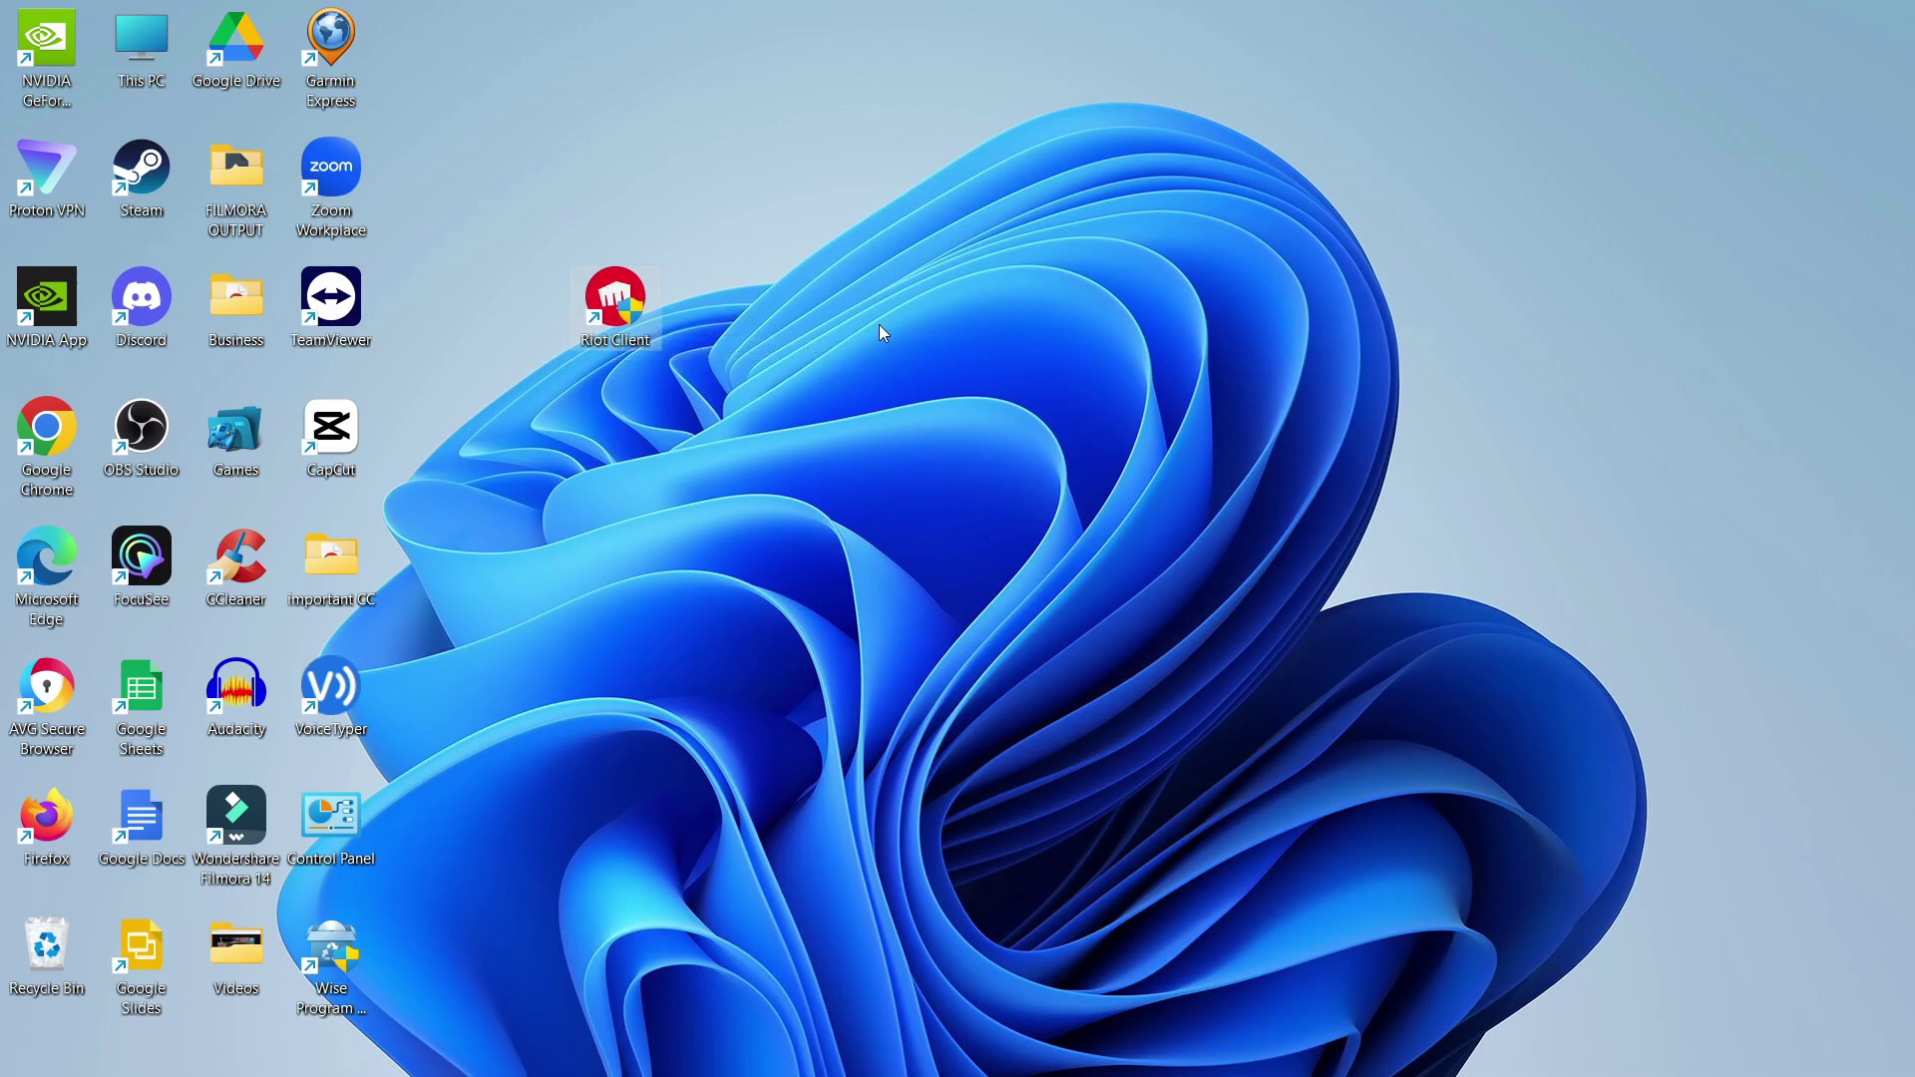
{"action": "key", "text": "Delete"}
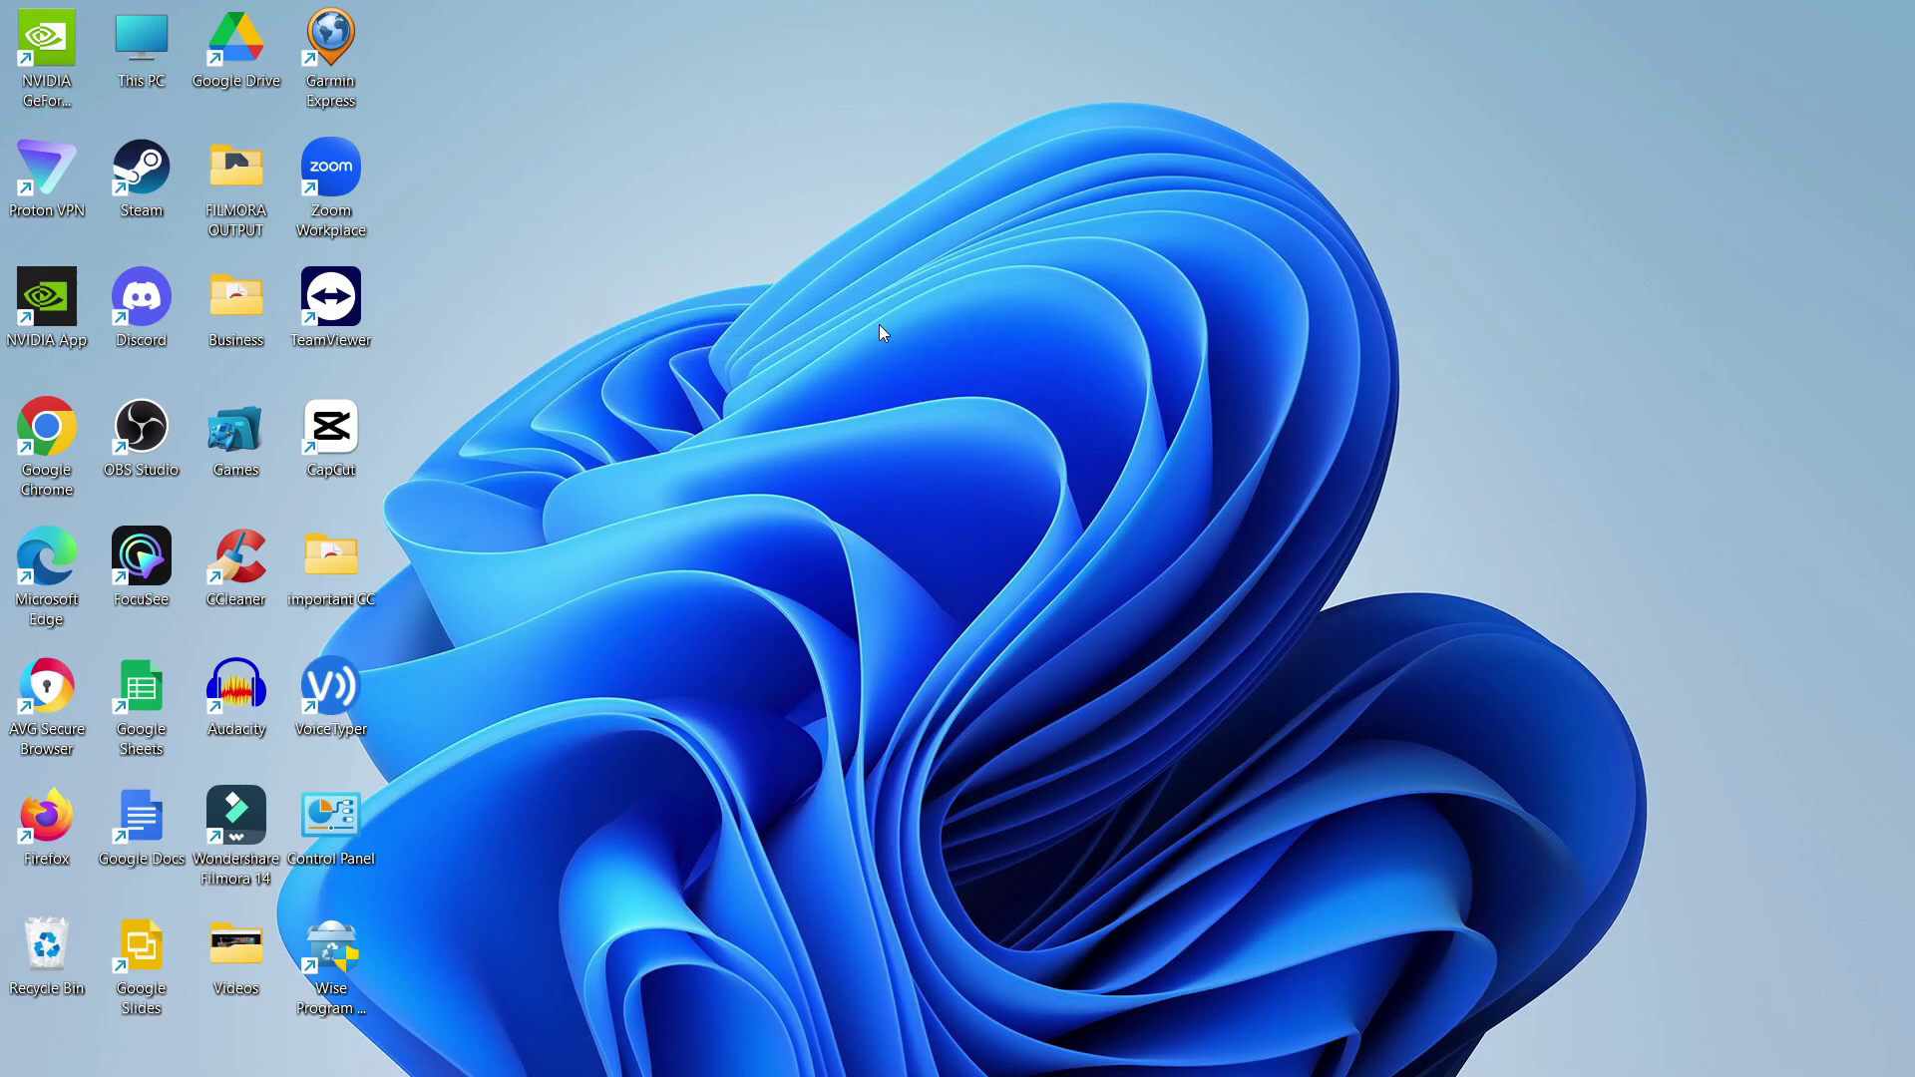
Empty the Recycle Bin, permanently deleting its 60 items
{"action": "right_click", "coordinate": [29, 946]}
{"action": "left_click", "coordinate": [149, 740]}
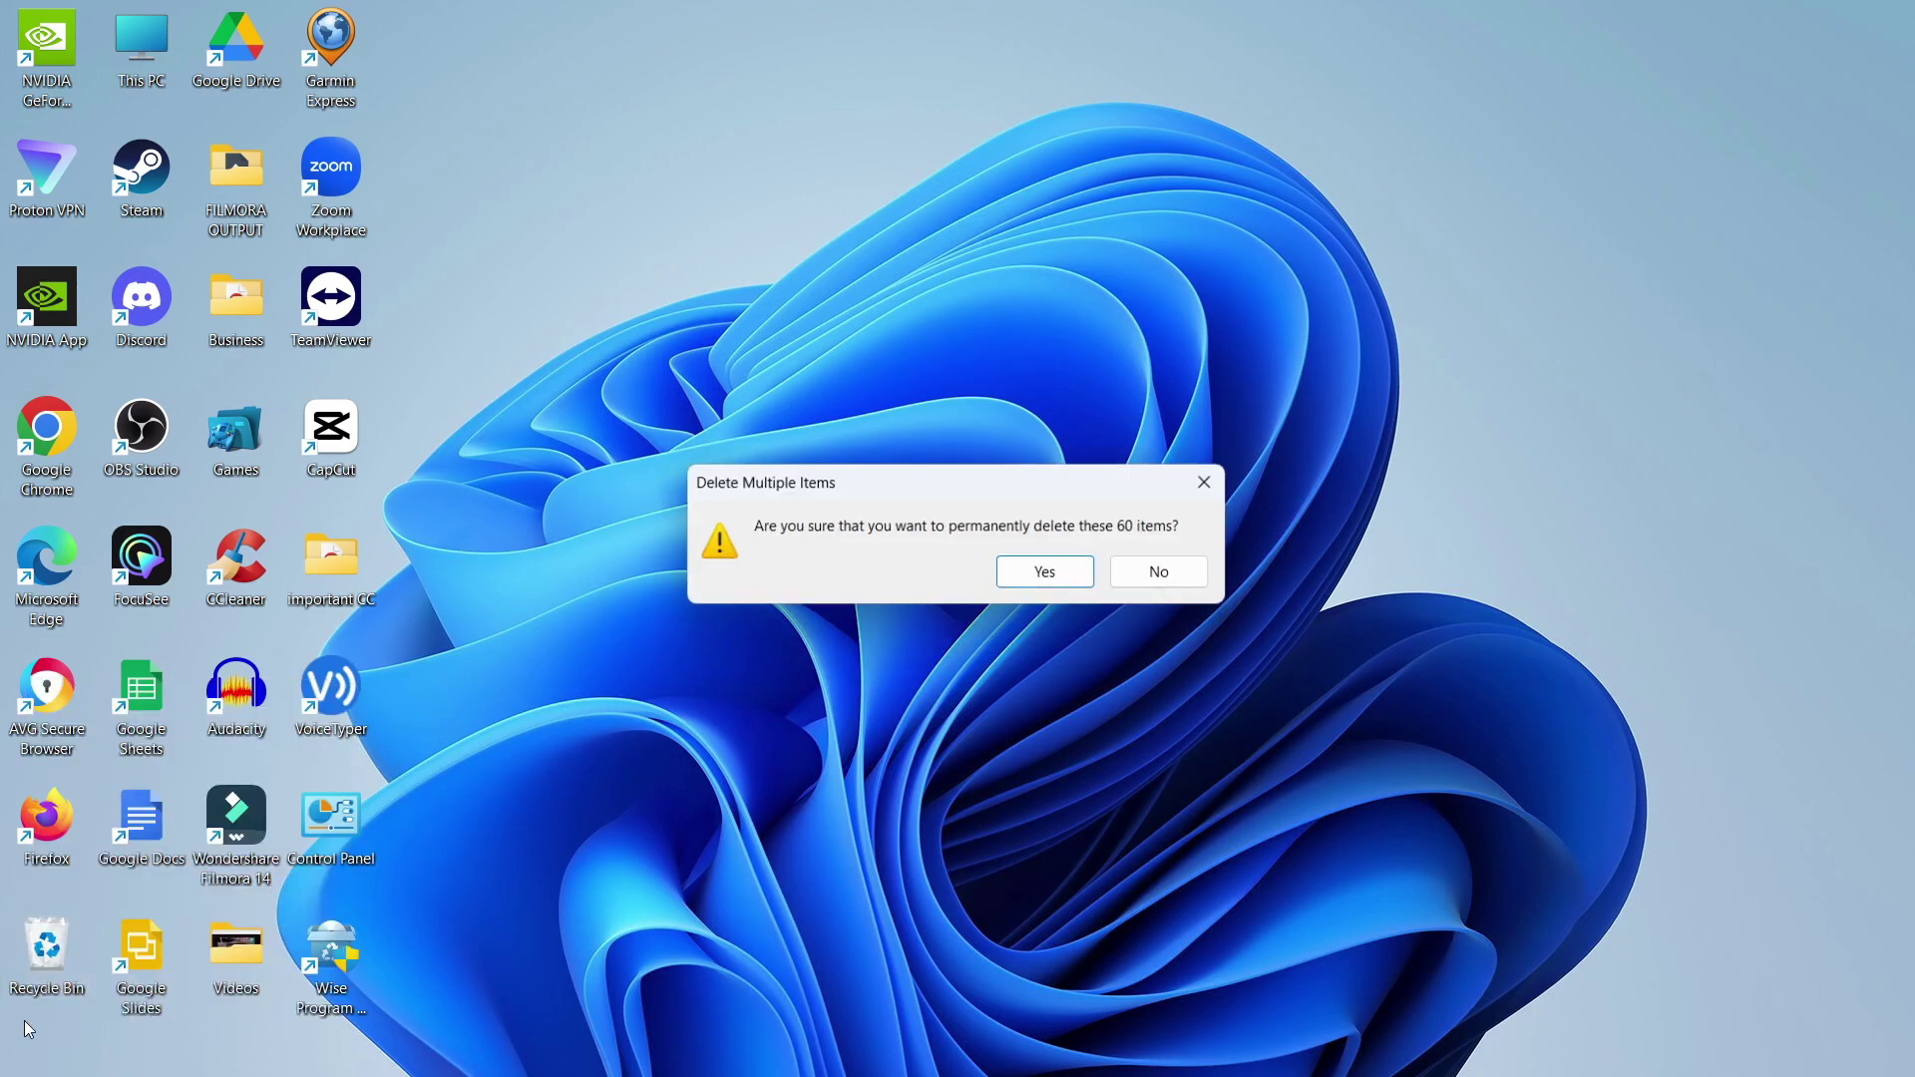
{"action": "left_click", "coordinate": [1088, 570]}
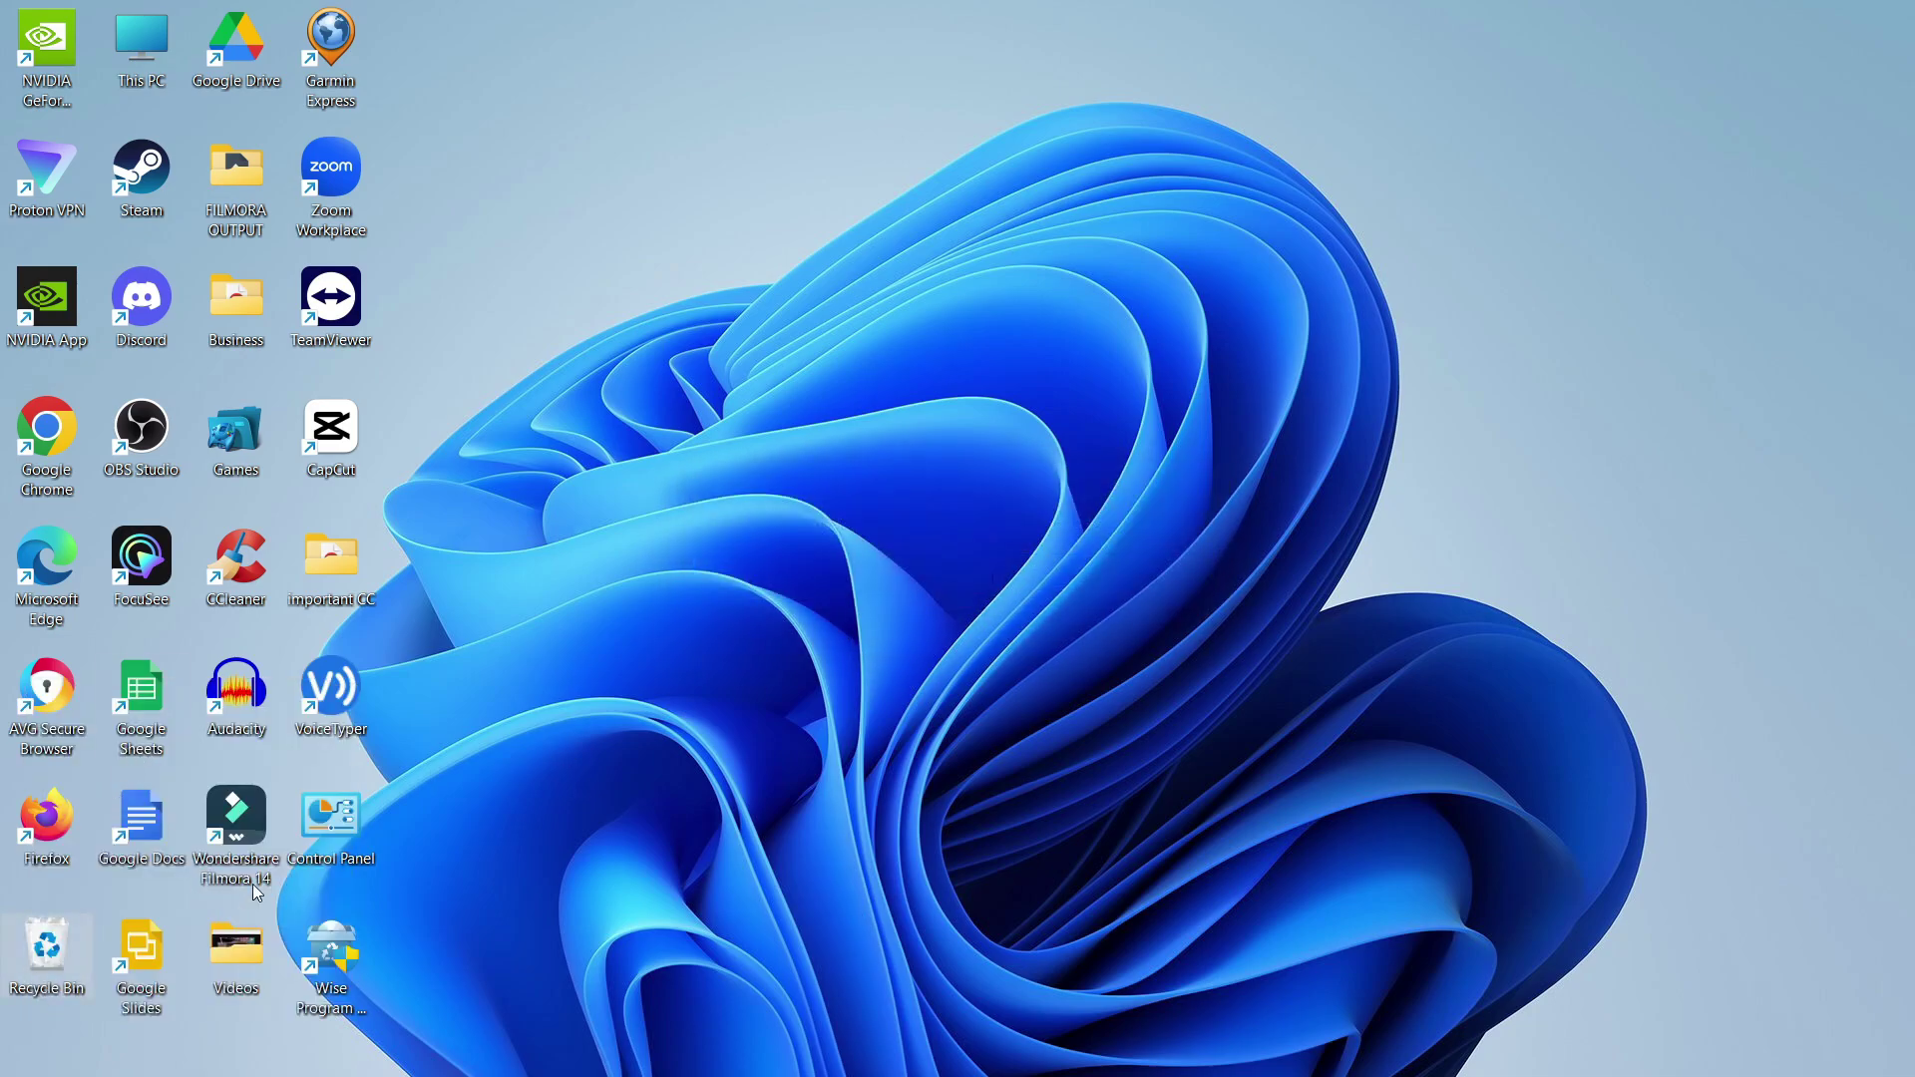